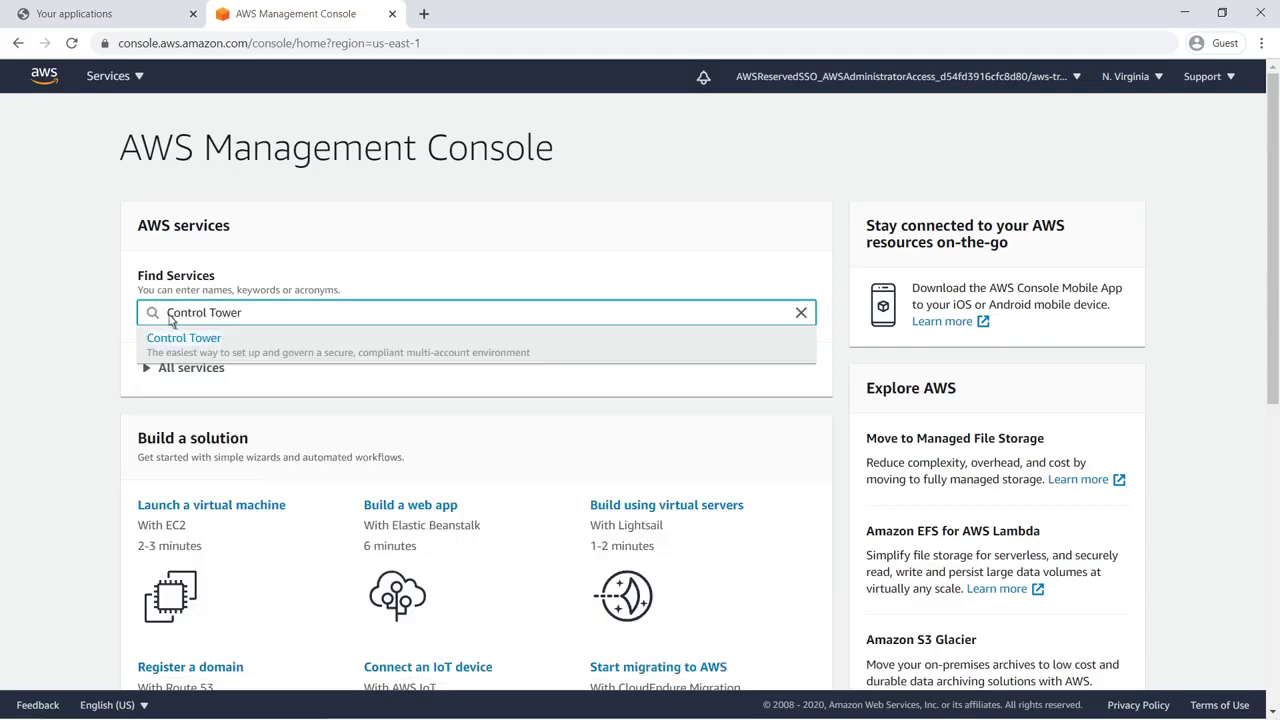
- Open the Control Tower dashboard, and from there find and open the IAM service
{"action": "left_click", "coordinate": [185, 338]}
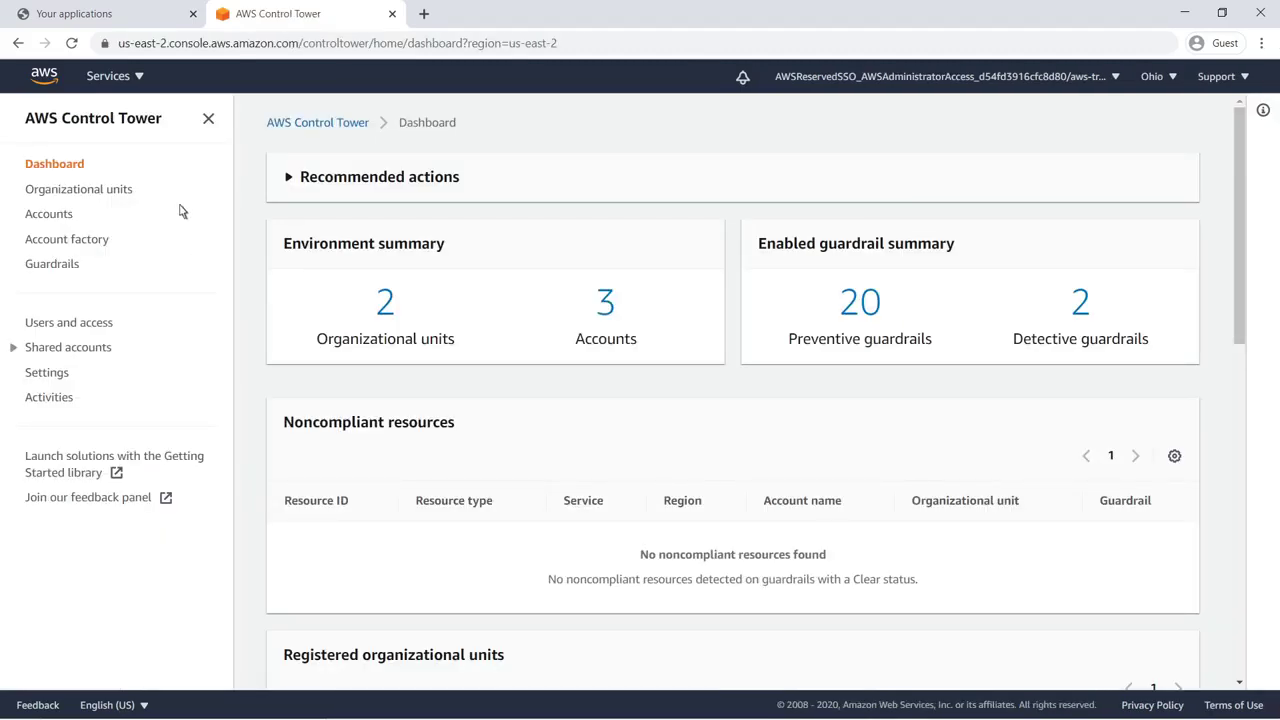
{"action": "left_click", "coordinate": [142, 80]}
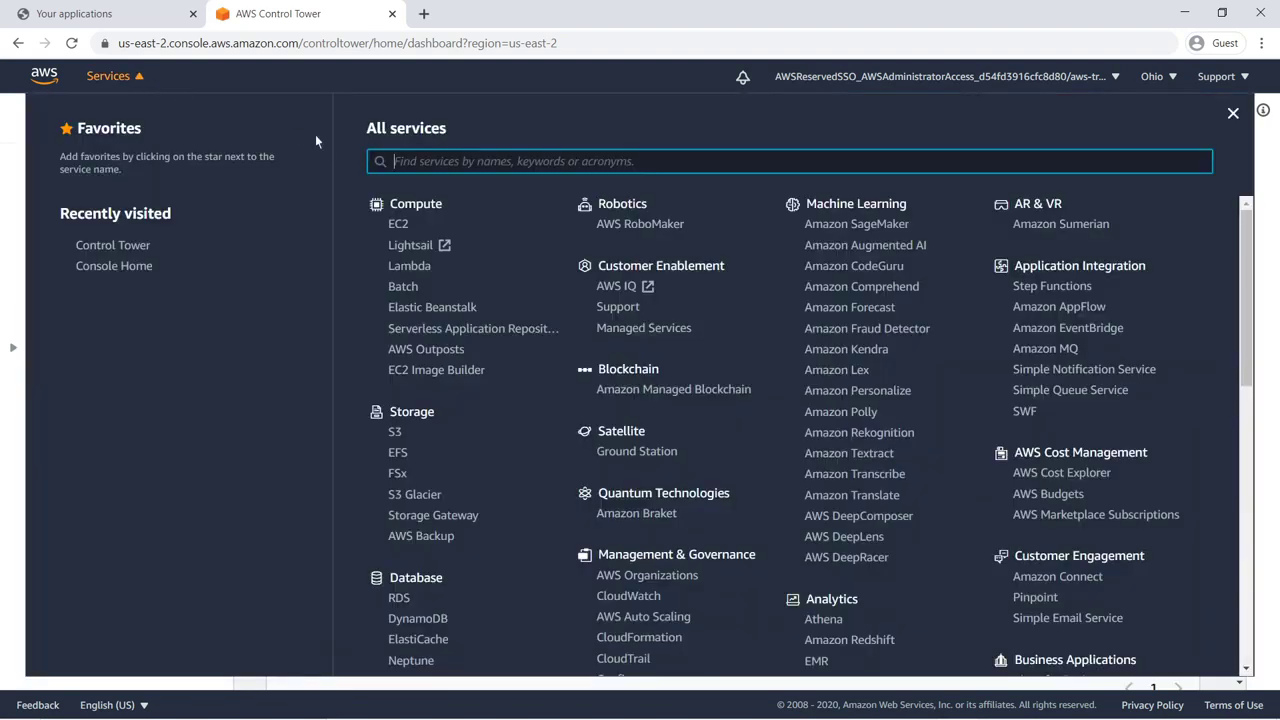
{"action": "type", "text": "IAM"}
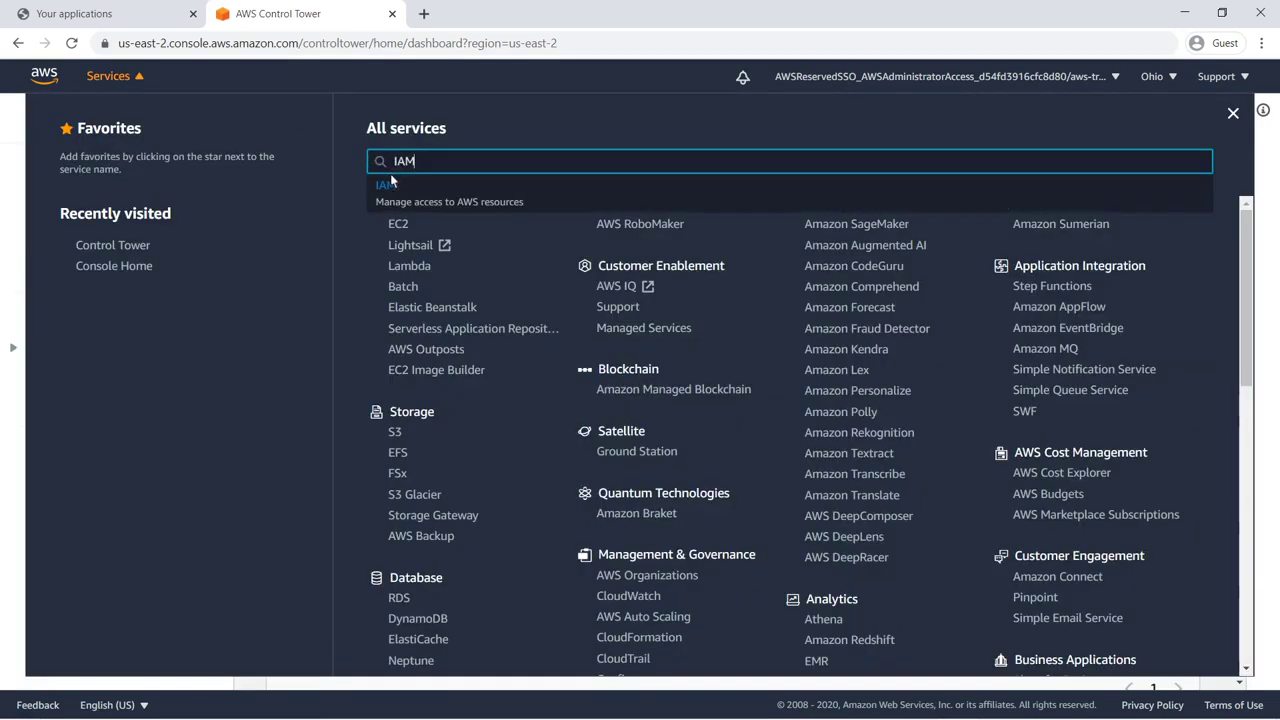
{"action": "left_click", "coordinate": [380, 192]}
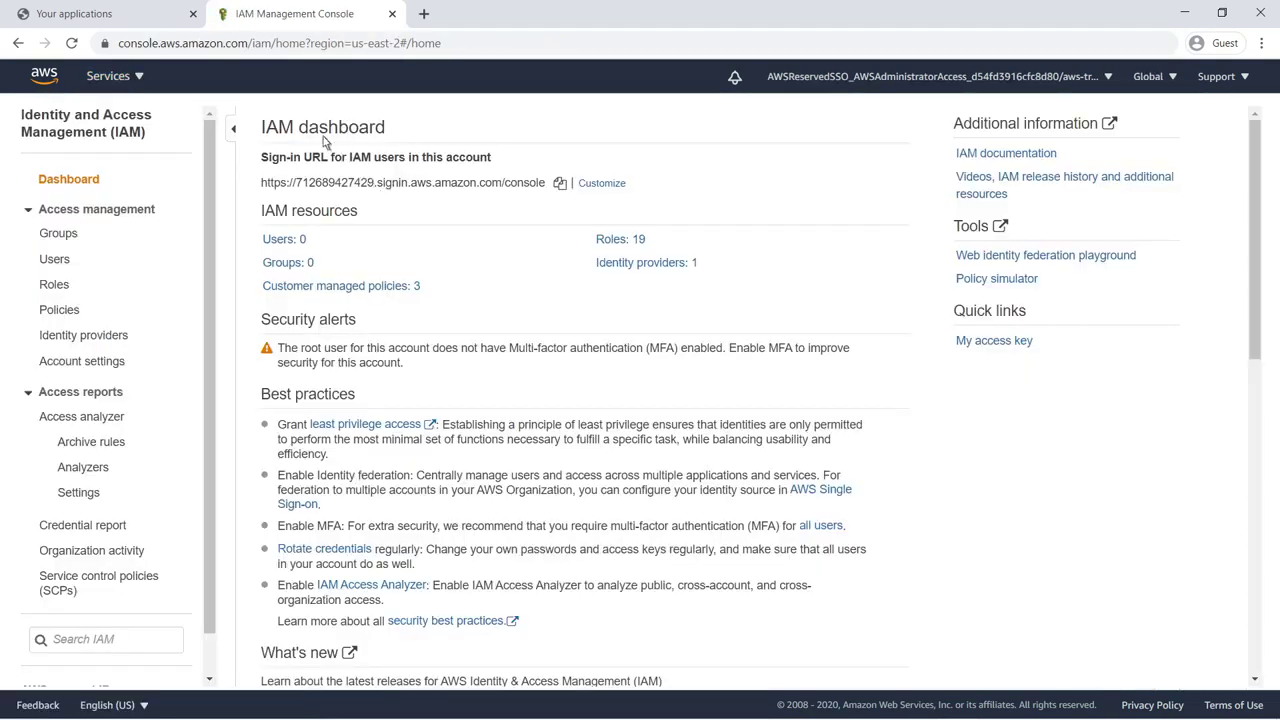
- Close the "Your applications" browser tab and open the form for adding a delegated administrator to IAM Access Analyzer
{"action": "left_click", "coordinate": [194, 14]}
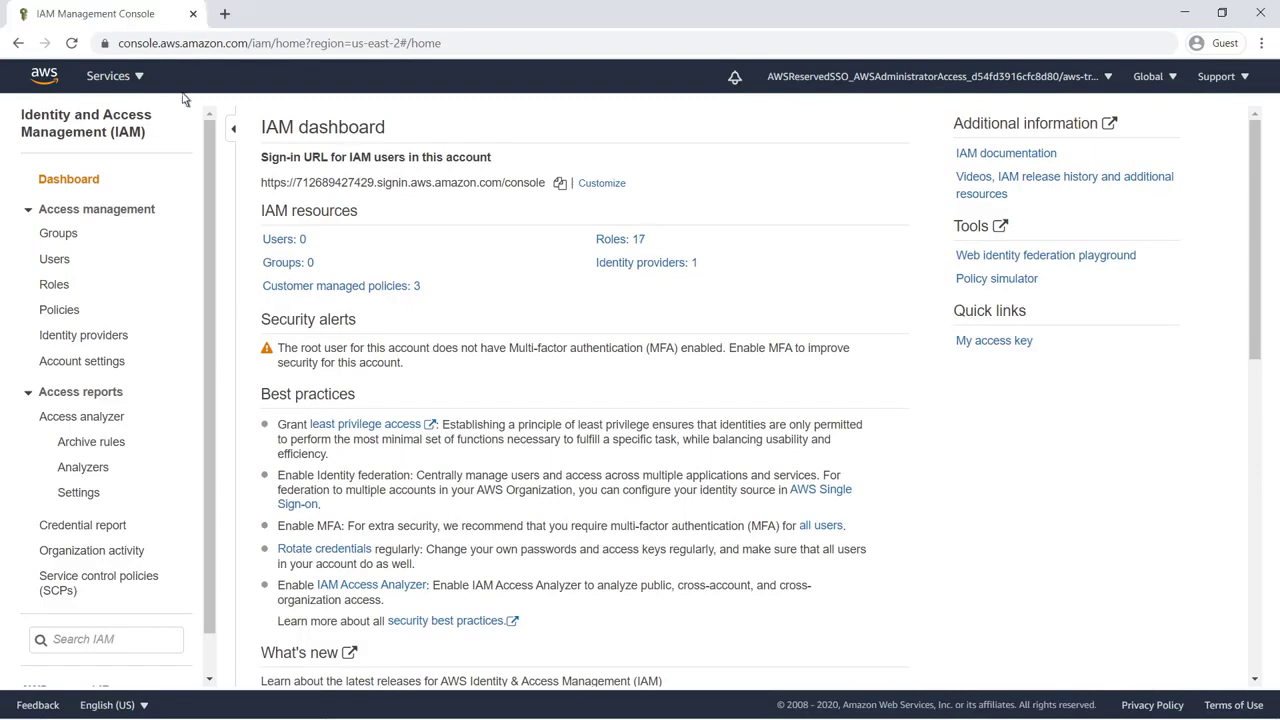
{"action": "left_click", "coordinate": [126, 425]}
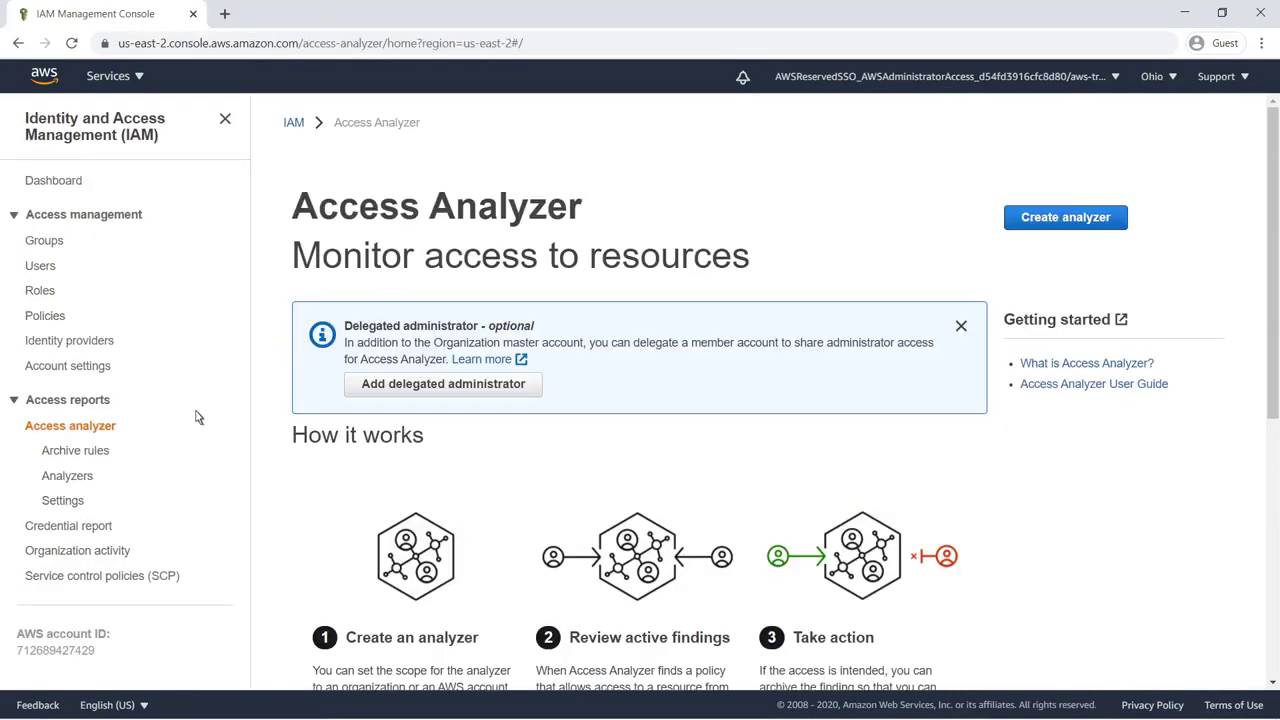
{"action": "left_click", "coordinate": [367, 394]}
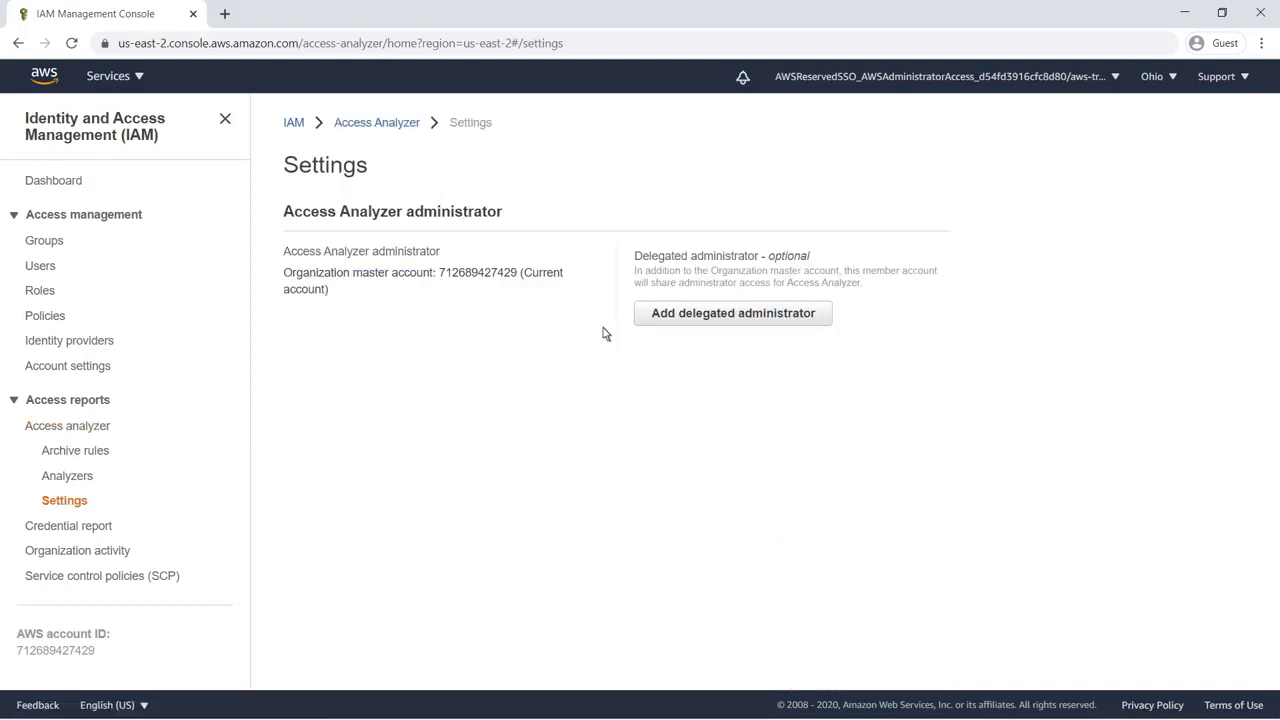
{"action": "left_click", "coordinate": [656, 318]}
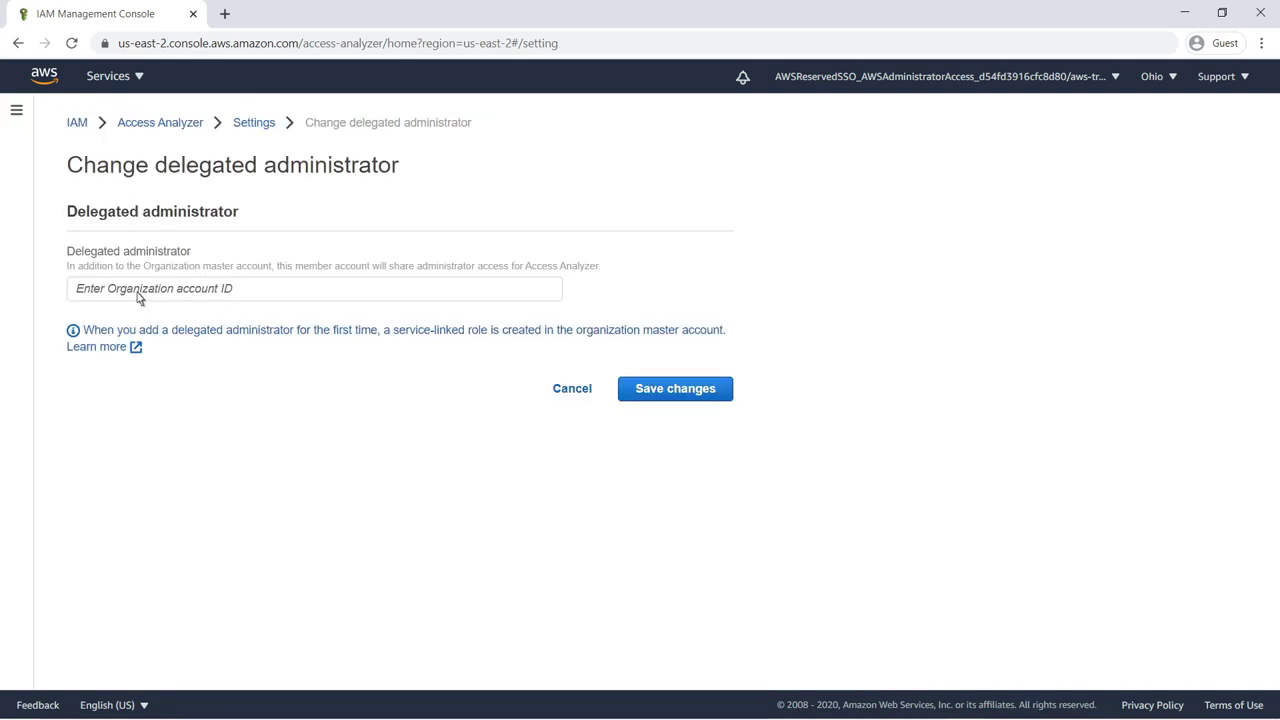
- Enter the member account's ID as the Access Analyzer delegated administrator and save the changes
{"action": "left_click", "coordinate": [84, 294]}
{"action": "type", "text": "931499719066"}
{"action": "left_click", "coordinate": [641, 397]}
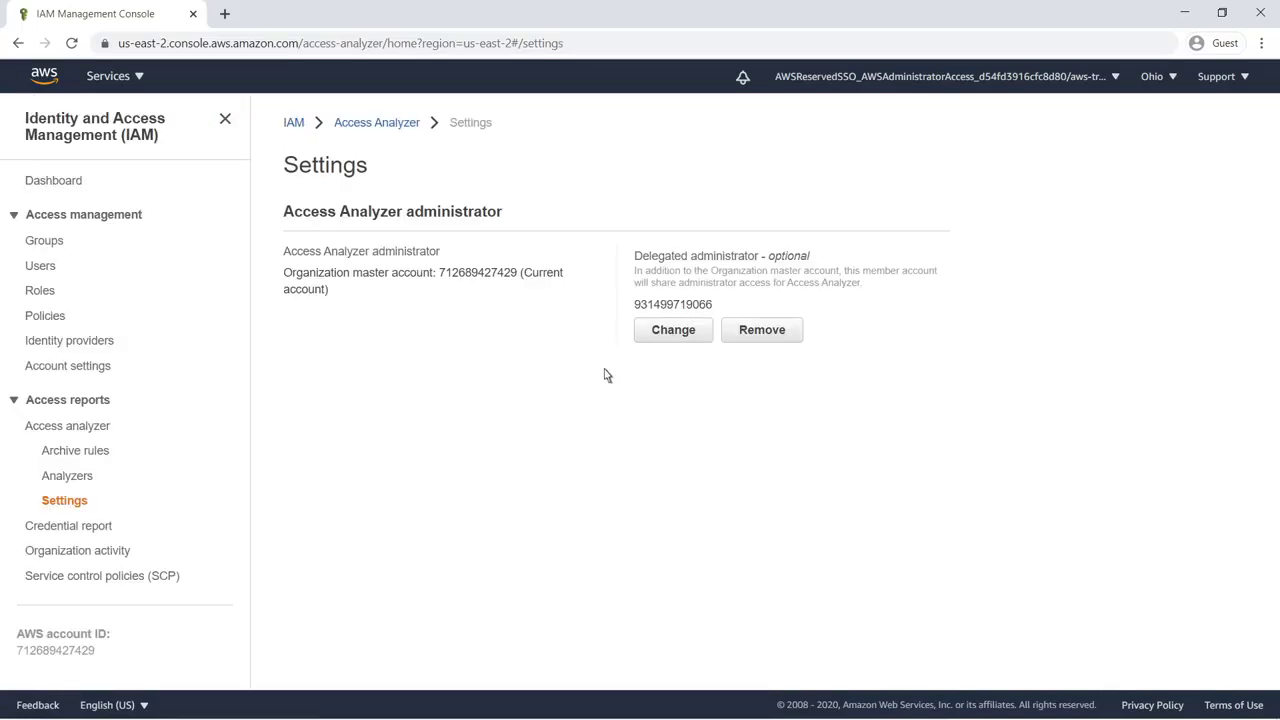
- Find the CloudFormation service and open its StackSets page
{"action": "left_click", "coordinate": [140, 76]}
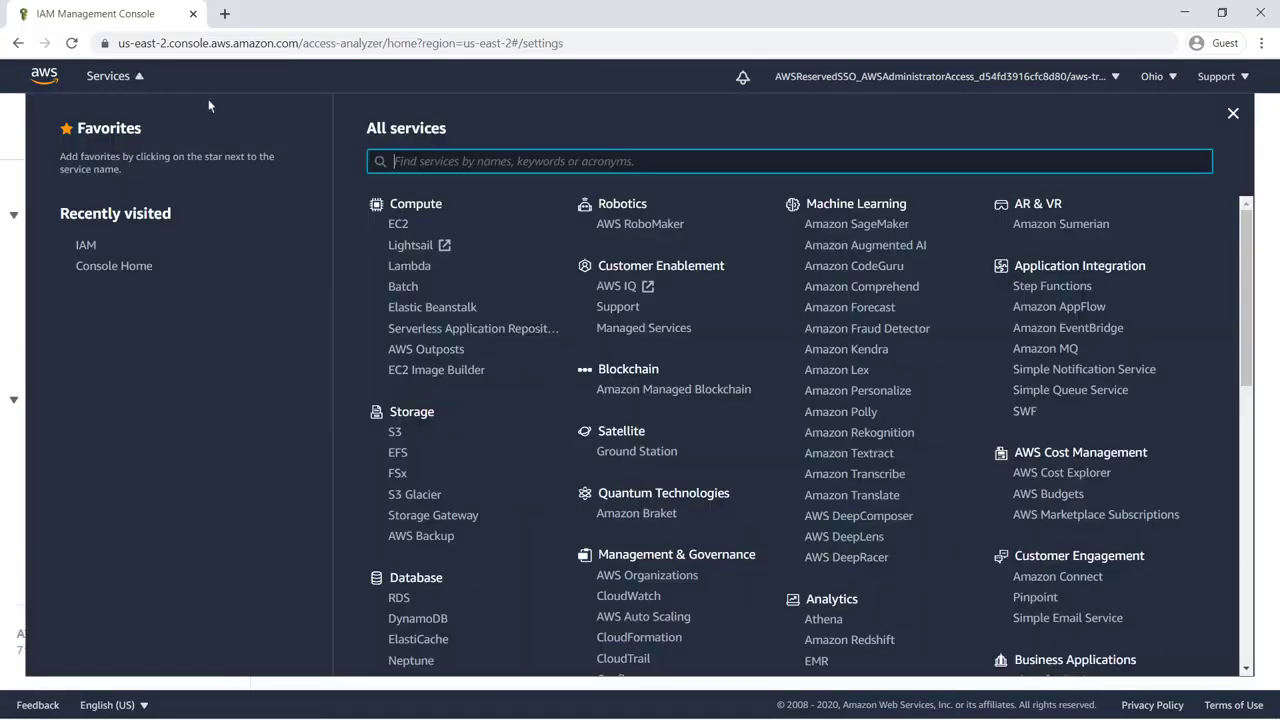
{"action": "type", "text": "CloudFormation"}
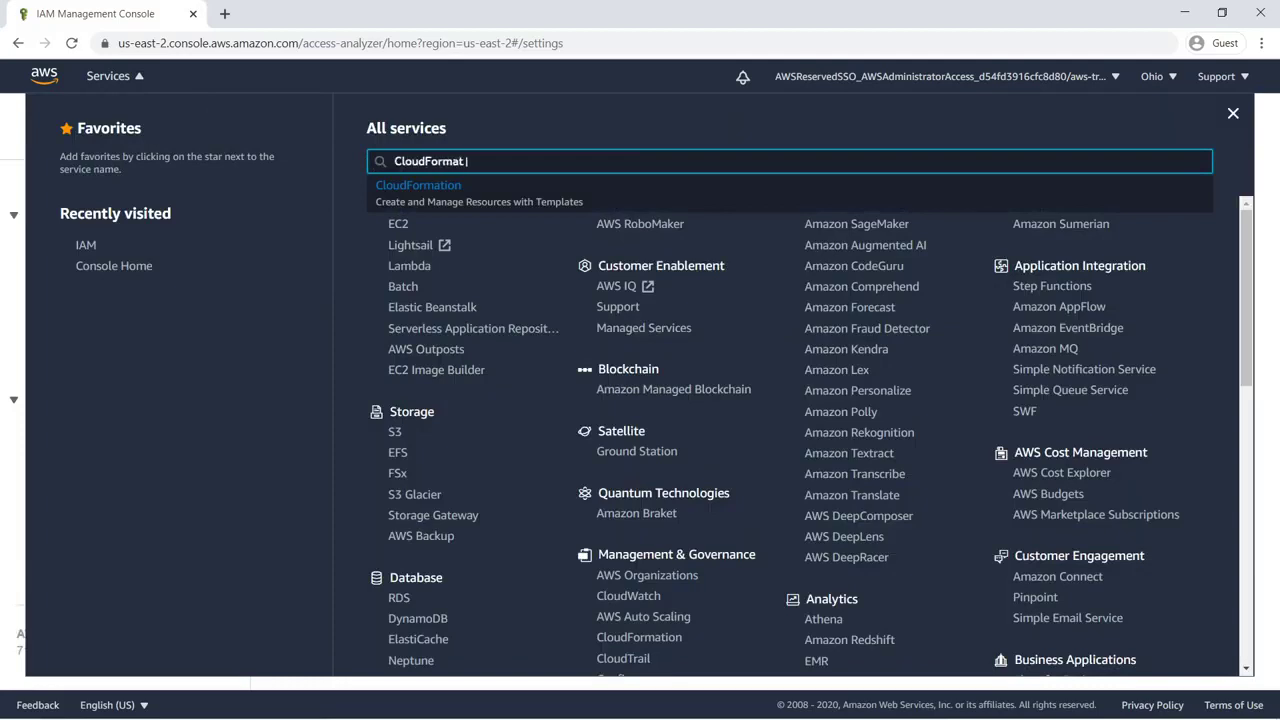
{"action": "left_click", "coordinate": [379, 192]}
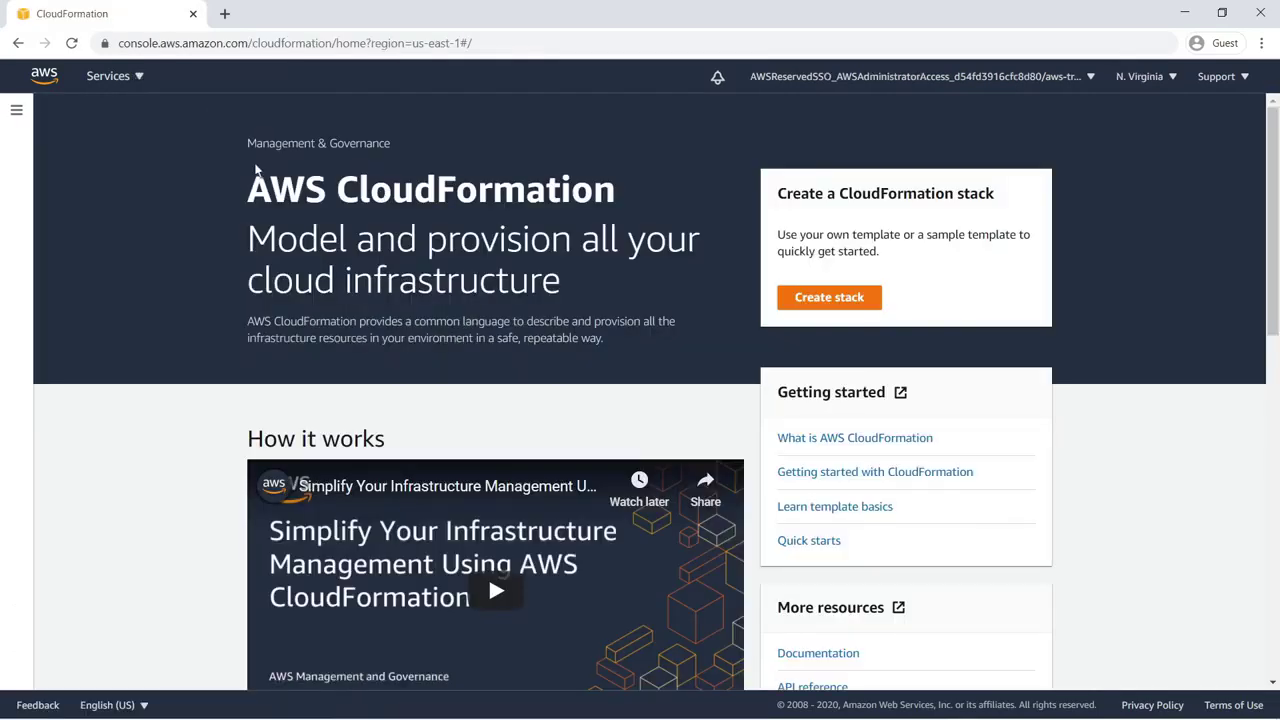
{"action": "left_click", "coordinate": [18, 112]}
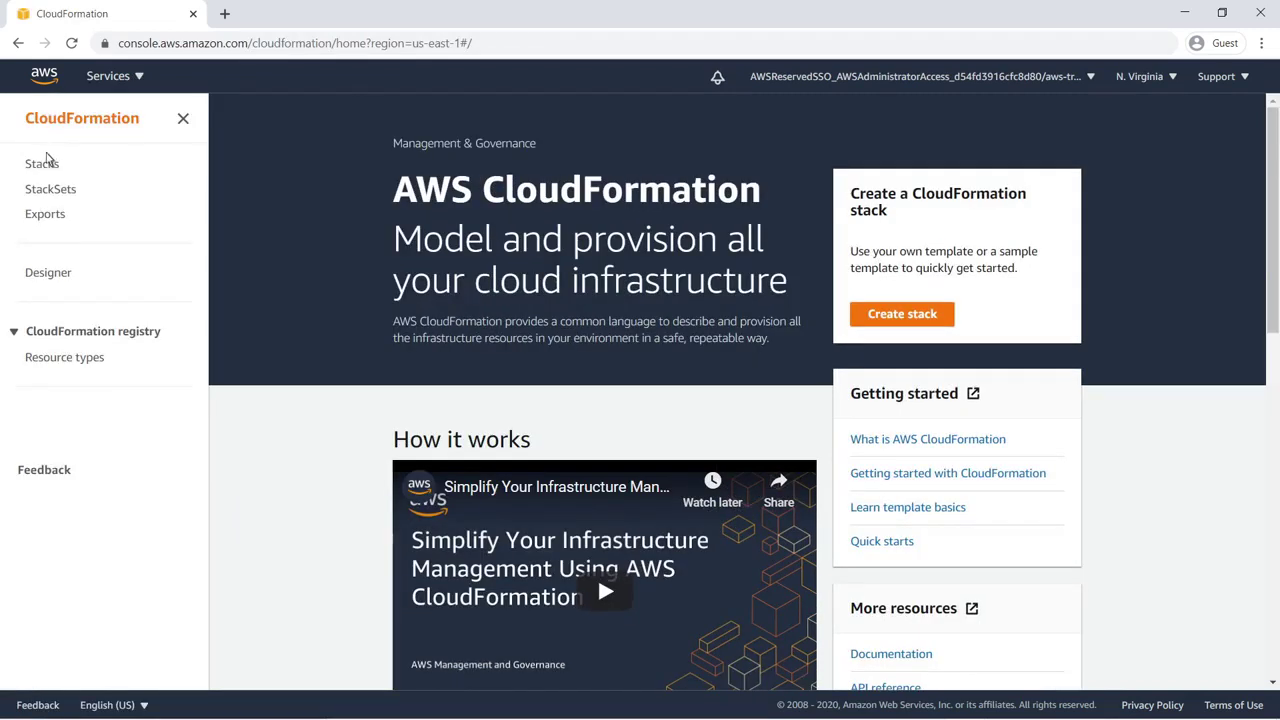
{"action": "left_click", "coordinate": [52, 190]}
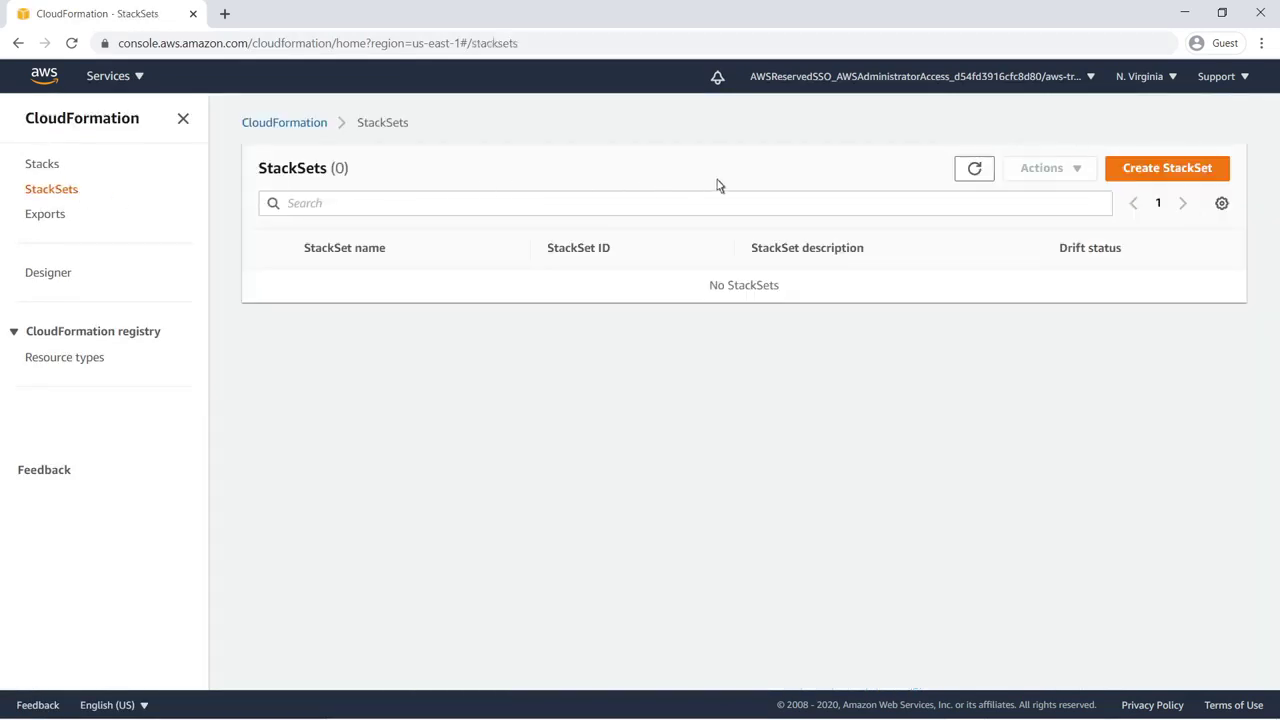
- Start a new StackSet, upload Deploy_AccessAnalyzer.yml as its template file and continue to the StackSet details
{"action": "left_click", "coordinate": [1127, 176]}
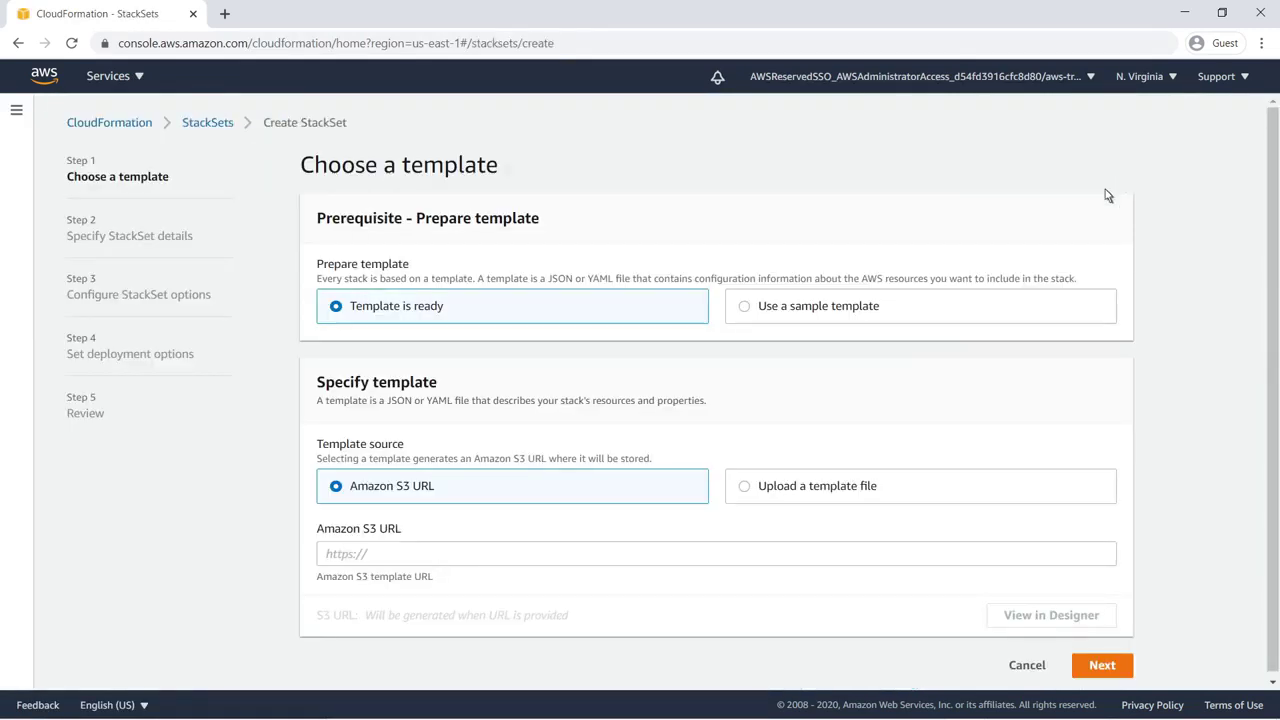
{"action": "left_click", "coordinate": [745, 488]}
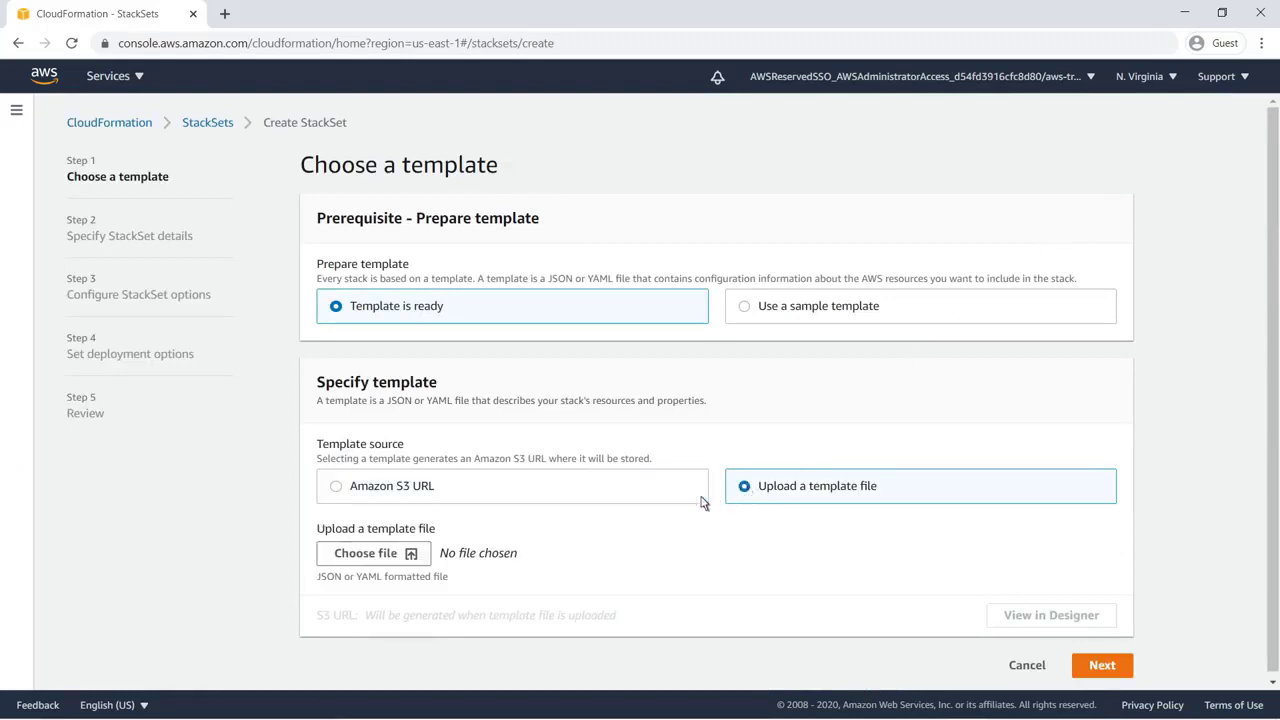
{"action": "left_click", "coordinate": [417, 560]}
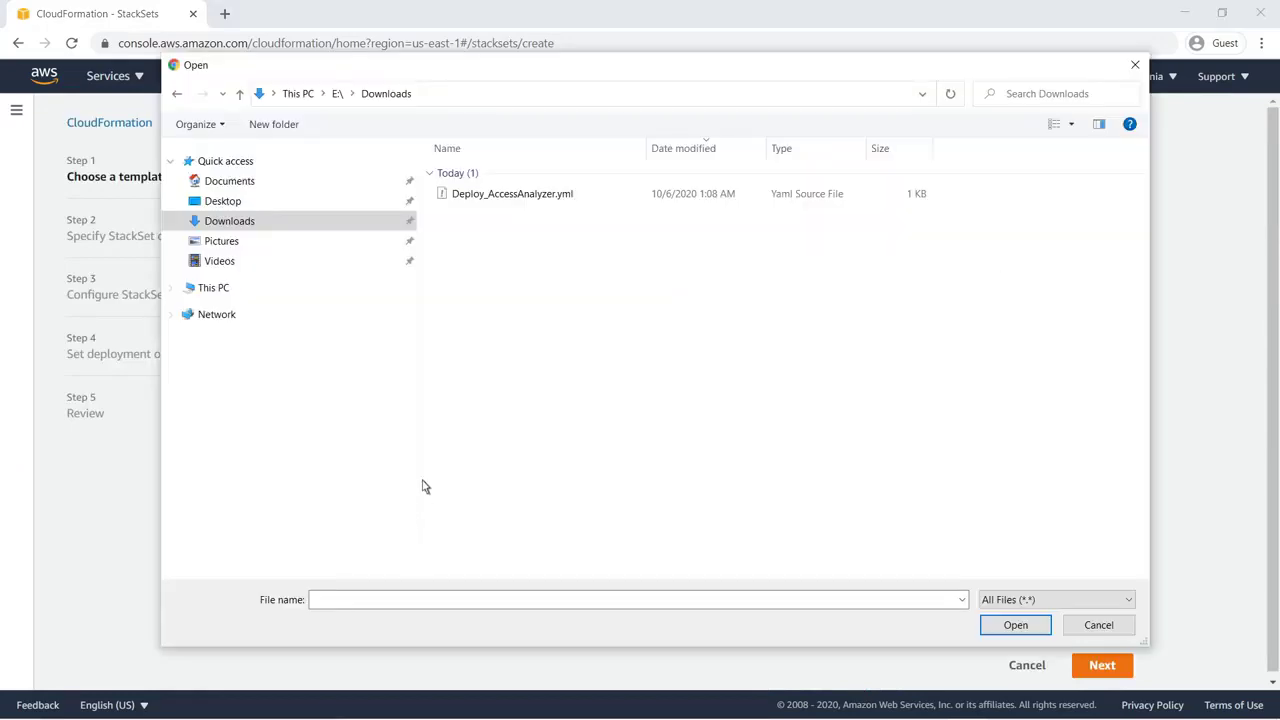
{"action": "double_click", "coordinate": [445, 201]}
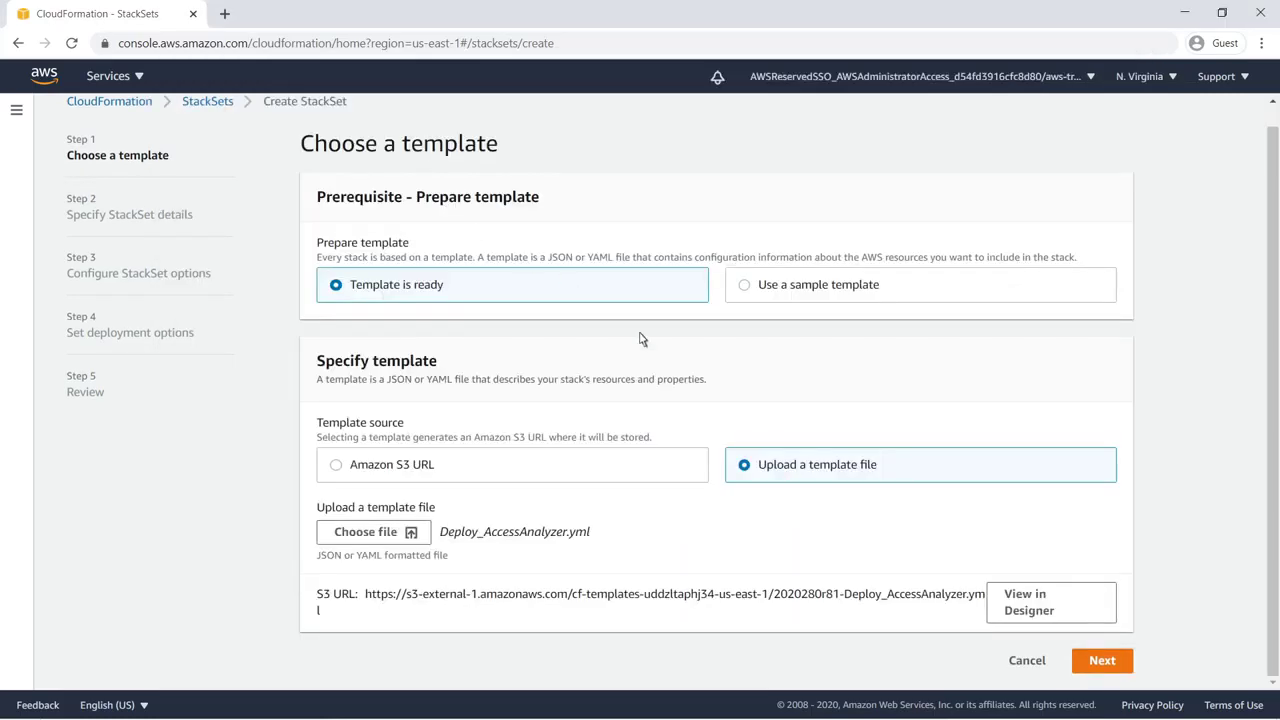
{"action": "left_click", "coordinate": [1117, 670]}
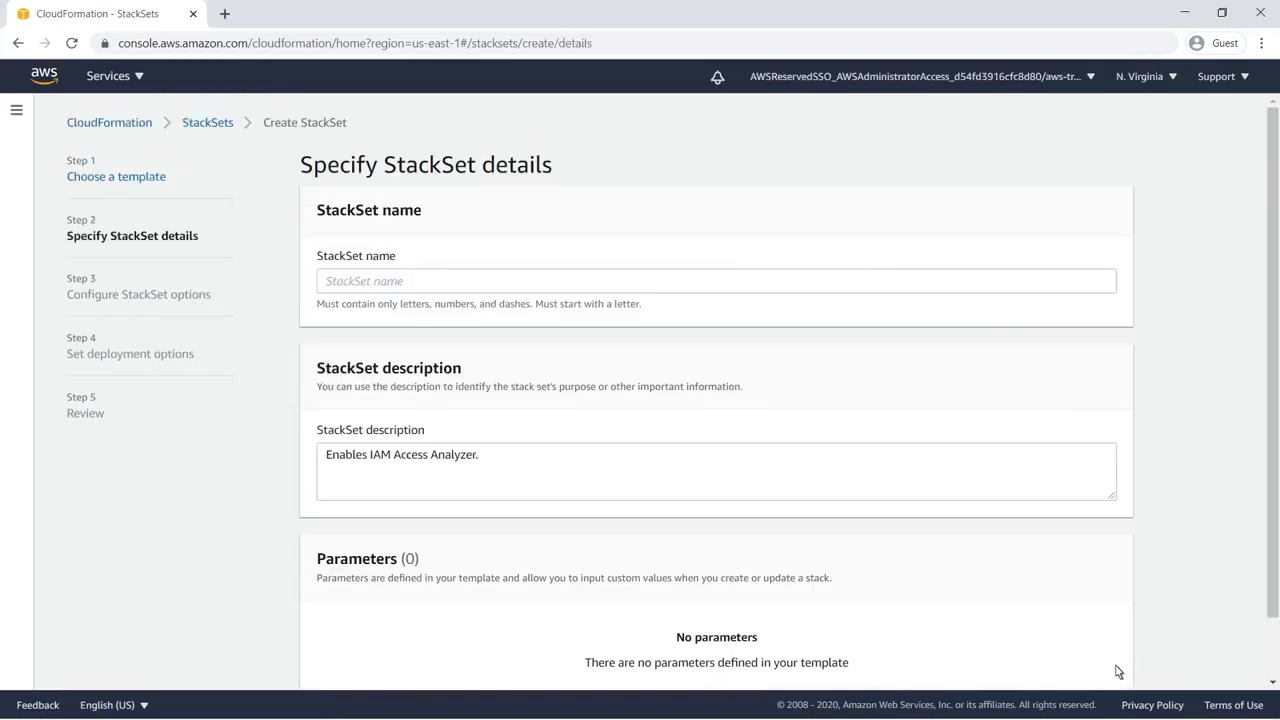
- Name the StackSet EnableAccessAnalyzer, keep the description from the template and continue to the StackSet options
{"action": "left_click", "coordinate": [333, 285]}
{"action": "type", "text": "EnableAccessAnalyzer"}
{"action": "left_click", "coordinate": [511, 366]}
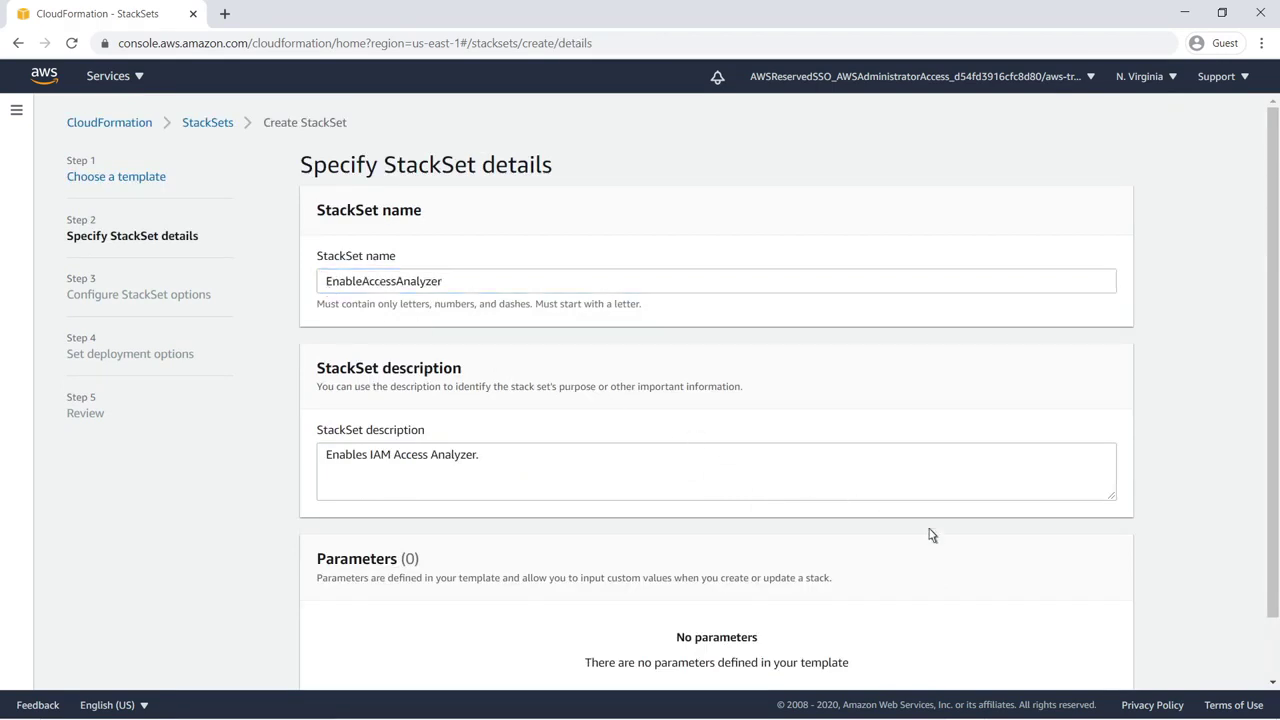
{"action": "scroll", "coordinate": [1260, 672], "scroll_direction": "down", "scroll_amount": 1}
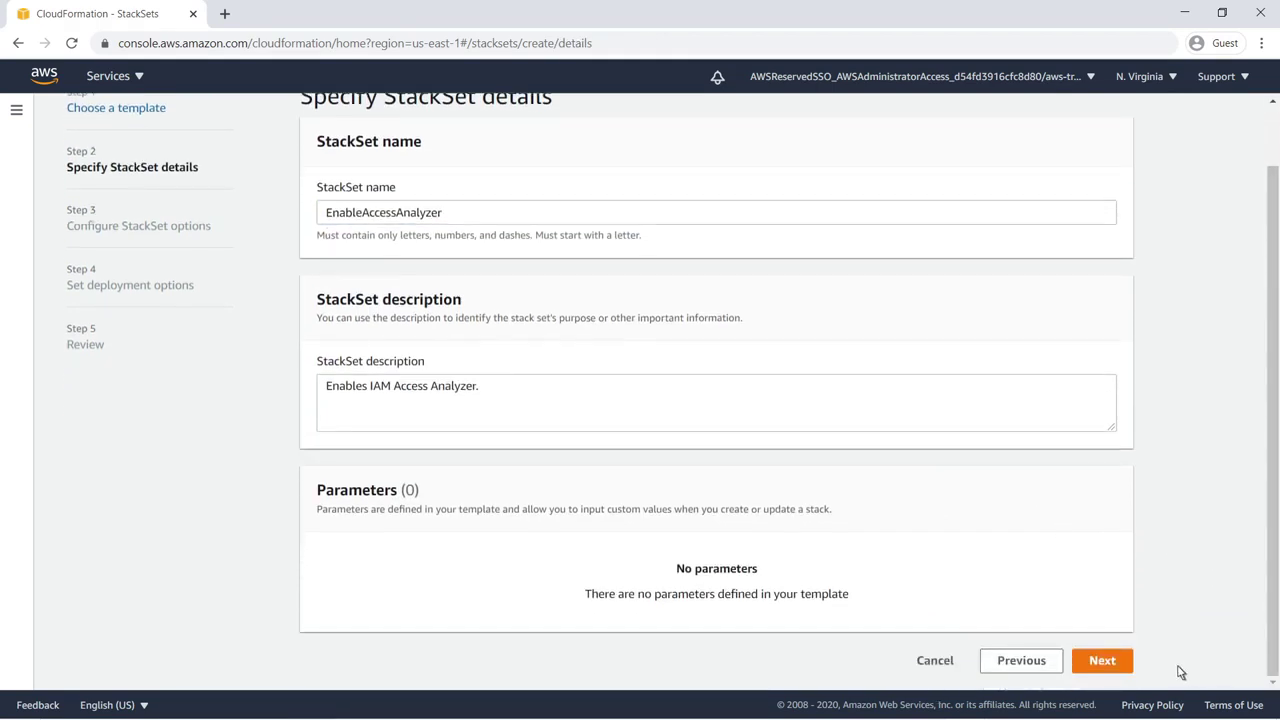
{"action": "left_click", "coordinate": [1104, 662]}
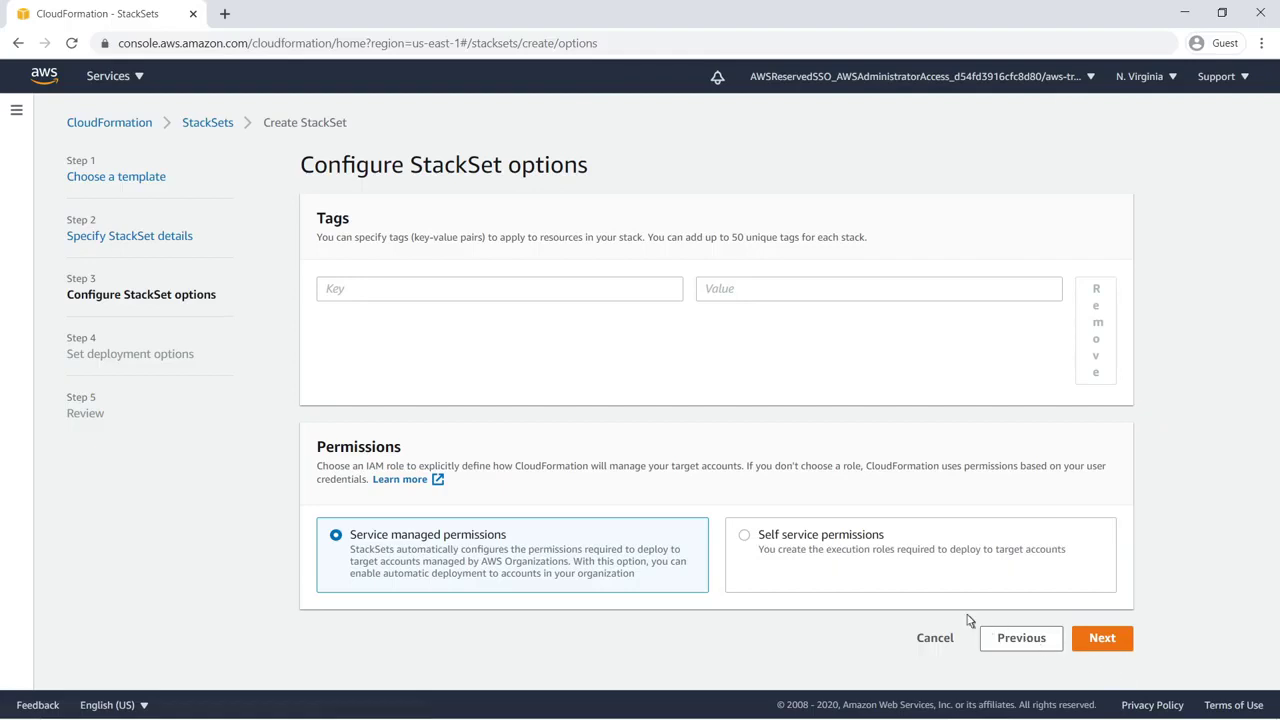
- Use self service permissions with admin role AWSControlTowerStackSetRole and execution role AWSControlTowerExecution, and continue to the deployment options
{"action": "left_click", "coordinate": [746, 538]}
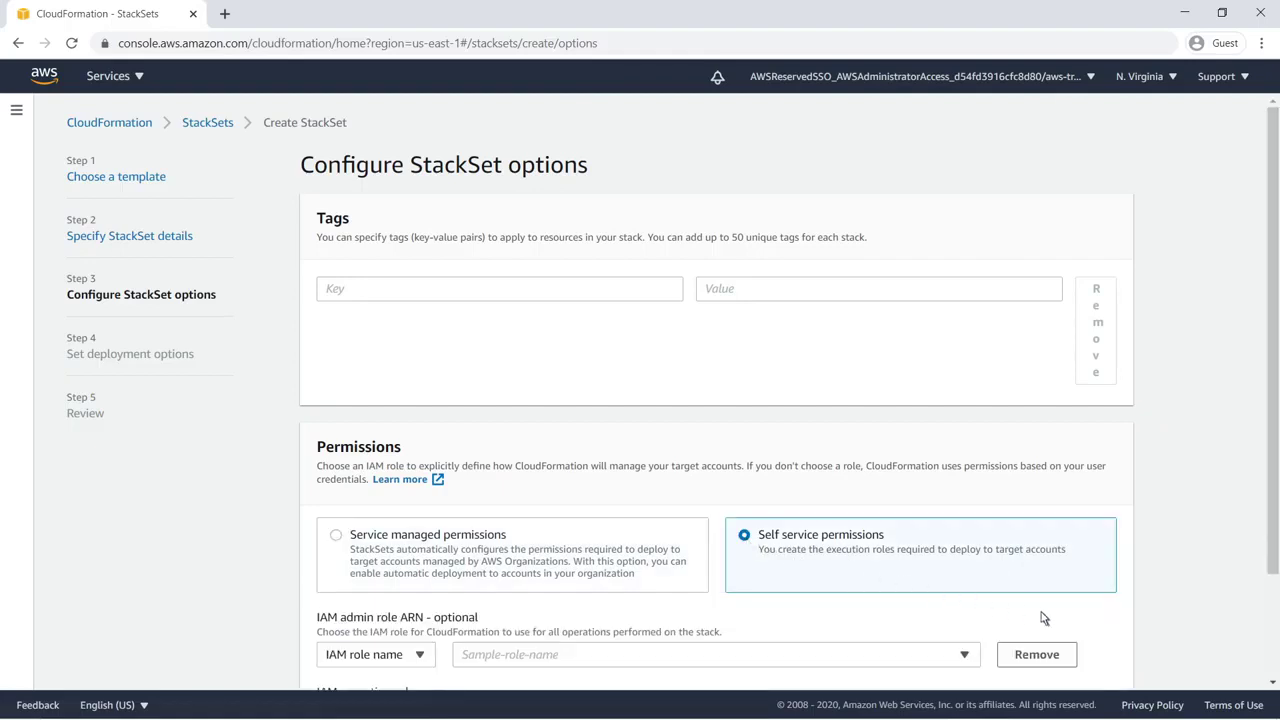
{"action": "scroll", "coordinate": [1262, 666], "scroll_direction": "down", "scroll_amount": 2}
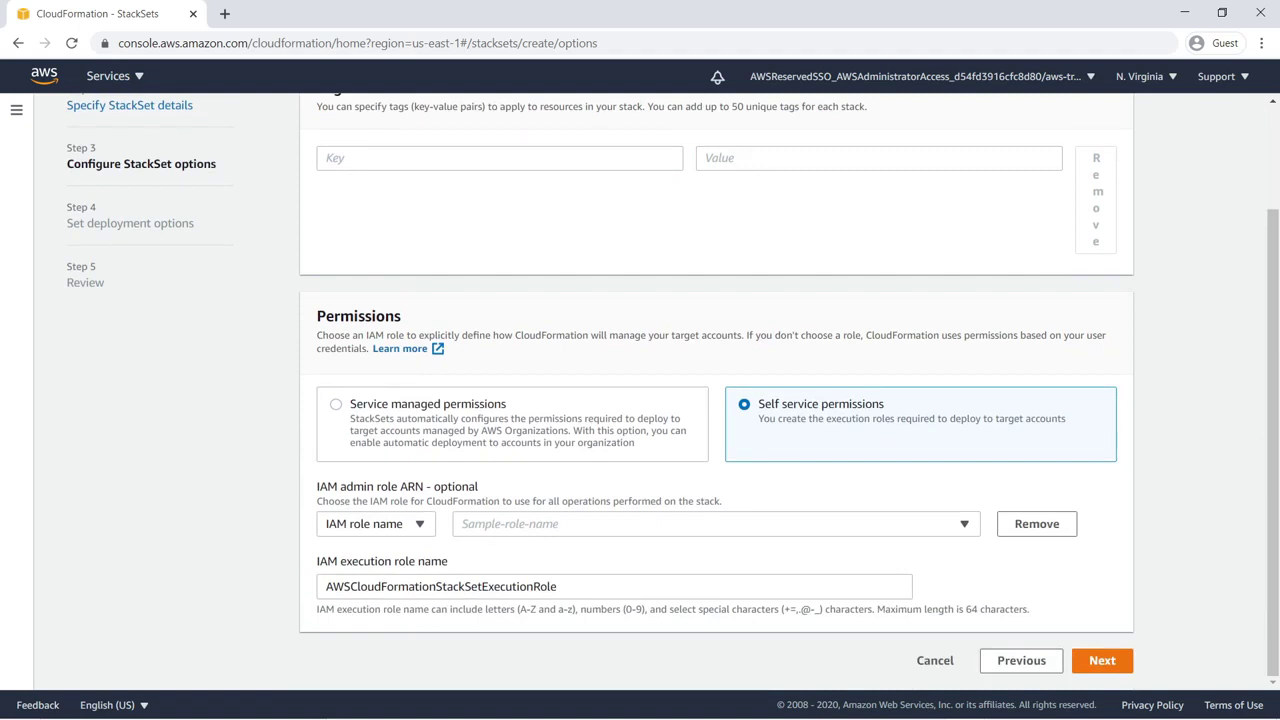
{"action": "left_click", "coordinate": [966, 527]}
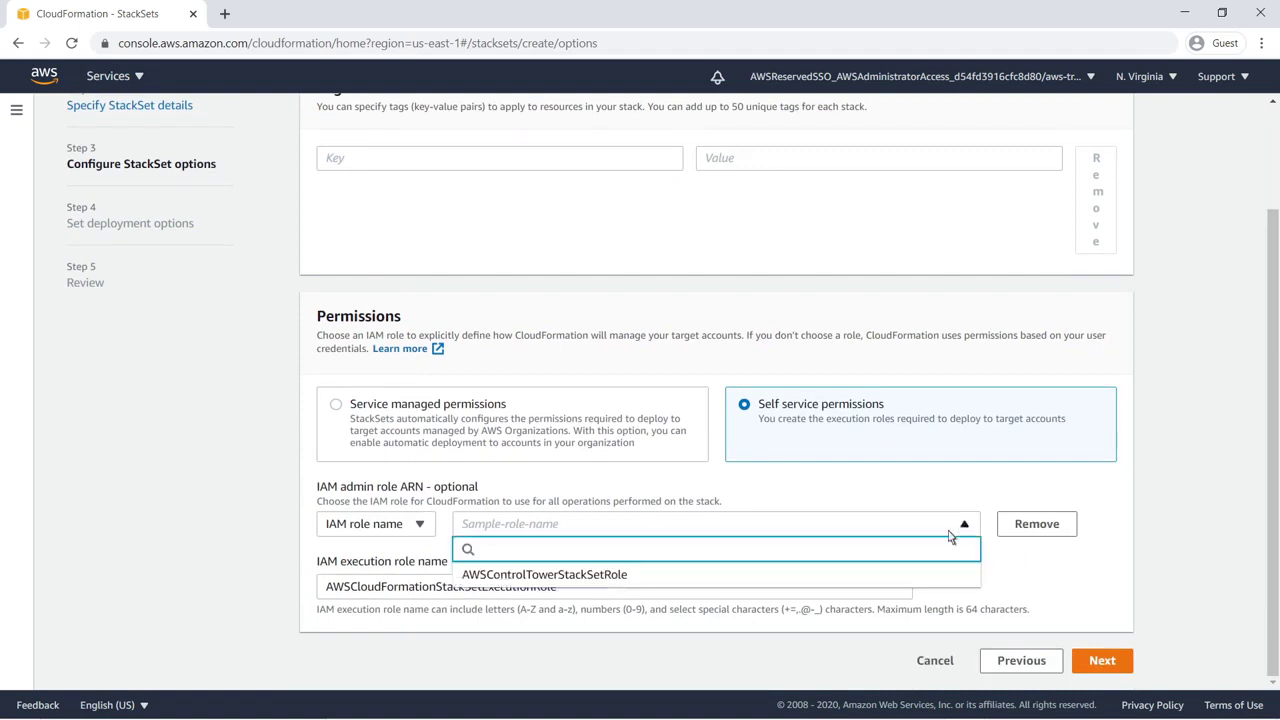
{"action": "left_click", "coordinate": [628, 577]}
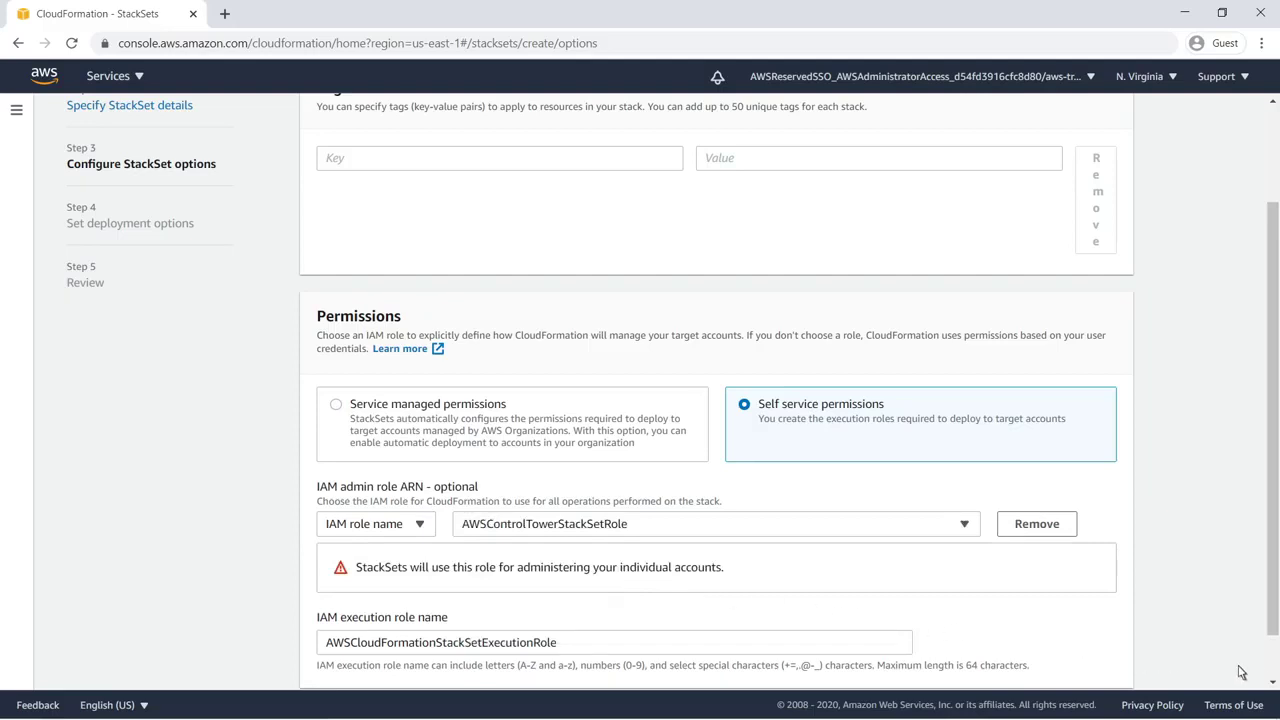
{"action": "scroll", "coordinate": [1063, 654], "scroll_direction": "down", "scroll_amount": 1}
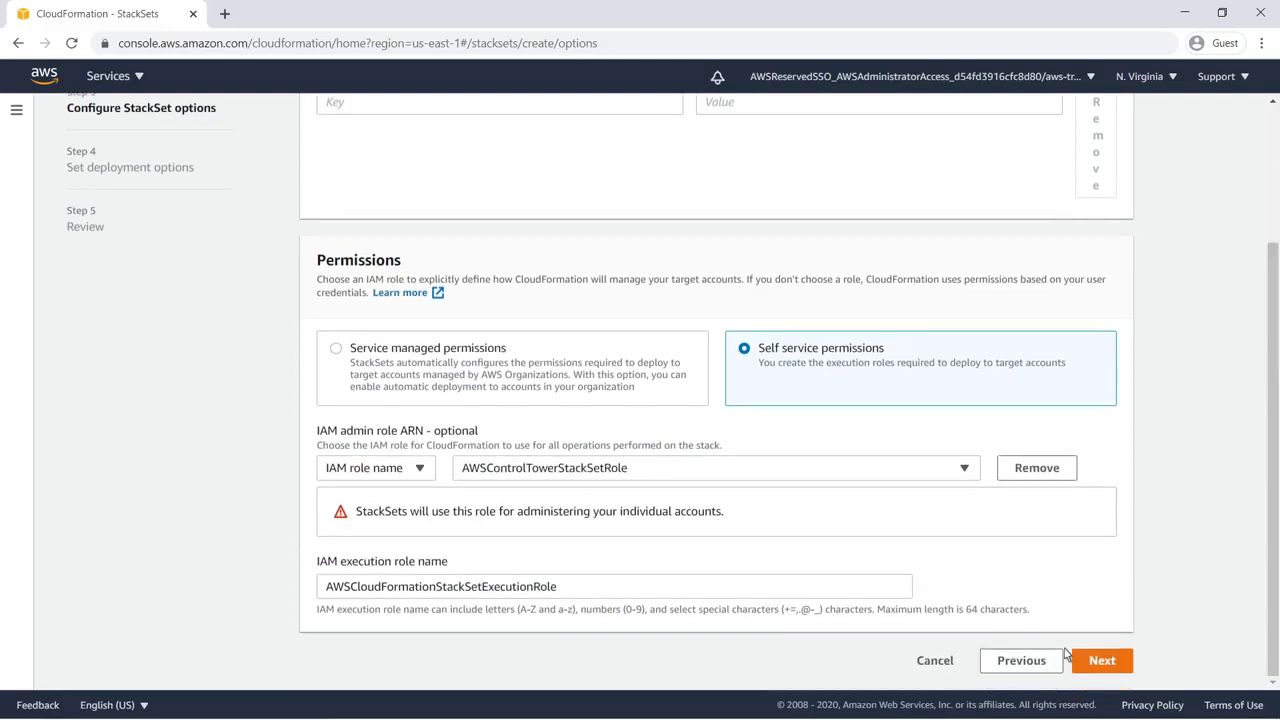
{"action": "double_click", "coordinate": [558, 588]}
{"action": "type", "text": "AWSControlTowerExecution"}
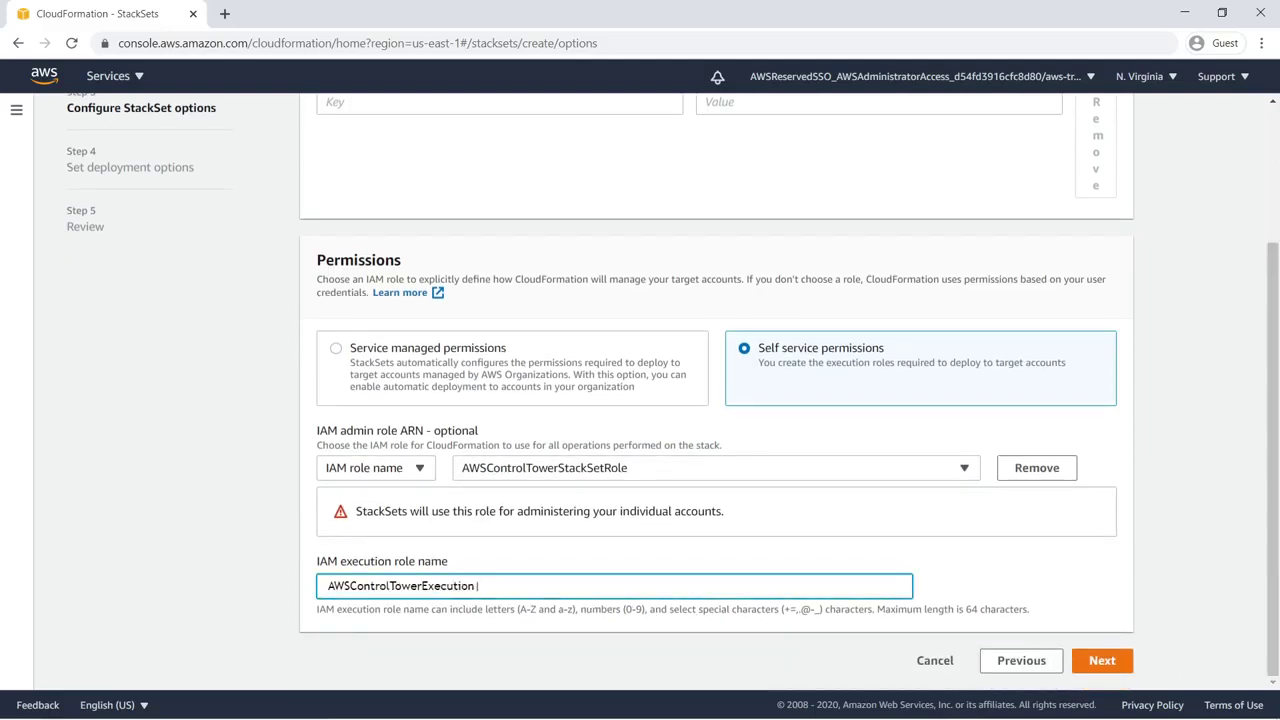
{"action": "left_click", "coordinate": [1100, 661]}
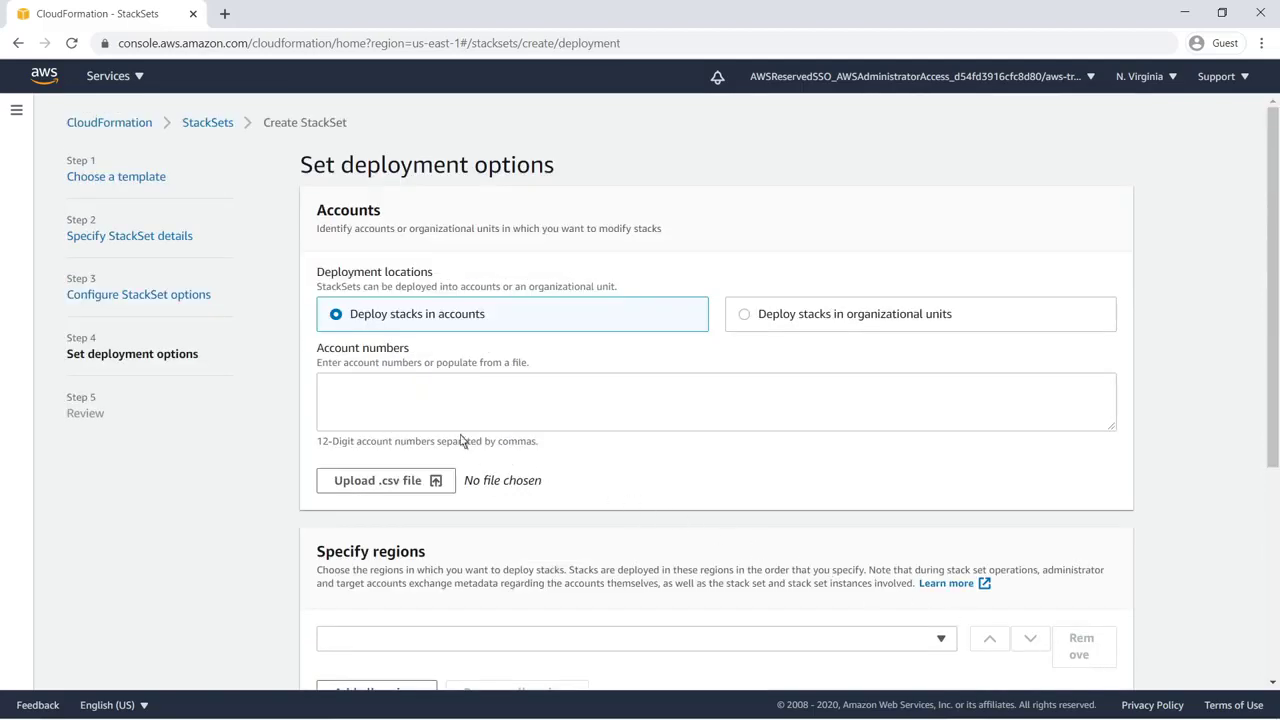
- Enter the delegated administrator's account number as the account in which to deploy stacks
{"action": "left_click", "coordinate": [336, 396]}
{"action": "type", "text": "931499719066"}
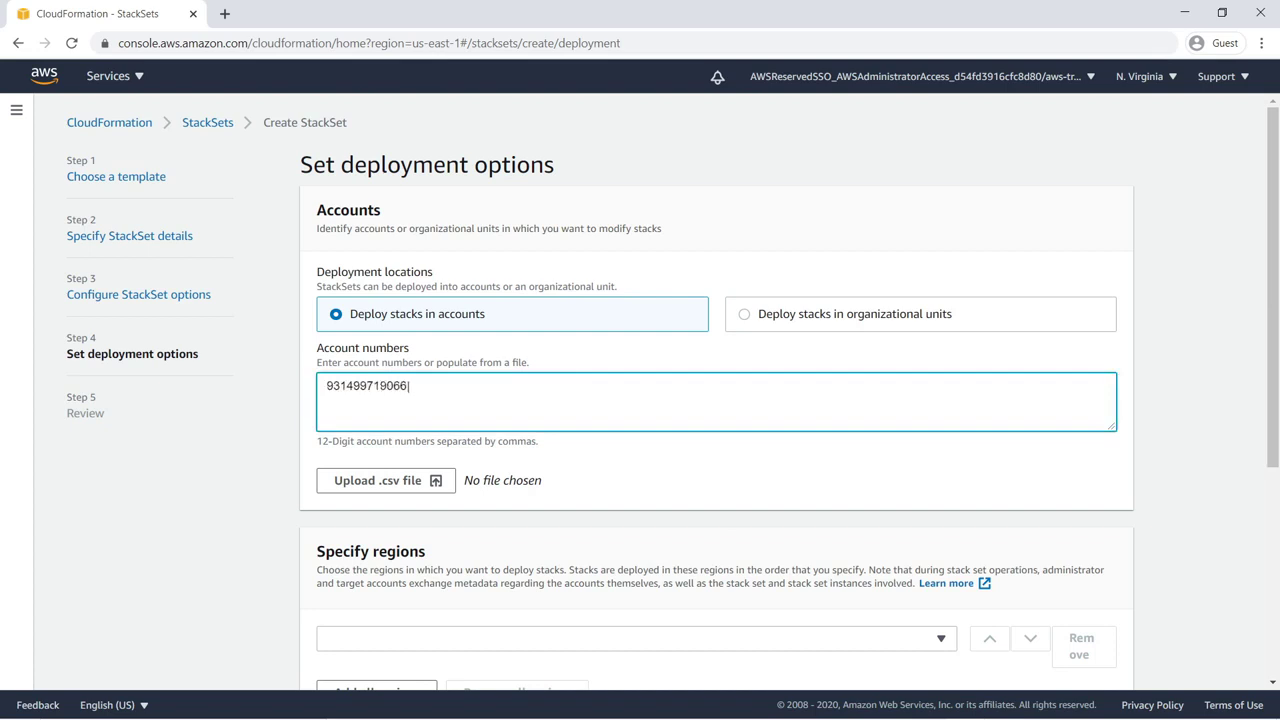
{"action": "key", "text": "Tab"}
- Add all regions to the StackSet deployment and remove Asia Pacific (Hong Kong) from the list
{"action": "scroll", "coordinate": [1272, 619], "scroll_direction": "down", "scroll_amount": 3}
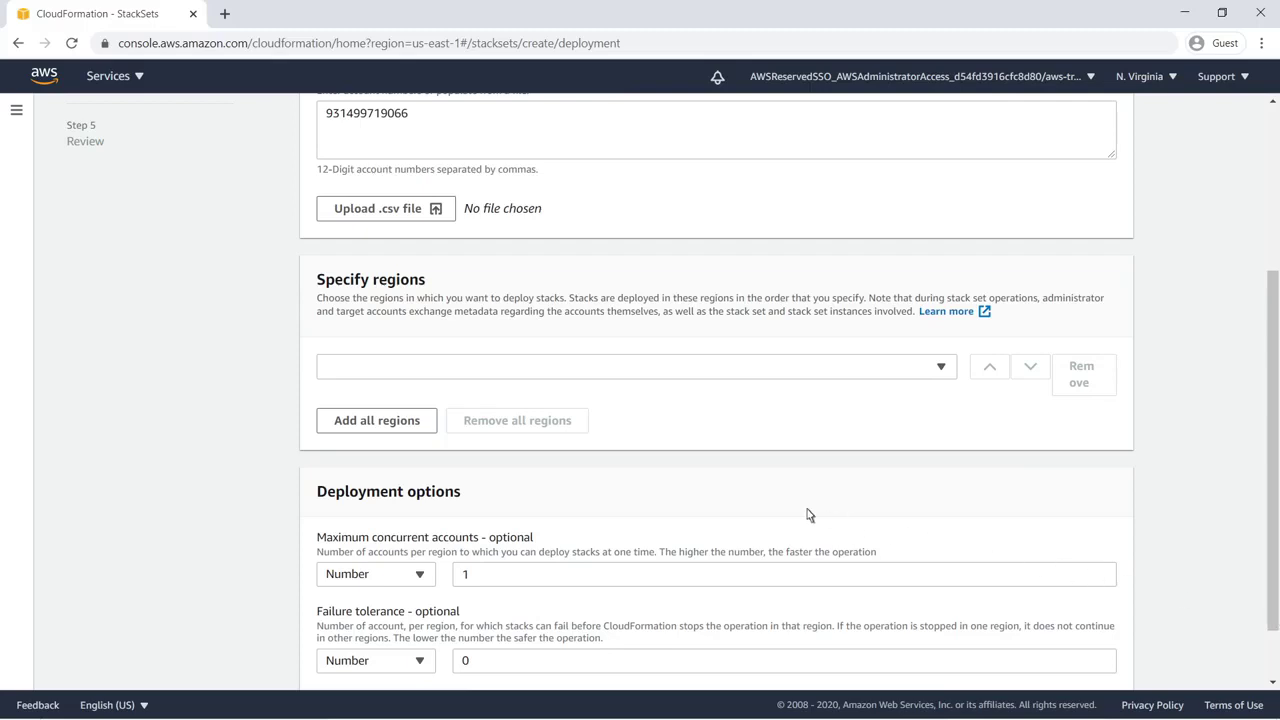
{"action": "left_click", "coordinate": [423, 425]}
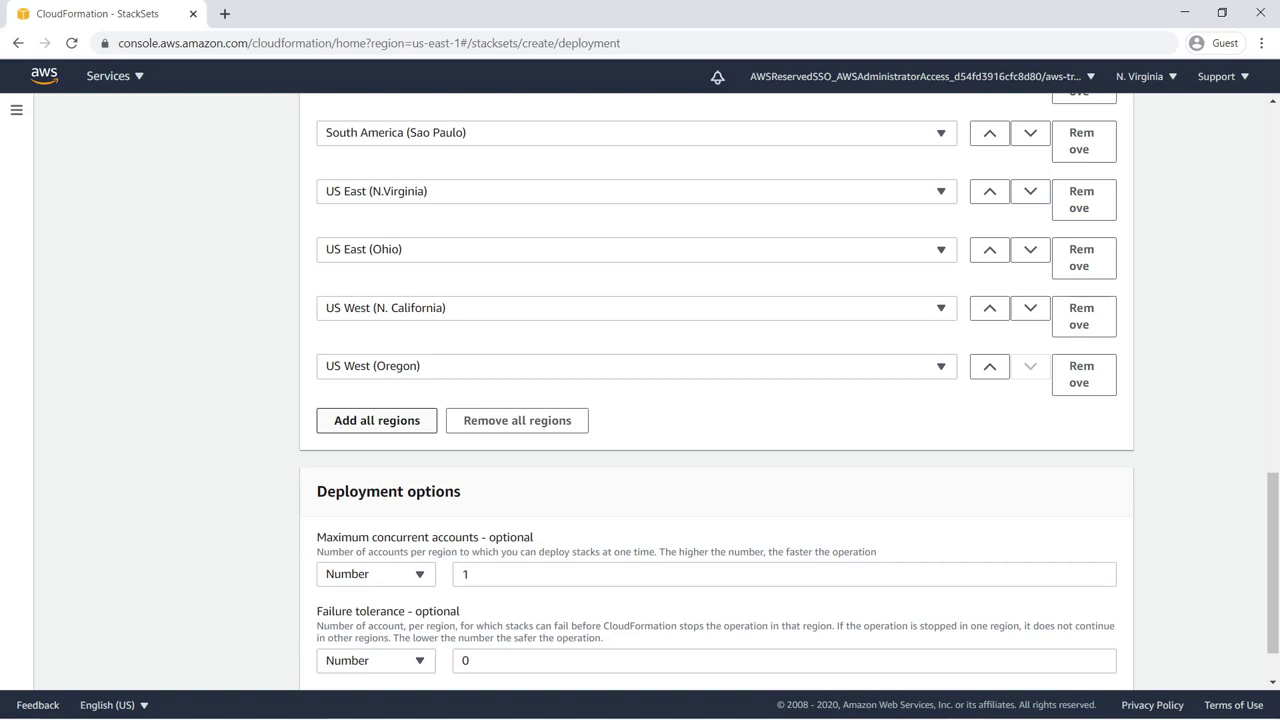
{"action": "scroll", "coordinate": [1262, 280], "scroll_direction": "up", "scroll_amount": 2}
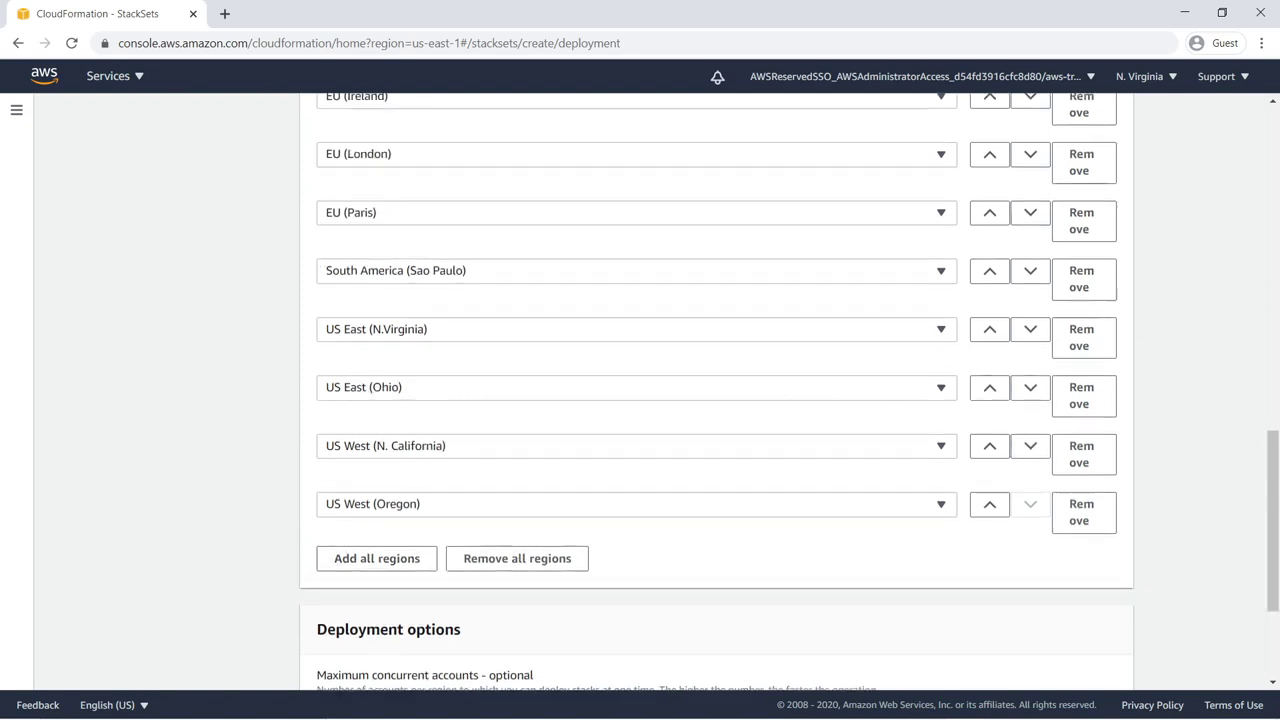
{"action": "scroll", "coordinate": [1250, 260], "scroll_direction": "up", "scroll_amount": 5}
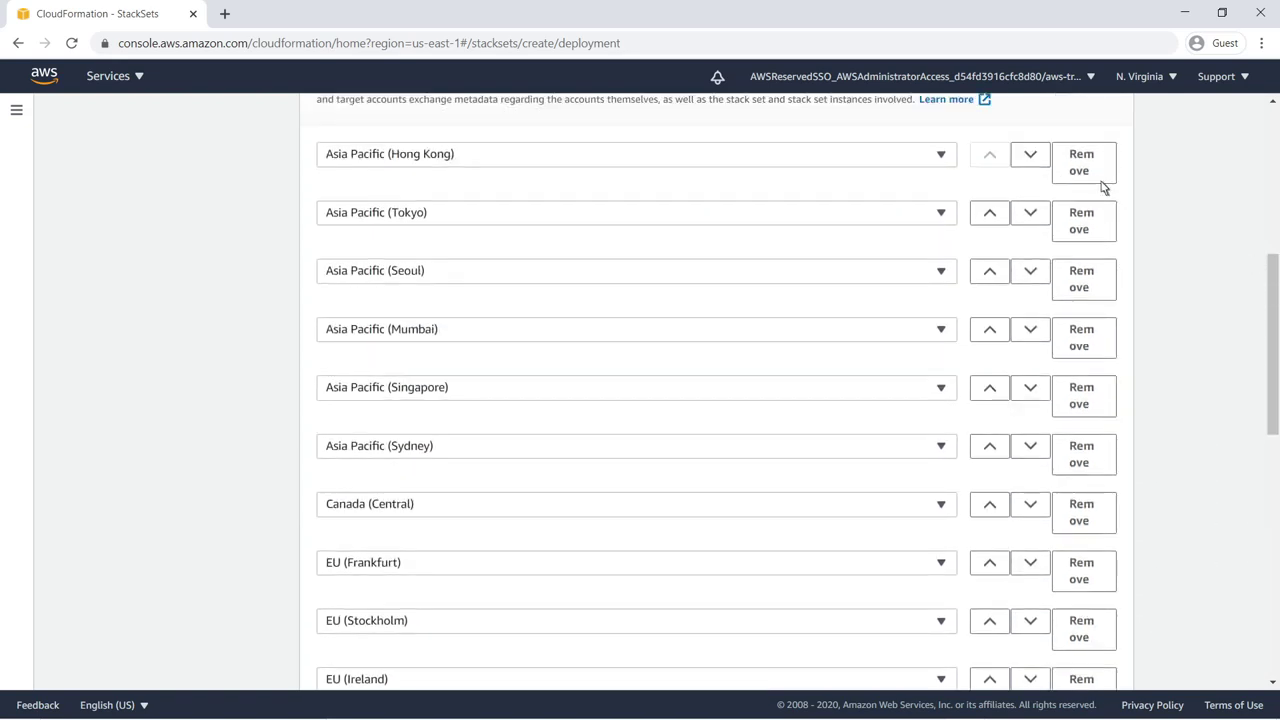
{"action": "left_click", "coordinate": [1090, 176]}
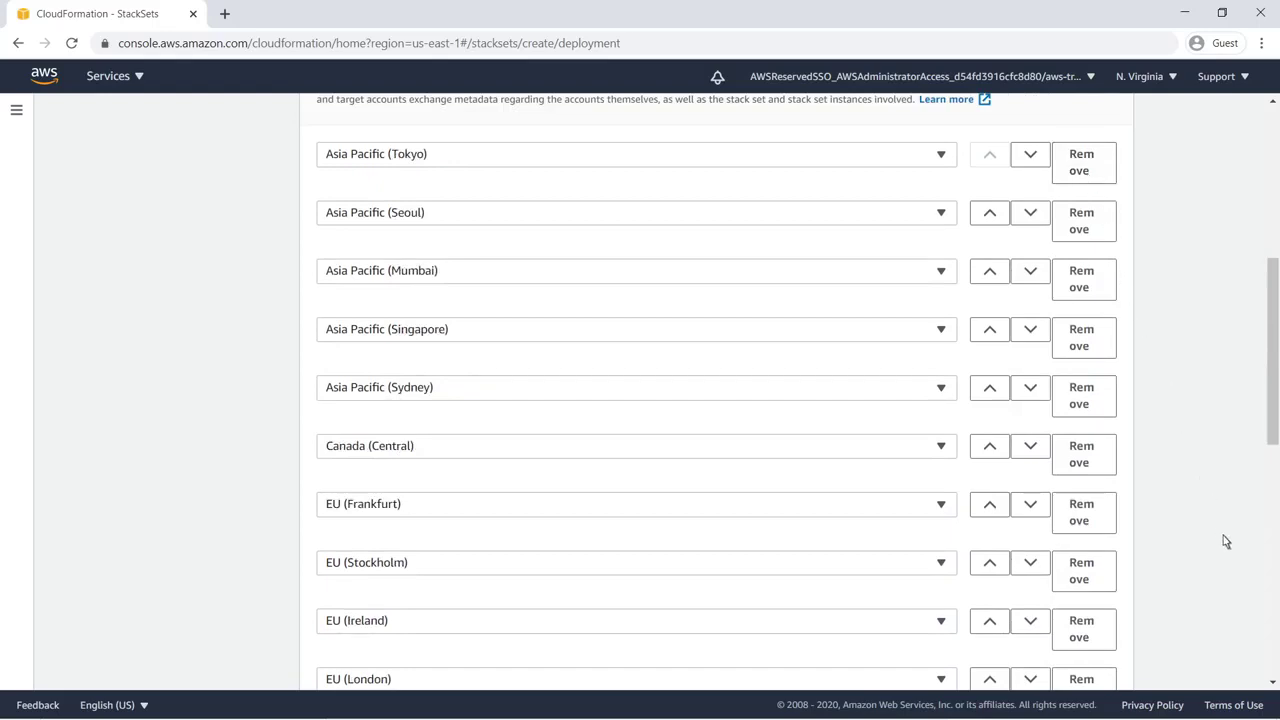
- Keep the default deployment options, submit the EnableAccessAnalyzer StackSet from the review page and refresh its operations list
{"action": "scroll", "coordinate": [1271, 660], "scroll_direction": "down", "scroll_amount": 7}
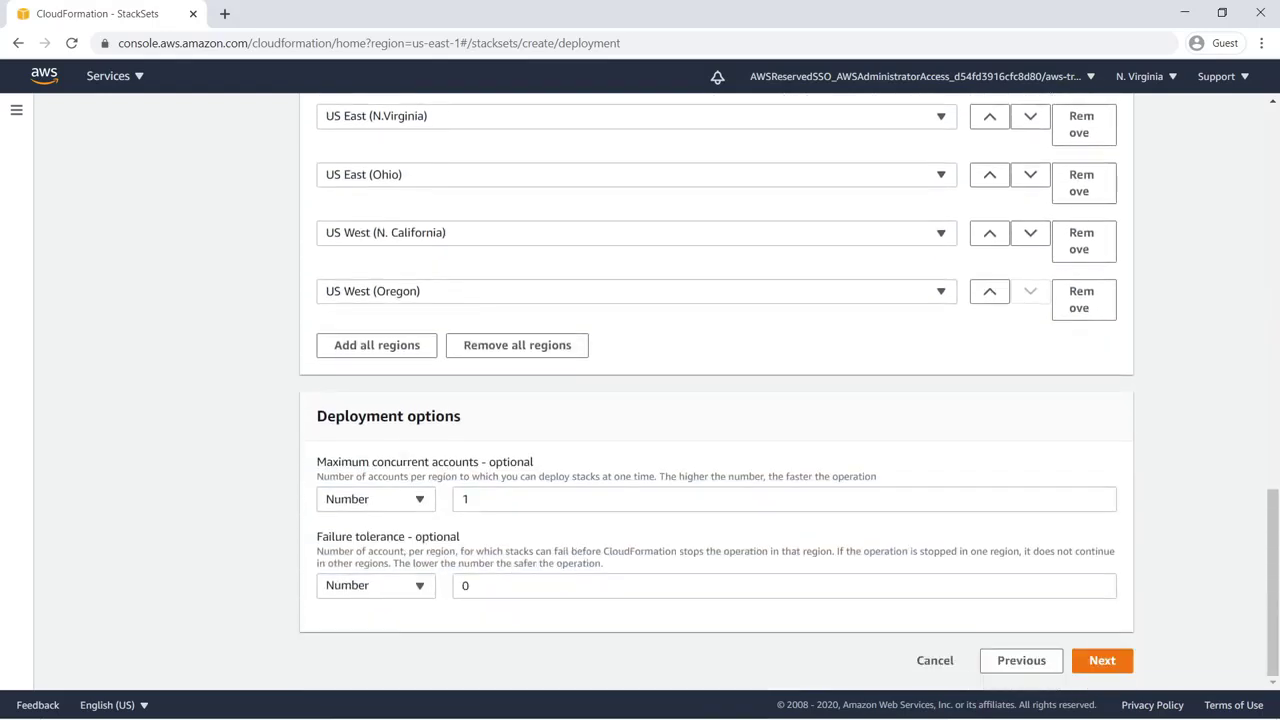
{"action": "left_click", "coordinate": [1128, 667]}
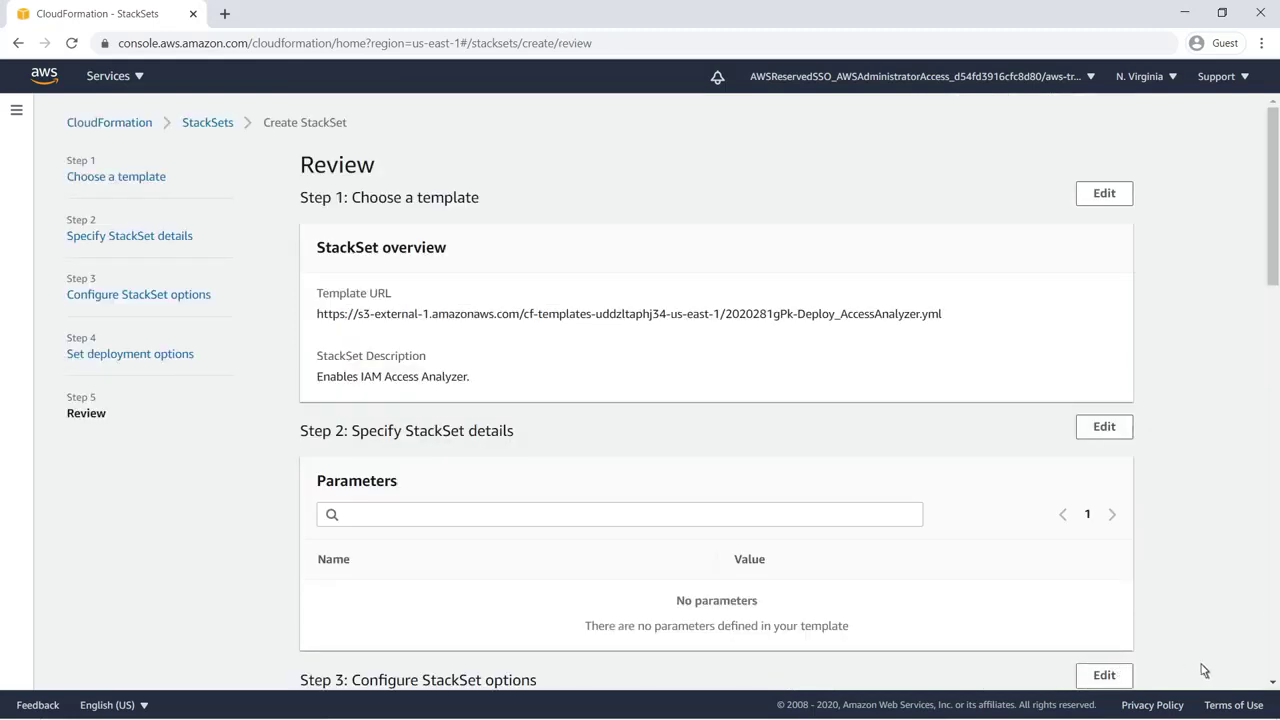
{"action": "scroll", "coordinate": [1256, 668], "scroll_direction": "down", "scroll_amount": 11}
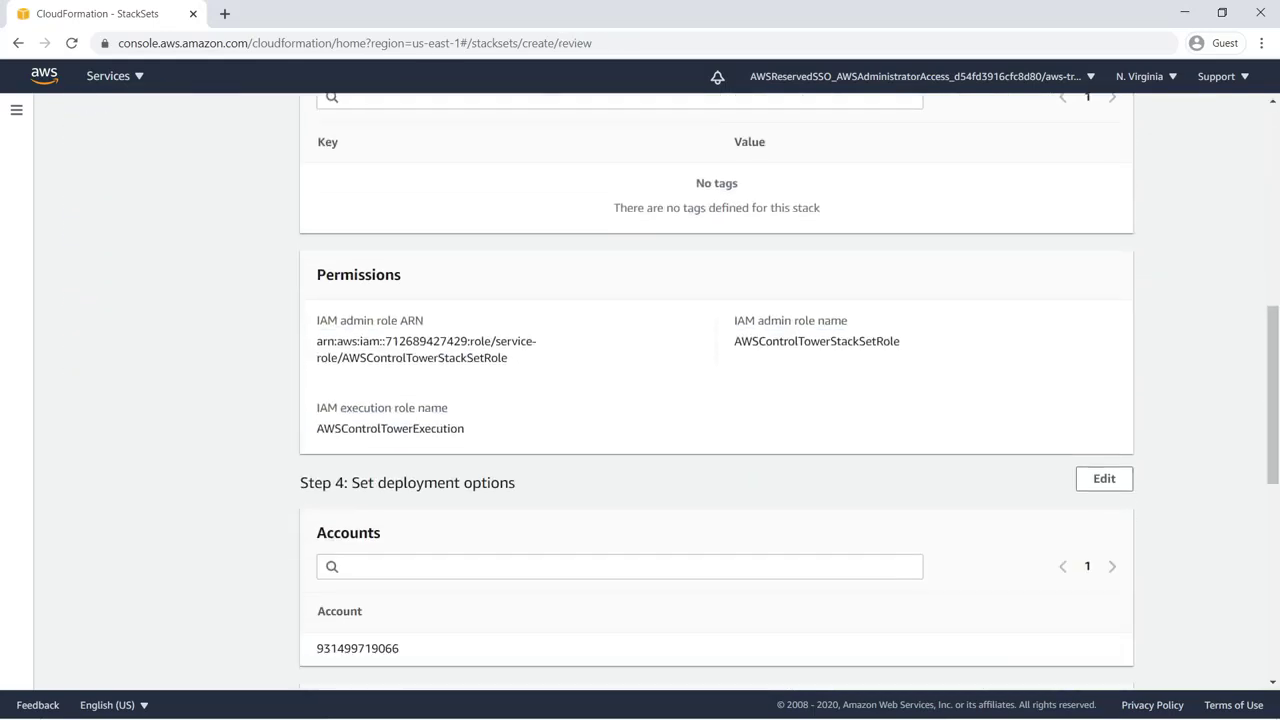
{"action": "scroll", "coordinate": [1272, 668], "scroll_direction": "down", "scroll_amount": 3}
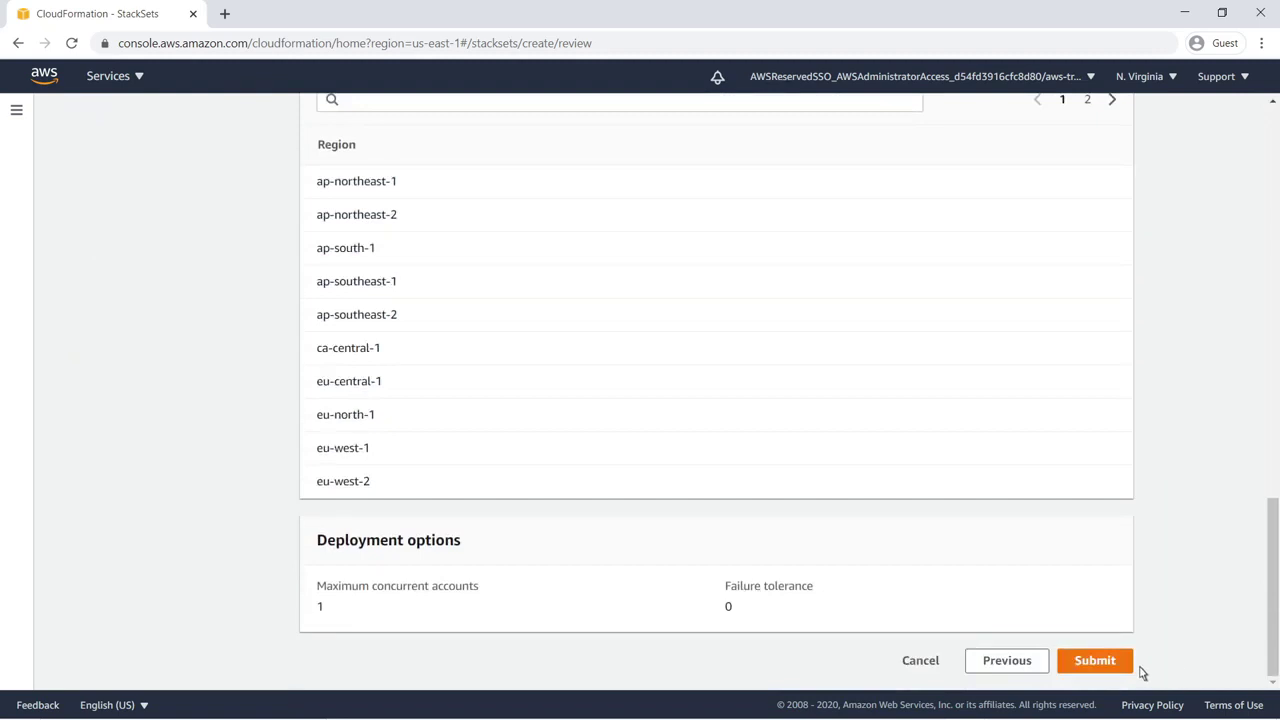
{"action": "left_click", "coordinate": [1096, 661]}
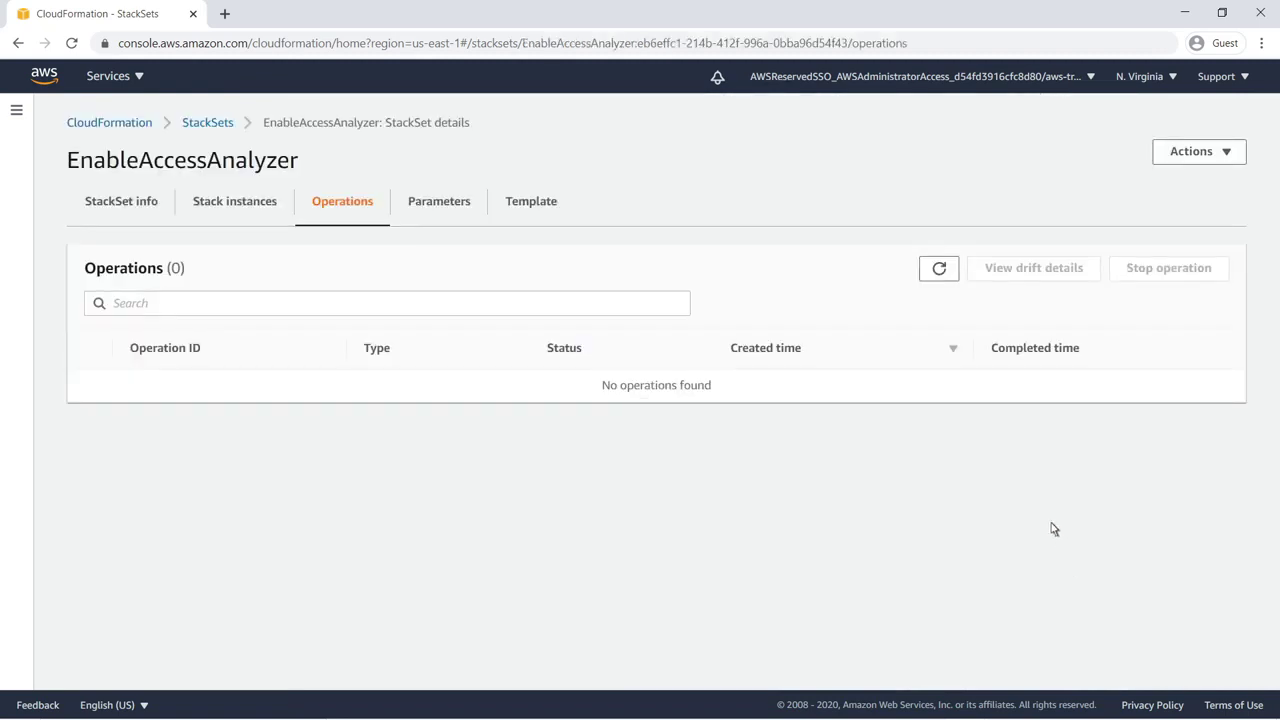
{"action": "left_click", "coordinate": [939, 270]}
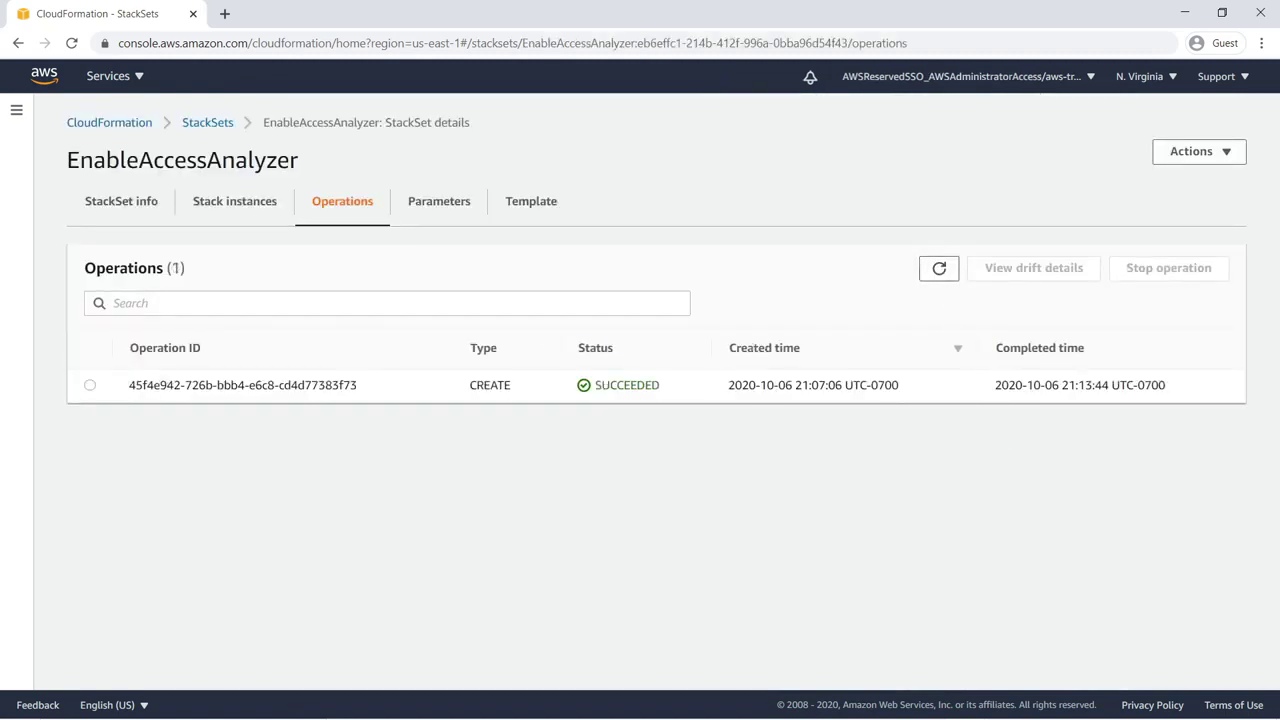
- Sign out of the current account and open the Audit account's management console with AWSAdministratorAccess
{"action": "left_click", "coordinate": [1092, 77]}
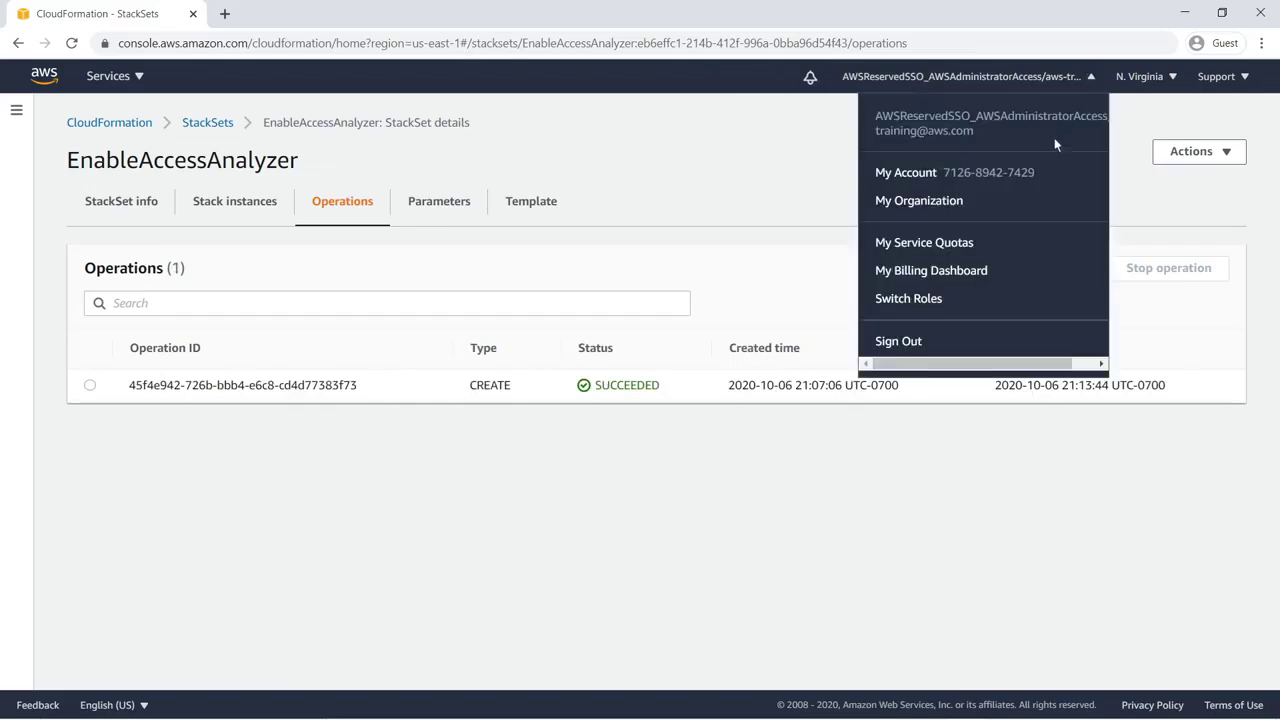
{"action": "left_click", "coordinate": [905, 342]}
{"action": "left_click", "coordinate": [348, 313]}
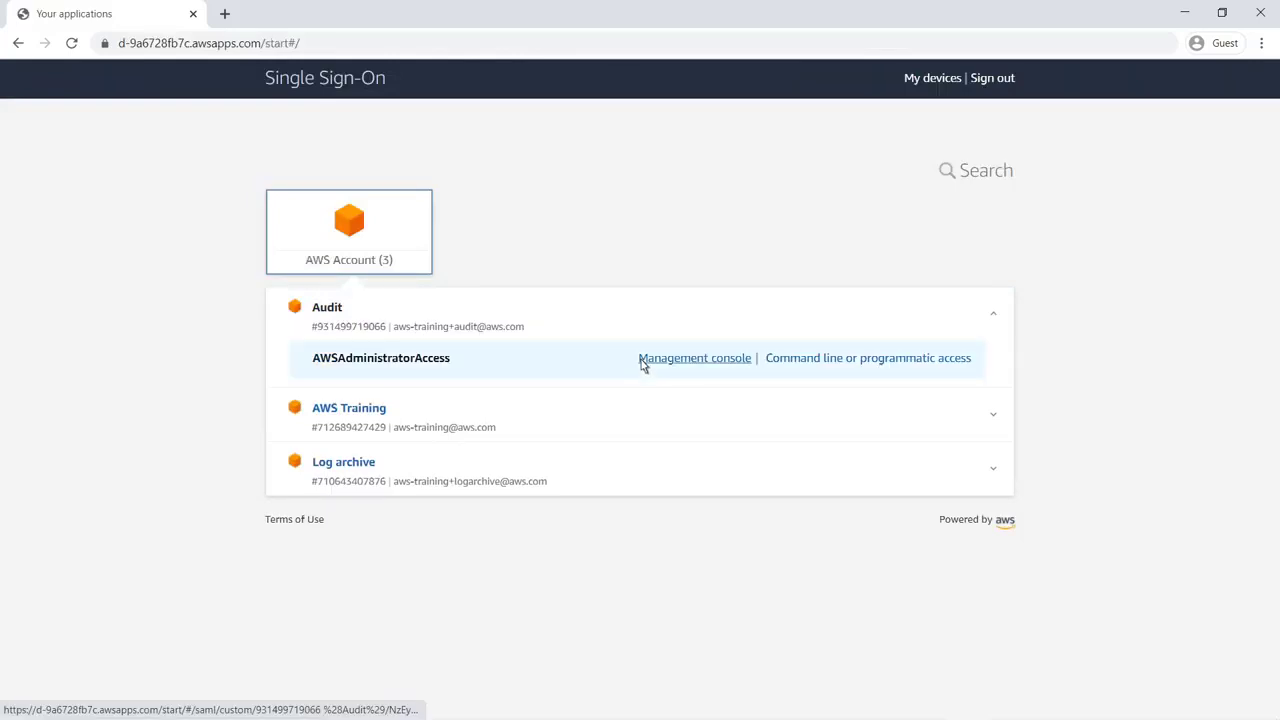
{"action": "left_click", "coordinate": [643, 359]}
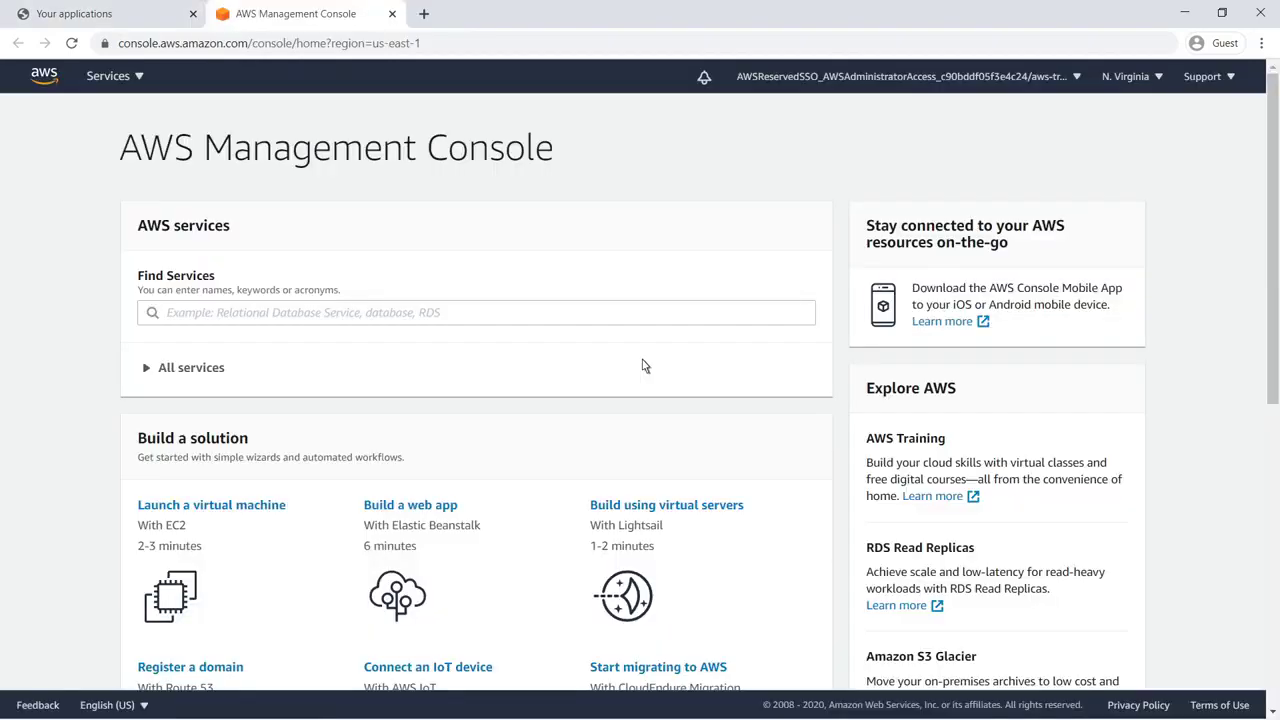
- Find the IAM service and open its Access Analyzer findings
{"action": "left_click", "coordinate": [176, 317]}
{"action": "type", "text": "IAM"}
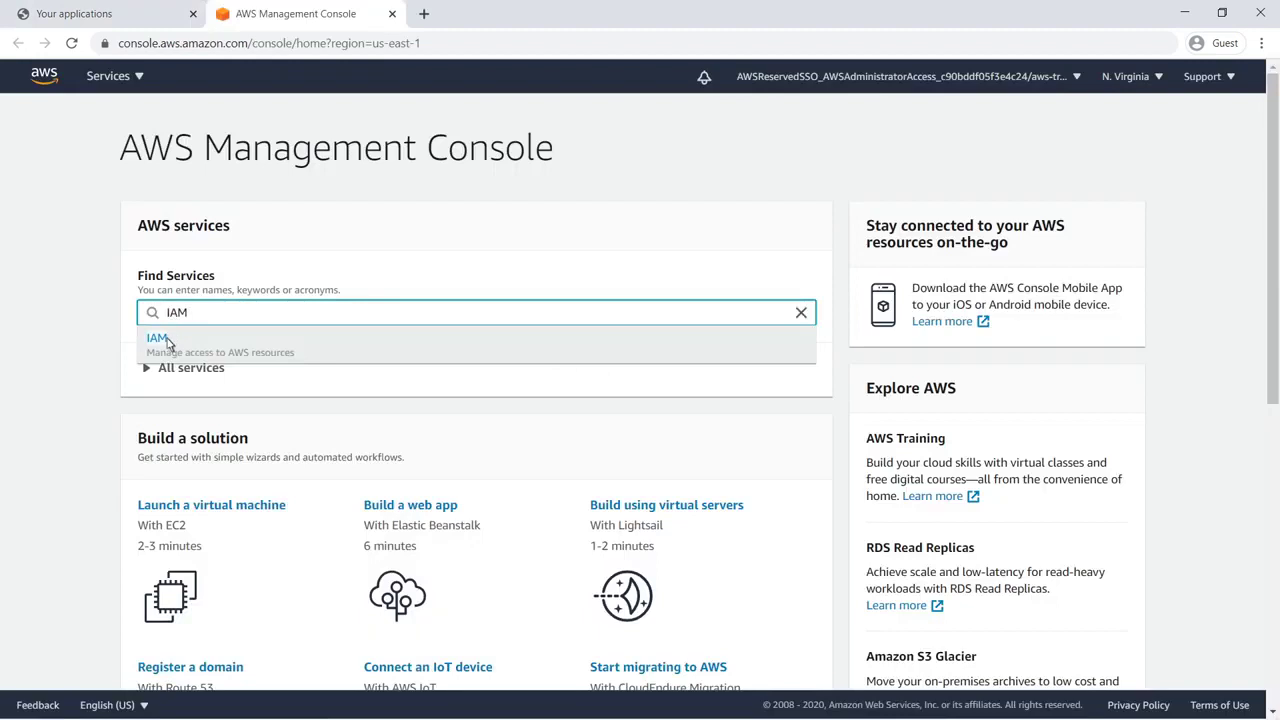
{"action": "left_click", "coordinate": [160, 342]}
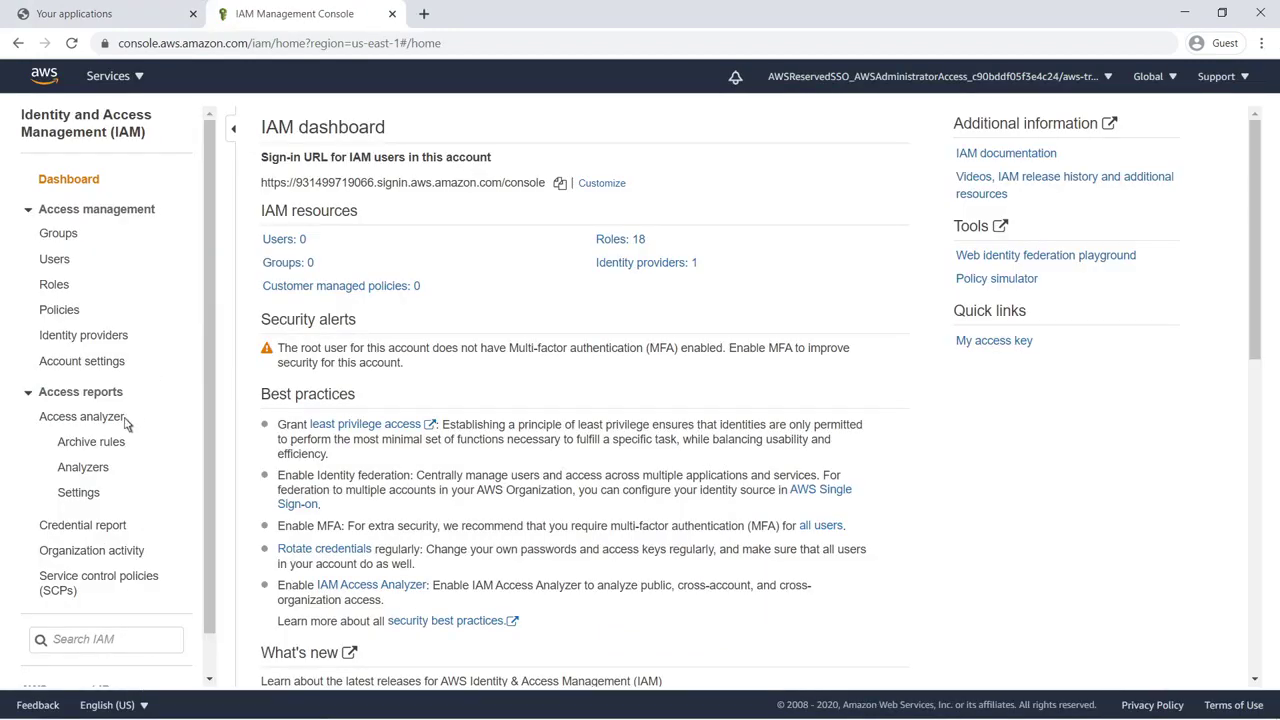
{"action": "left_click", "coordinate": [81, 416]}
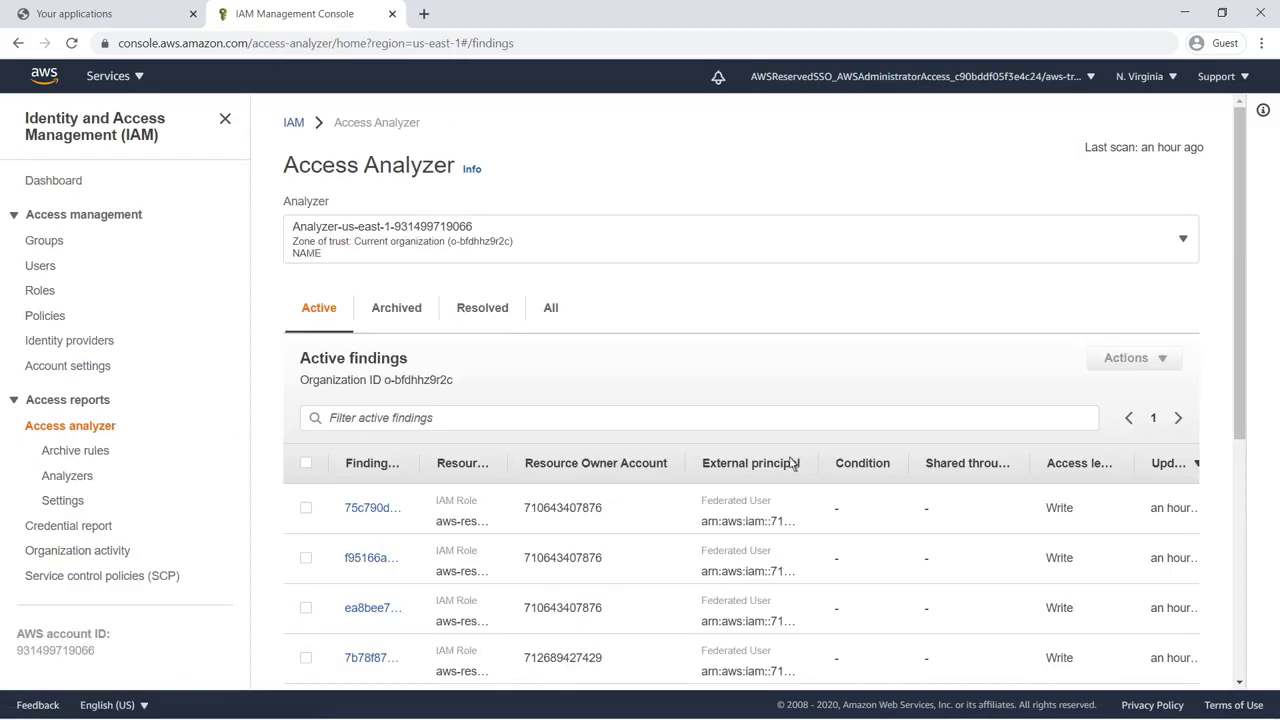
- Check the resource owner account of the first active finding and archive that finding from its details page
{"action": "scroll", "coordinate": [1238, 486], "scroll_direction": "down", "scroll_amount": 1}
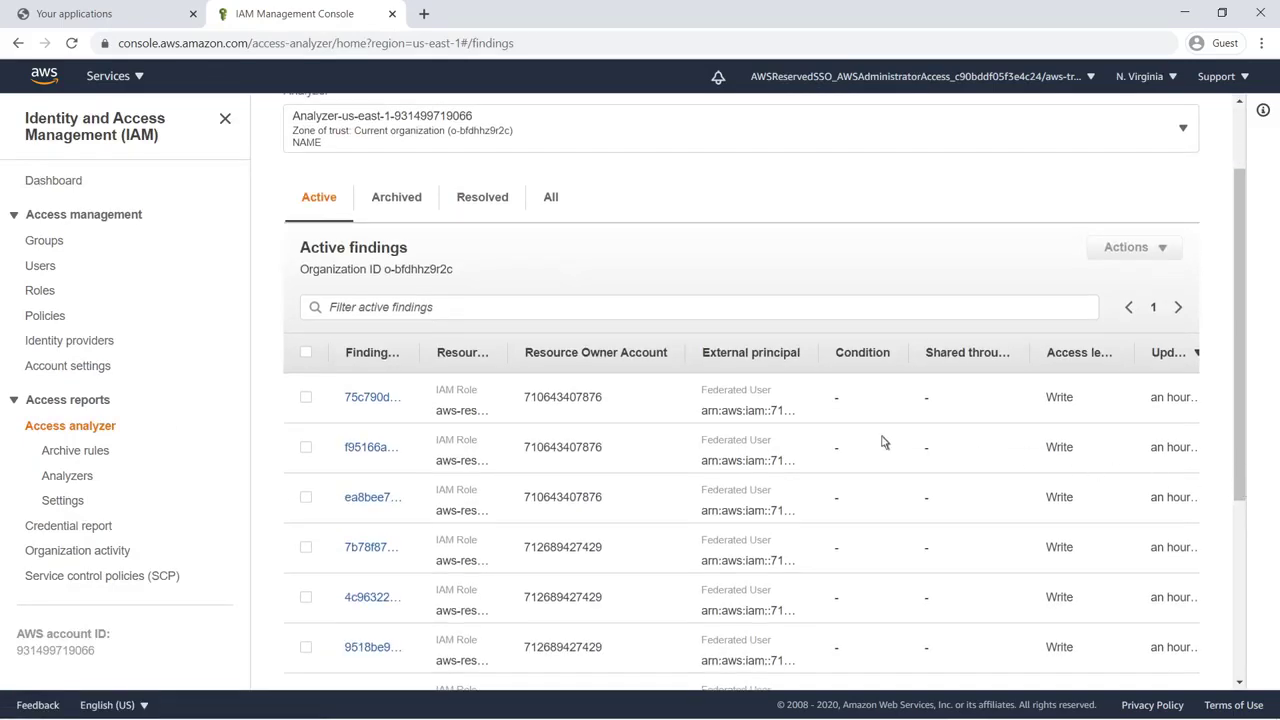
{"action": "double_click", "coordinate": [601, 403]}
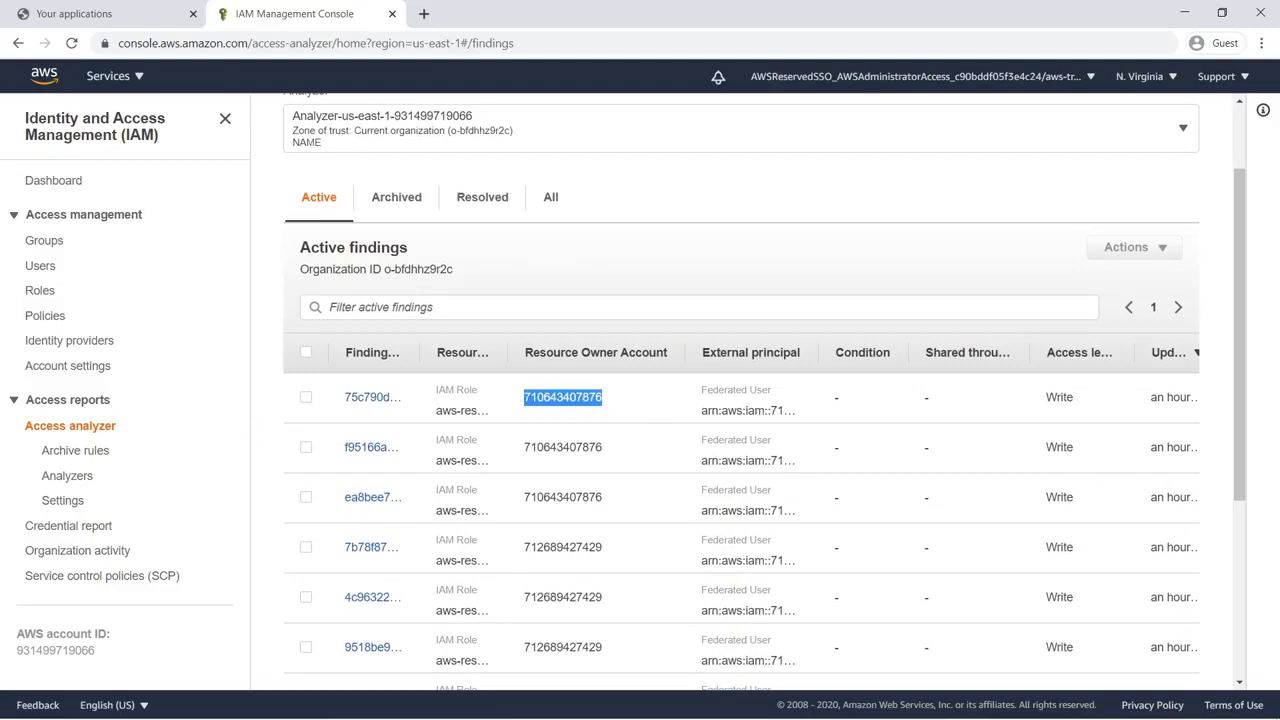
{"action": "left_click", "coordinate": [601, 403]}
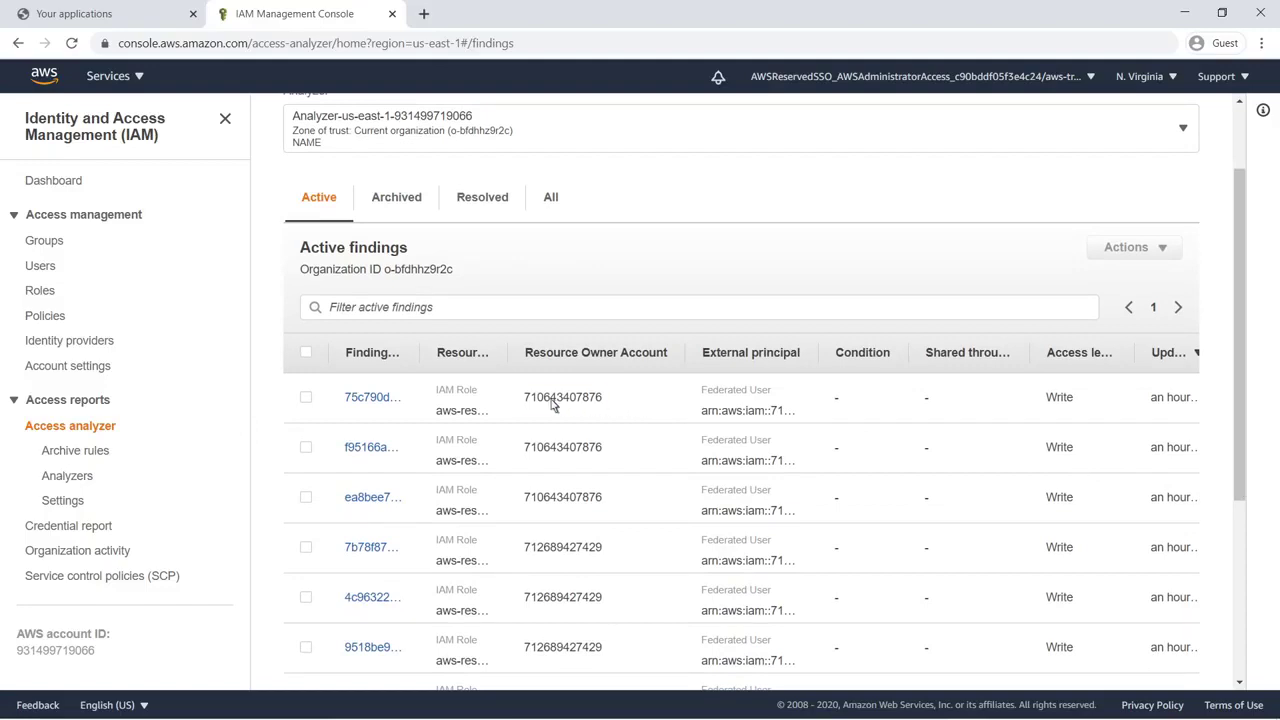
{"action": "left_click", "coordinate": [368, 397]}
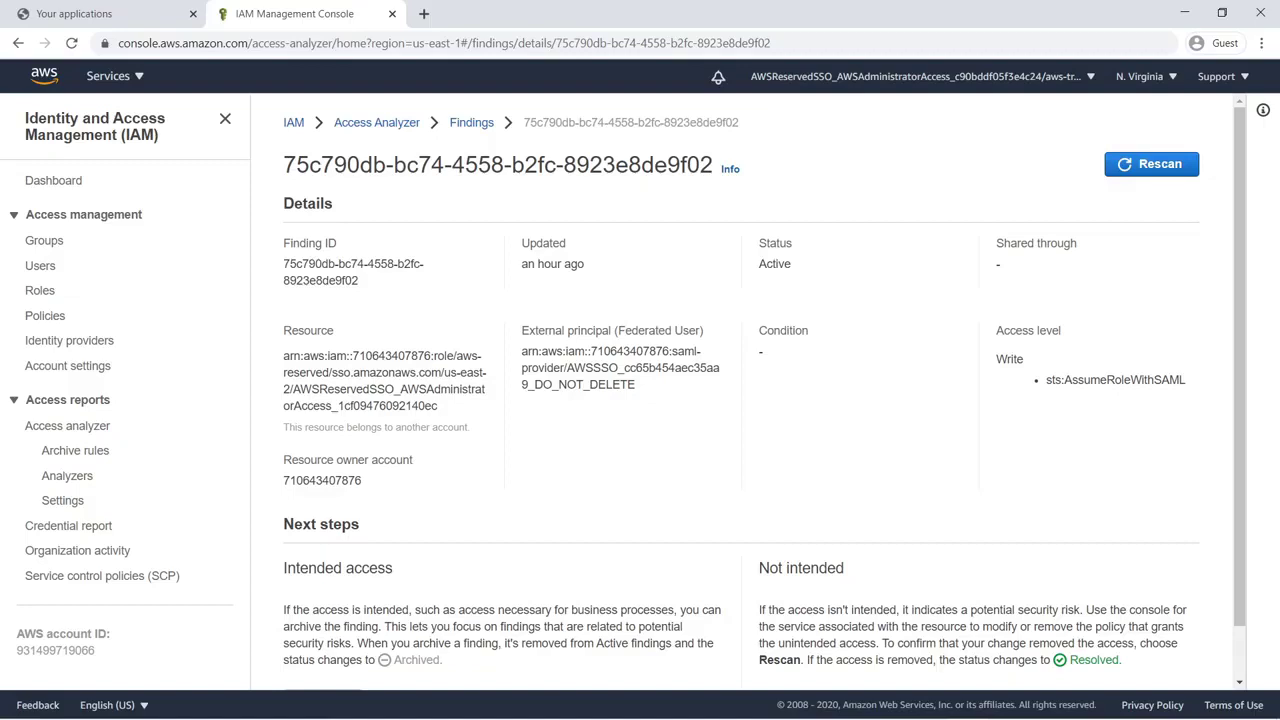
{"action": "left_click", "coordinate": [1238, 670]}
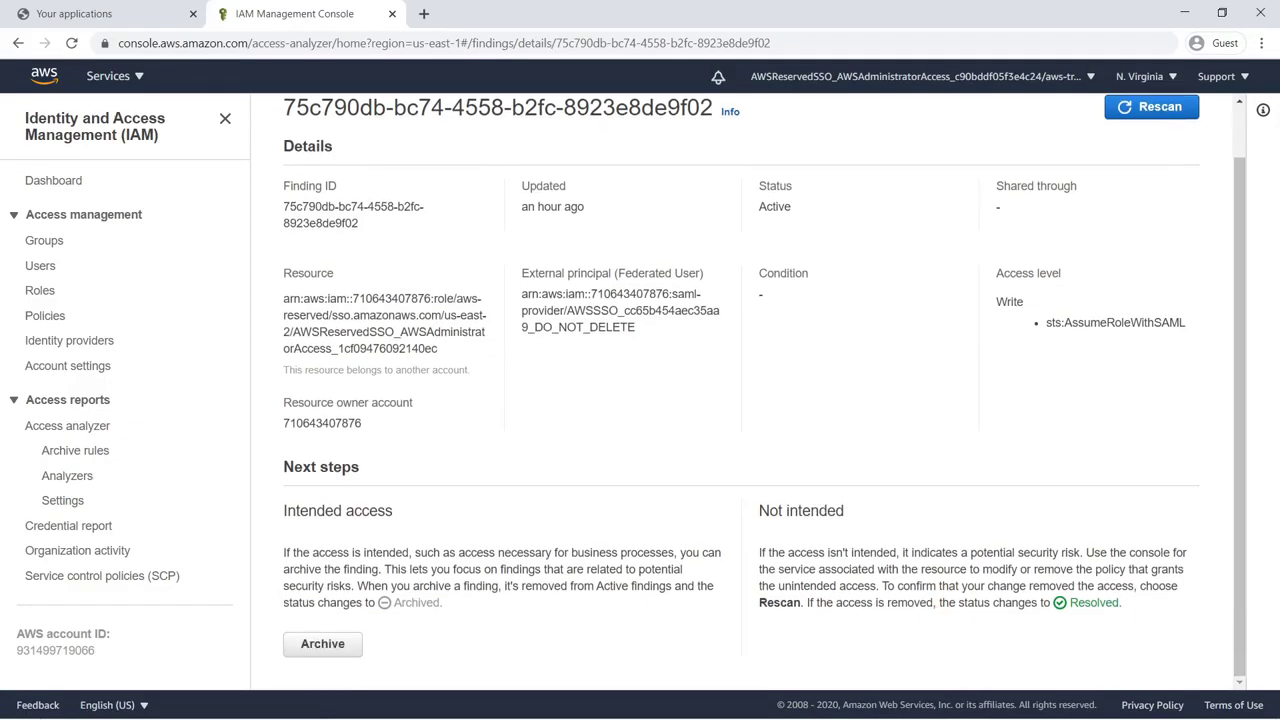
{"action": "left_click", "coordinate": [352, 648]}
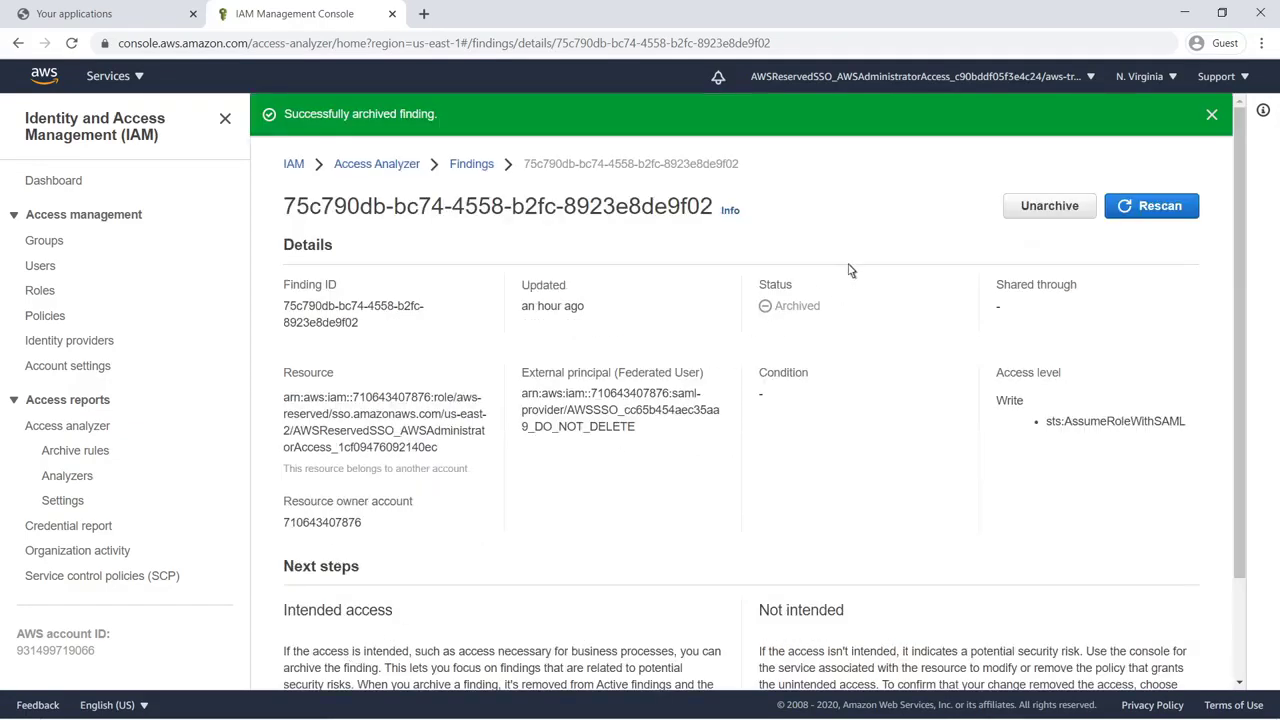
- Sign out of the Audit account and open the AWS Training account's management console with AWSAdministratorAccess
{"action": "left_click", "coordinate": [1092, 76]}
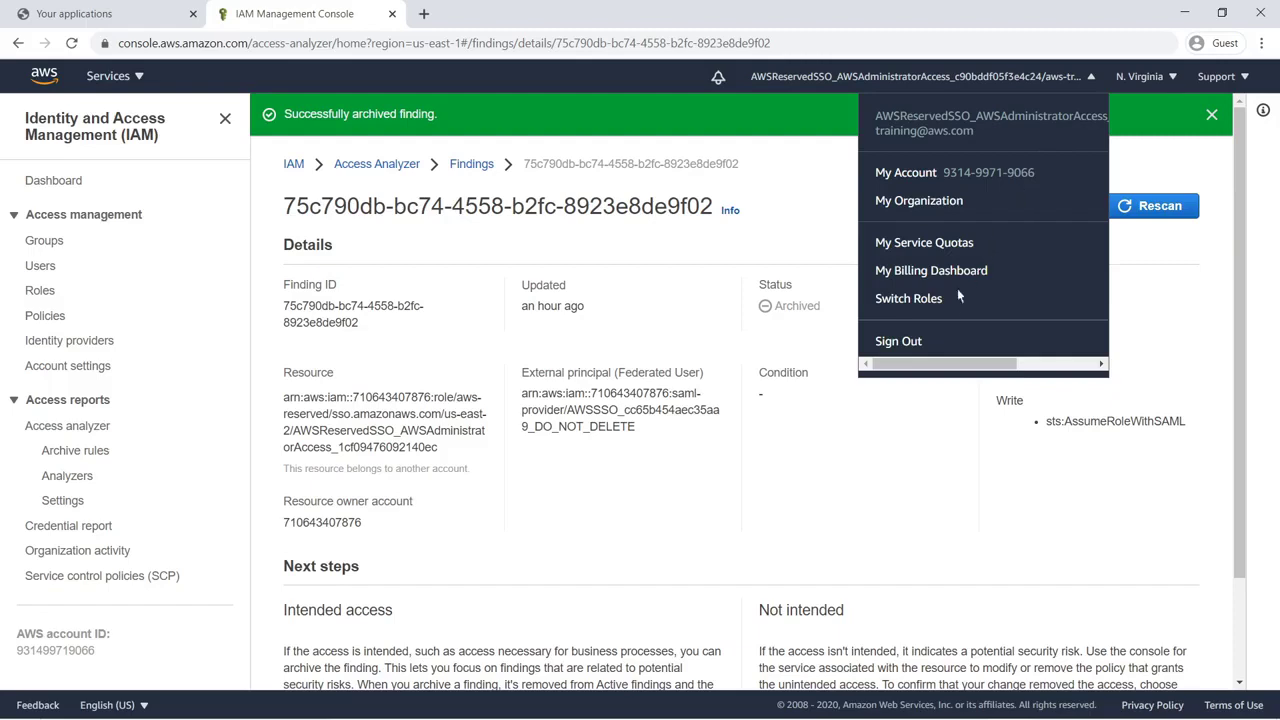
{"action": "left_click", "coordinate": [923, 341]}
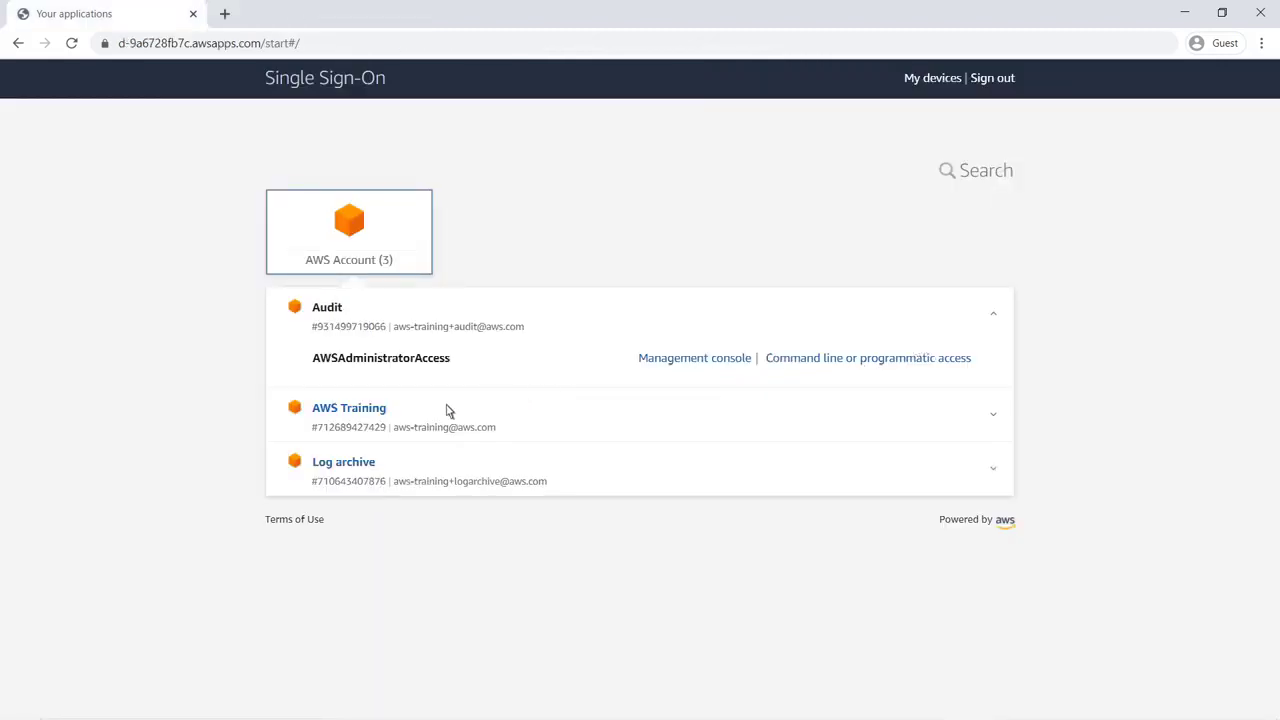
{"action": "left_click", "coordinate": [386, 412]}
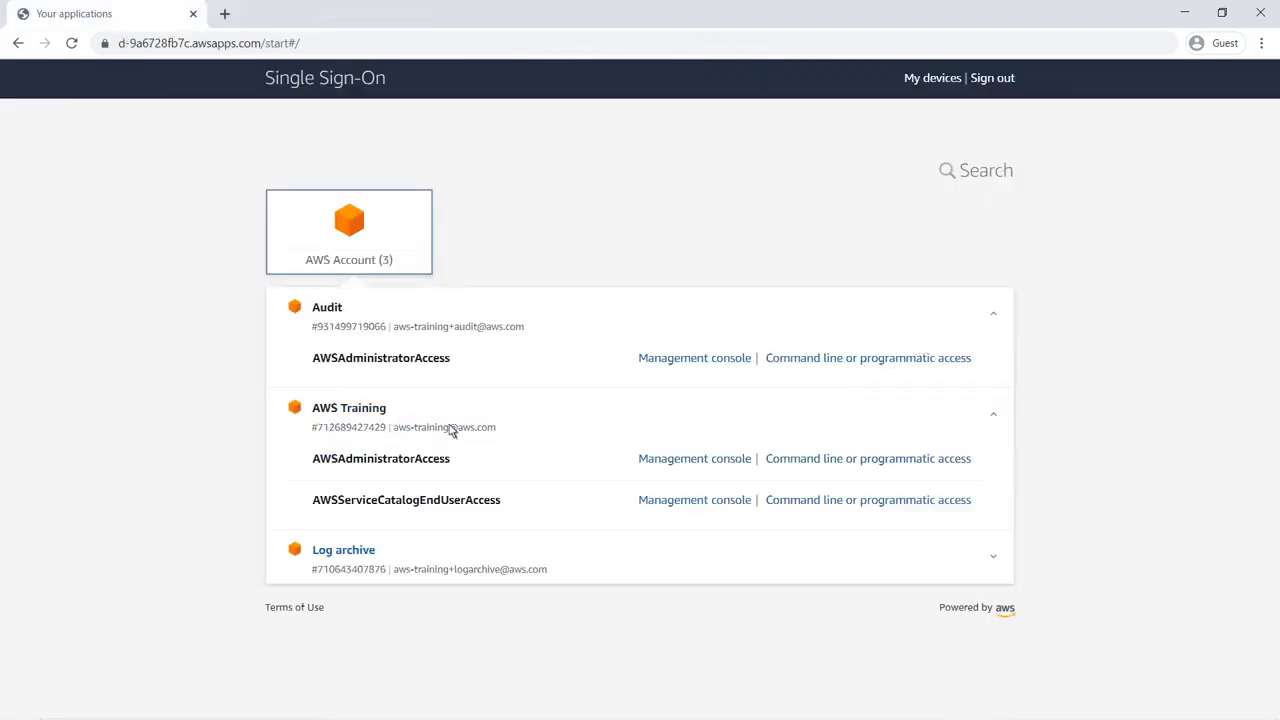
{"action": "left_click", "coordinate": [645, 462]}
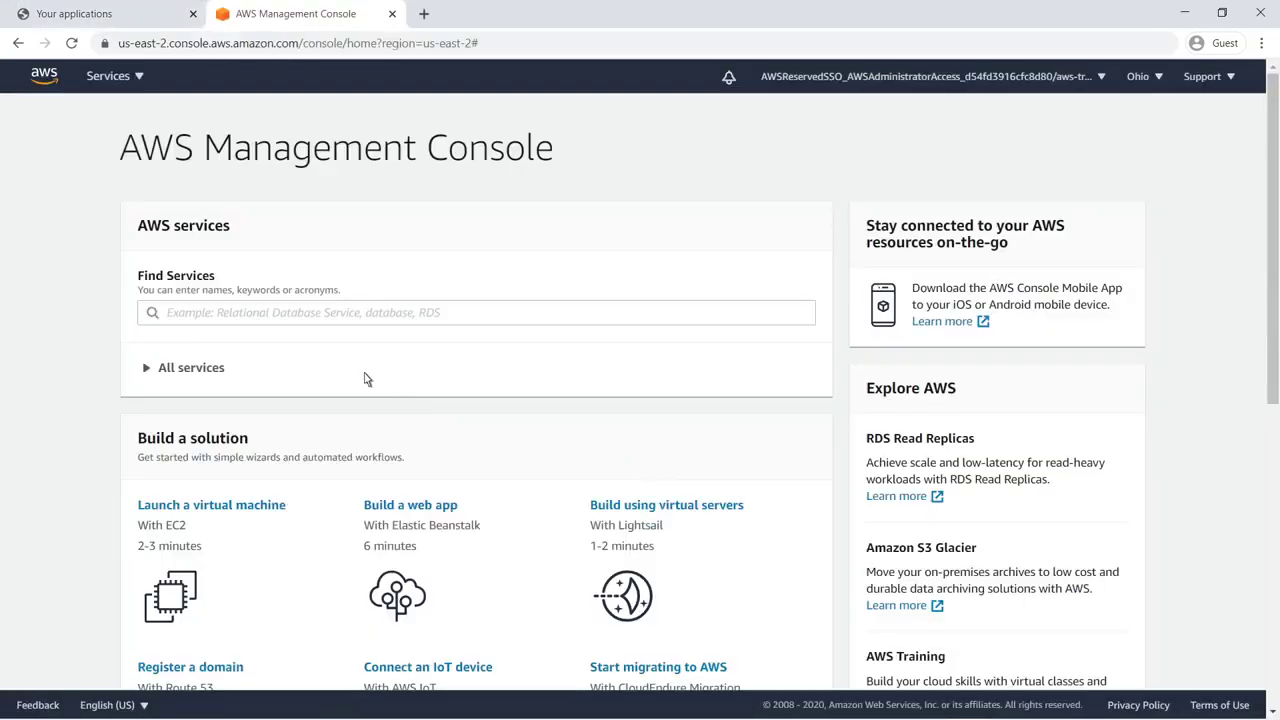
- Find and open the CloudFormation service in the Ohio region
{"action": "left_click", "coordinate": [178, 318]}
{"action": "type", "text": "CloudFormation"}
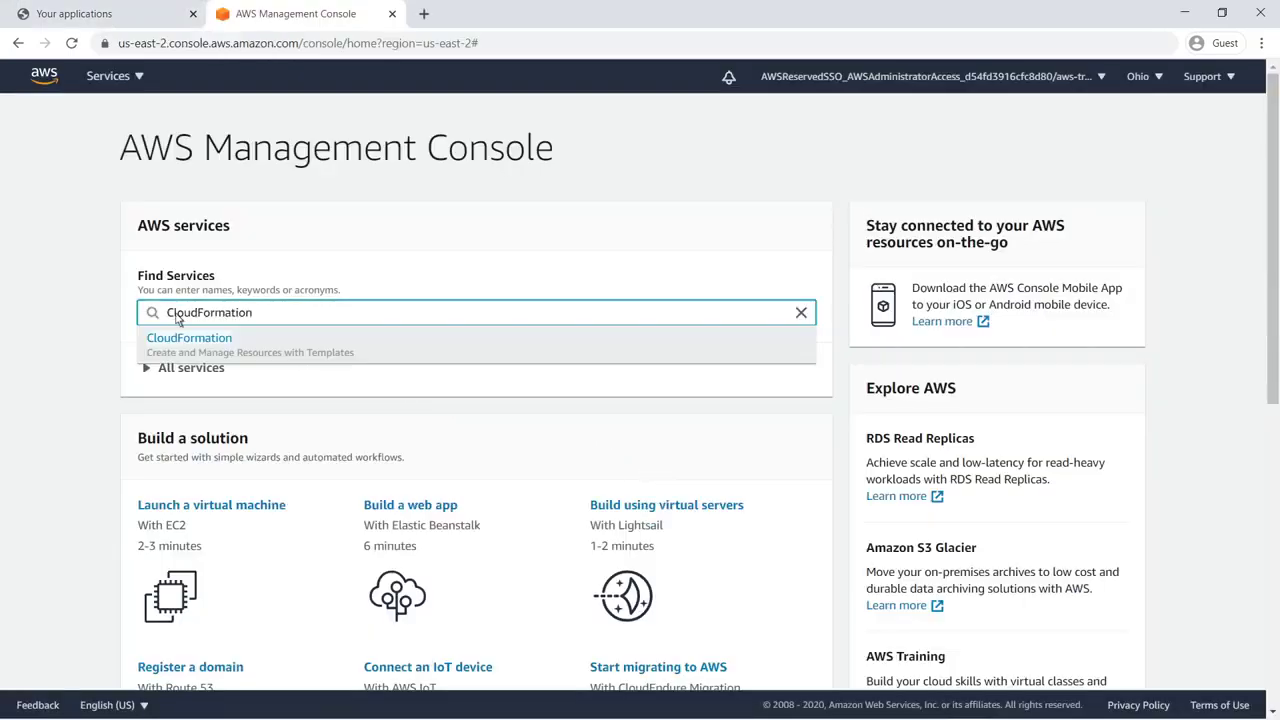
{"action": "left_click", "coordinate": [234, 345]}
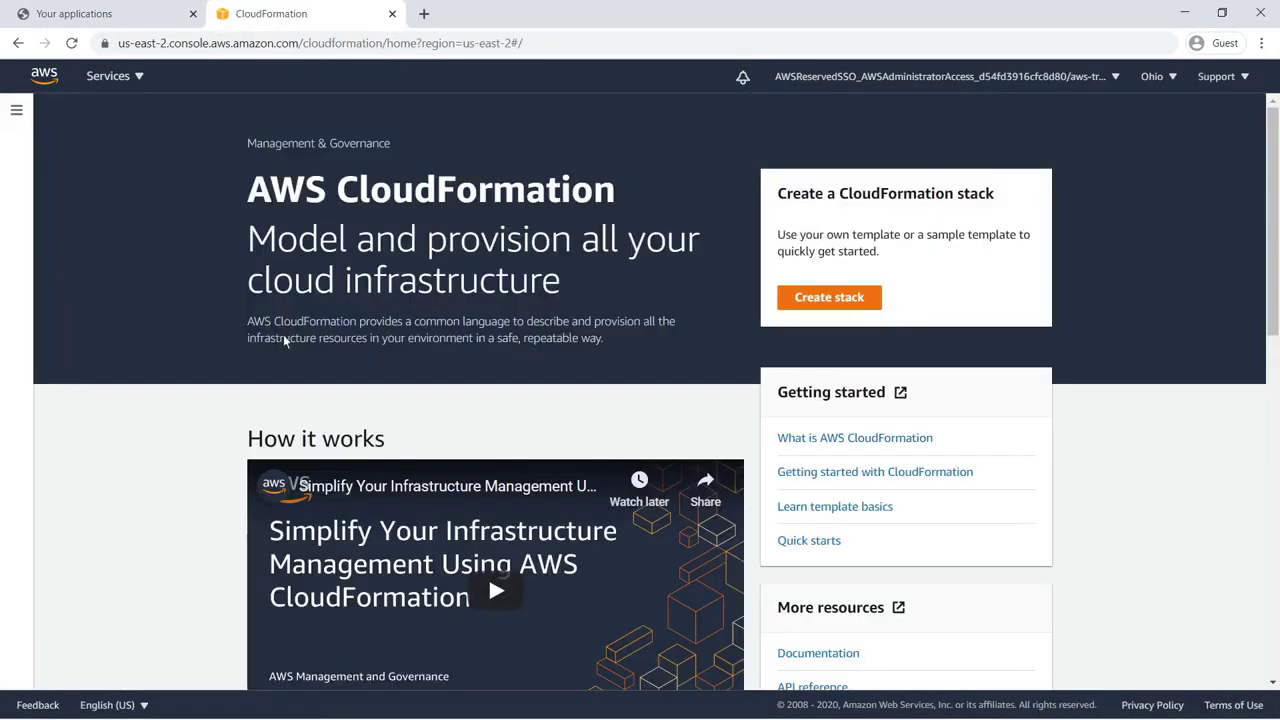
- Start a new stack from the uploaded template file Deploy_EnableGuardDuty.yml and continue to the stack details
{"action": "left_click", "coordinate": [800, 297]}
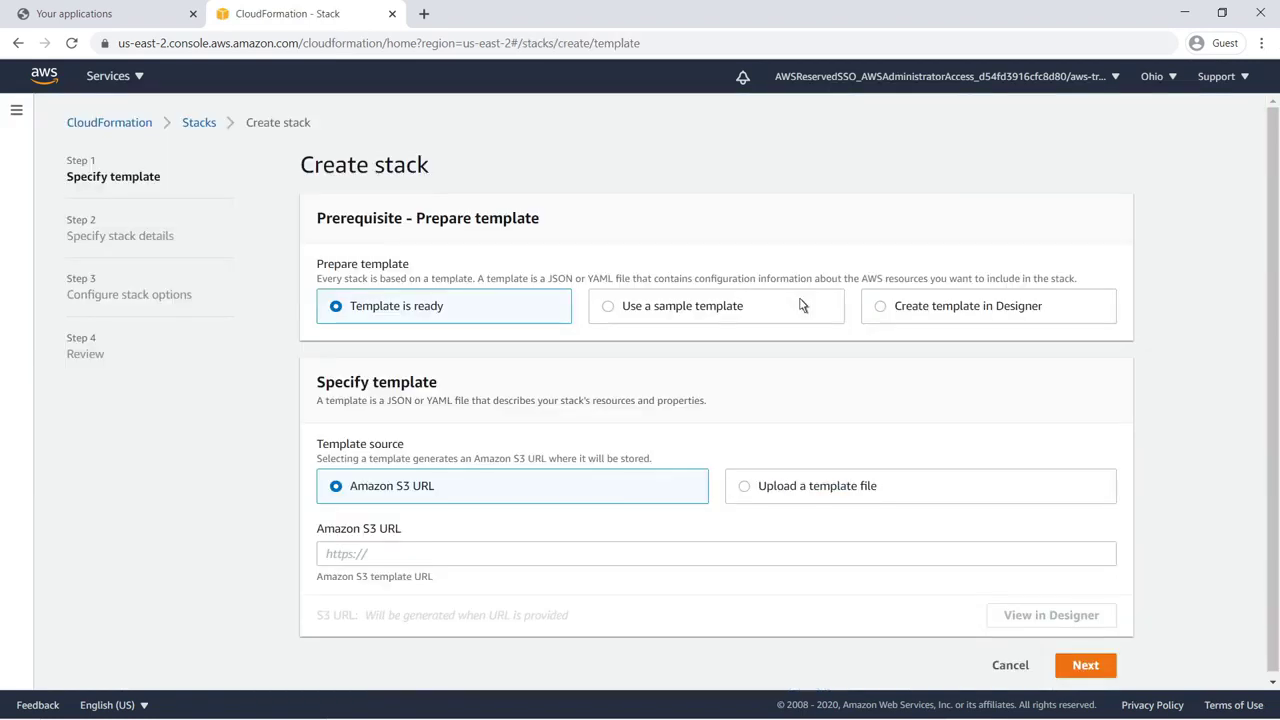
{"action": "left_click", "coordinate": [748, 486]}
{"action": "left_click", "coordinate": [420, 557]}
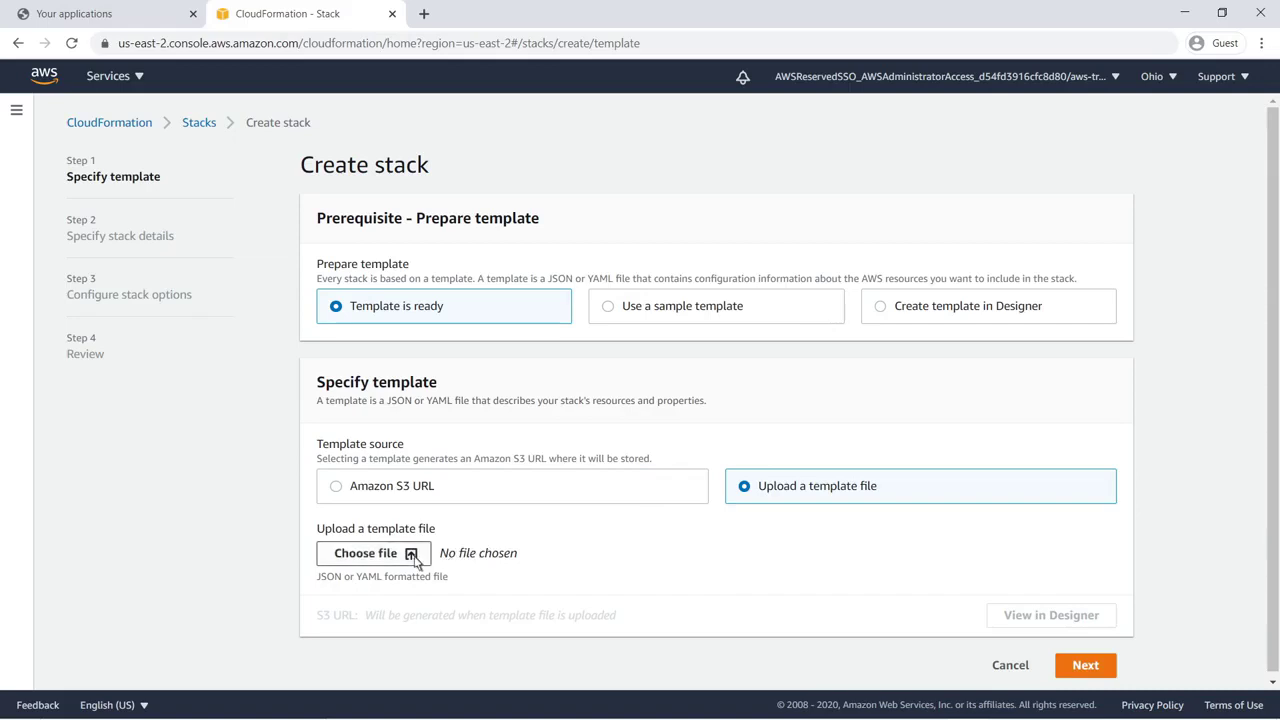
{"action": "double_click", "coordinate": [430, 147]}
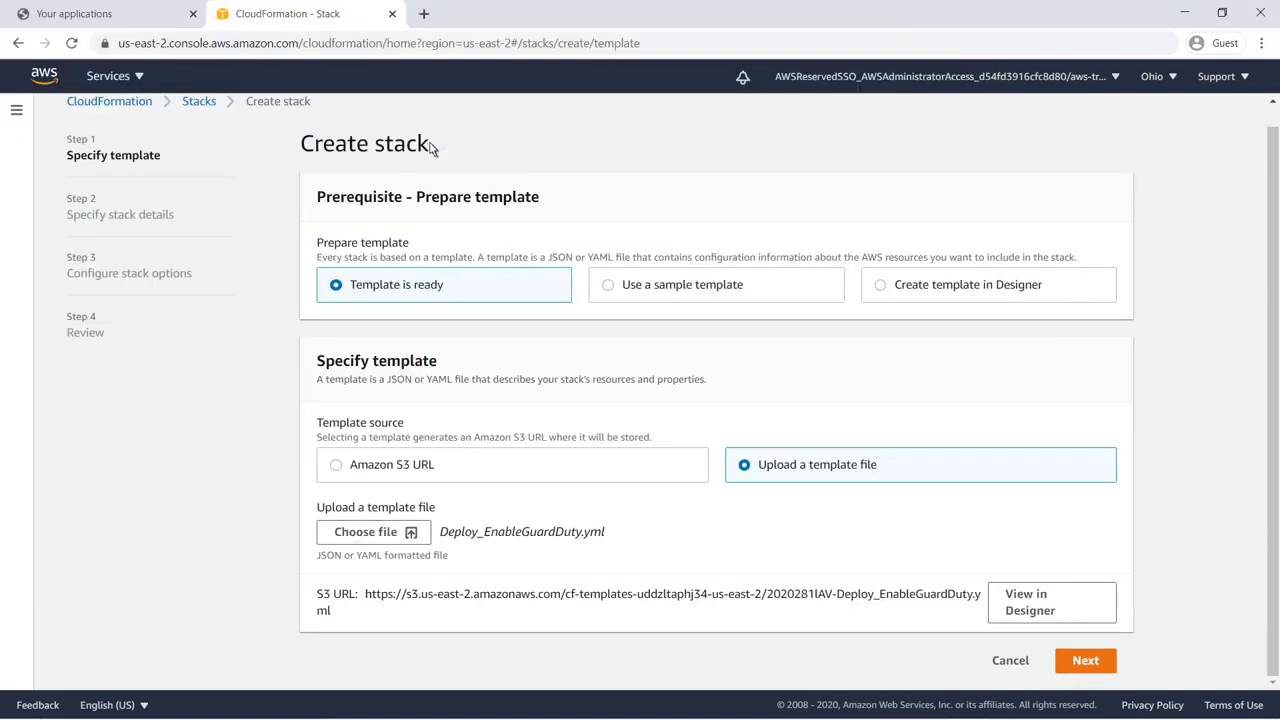
{"action": "left_click", "coordinate": [1098, 667]}
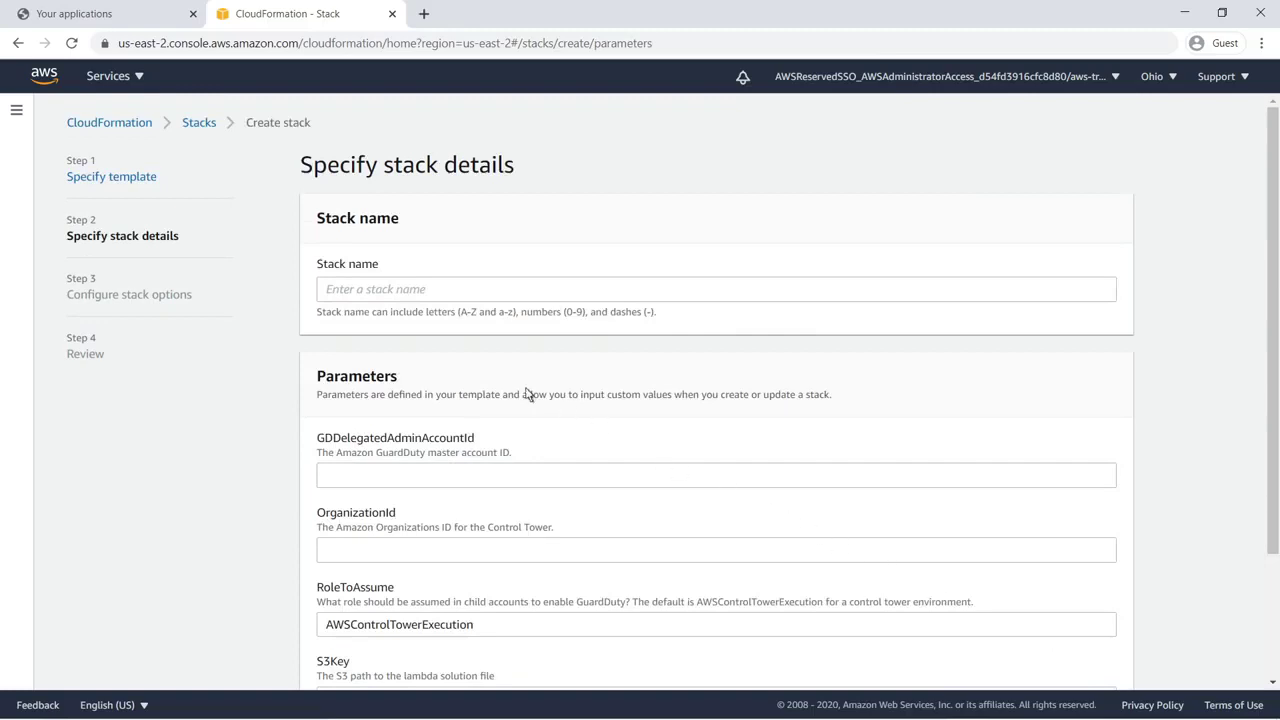
- Name the stack EnableGuardDuty
{"action": "left_click", "coordinate": [330, 295]}
{"action": "type", "text": "EnableGuardDuty"}
{"action": "left_click", "coordinate": [381, 318]}
- Enter the GuardDuty delegated administrator's account number and the organization ID, keep the other parameters and continue to the stack options
{"action": "scroll", "coordinate": [1270, 674], "scroll_direction": "down", "scroll_amount": 2}
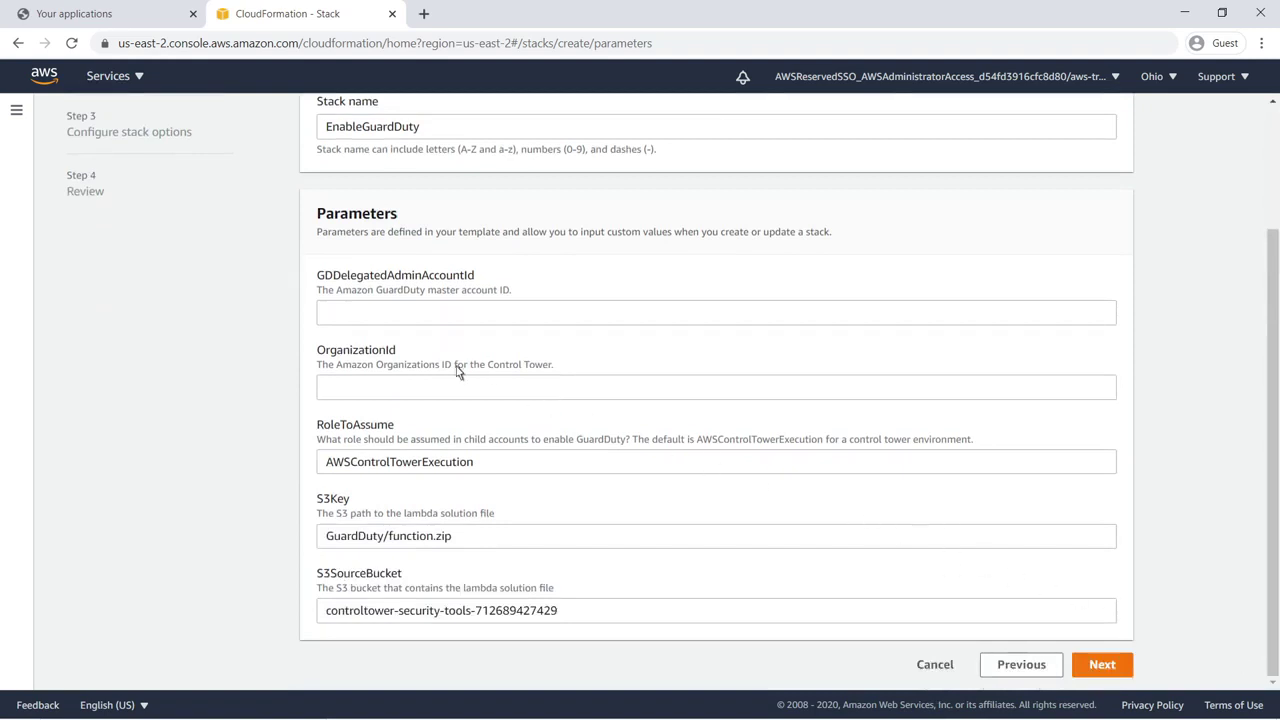
{"action": "left_click", "coordinate": [327, 316]}
{"action": "type", "text": "931499719066"}
{"action": "left_click", "coordinate": [330, 395]}
{"action": "type", "text": "o-bfdhhz9r2c"}
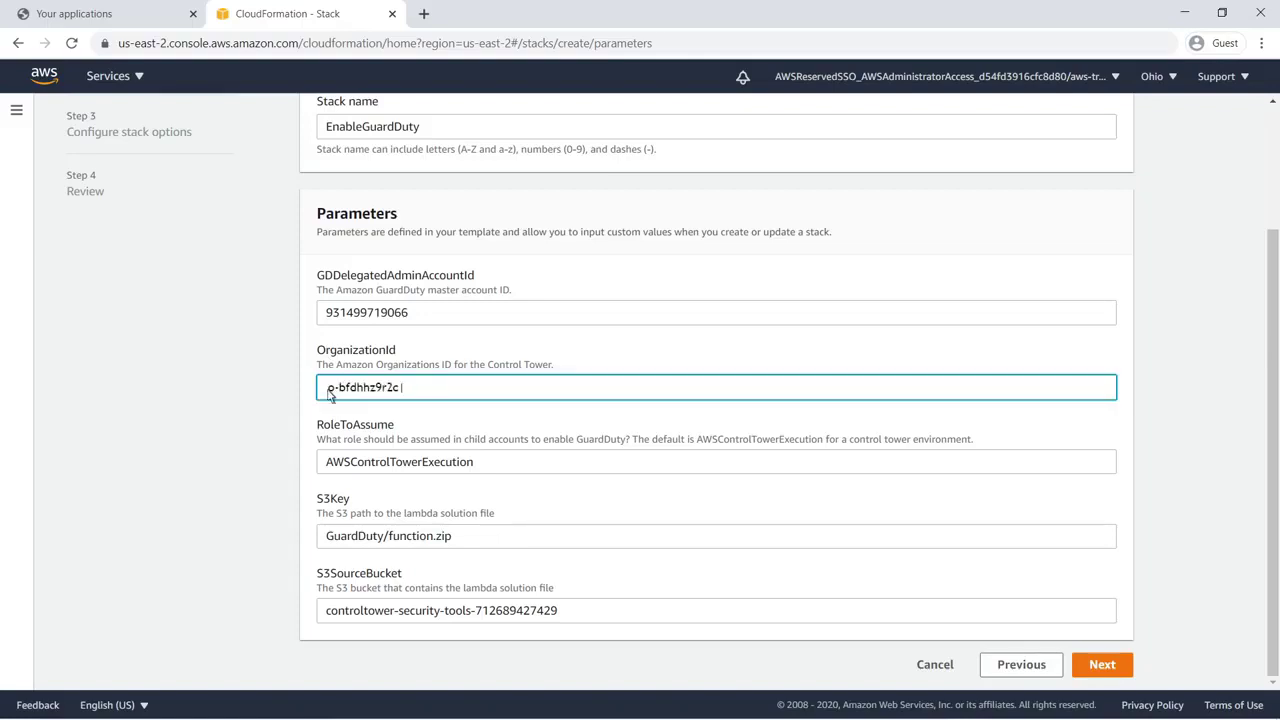
{"action": "left_click", "coordinate": [440, 437]}
{"action": "left_click", "coordinate": [1089, 674]}
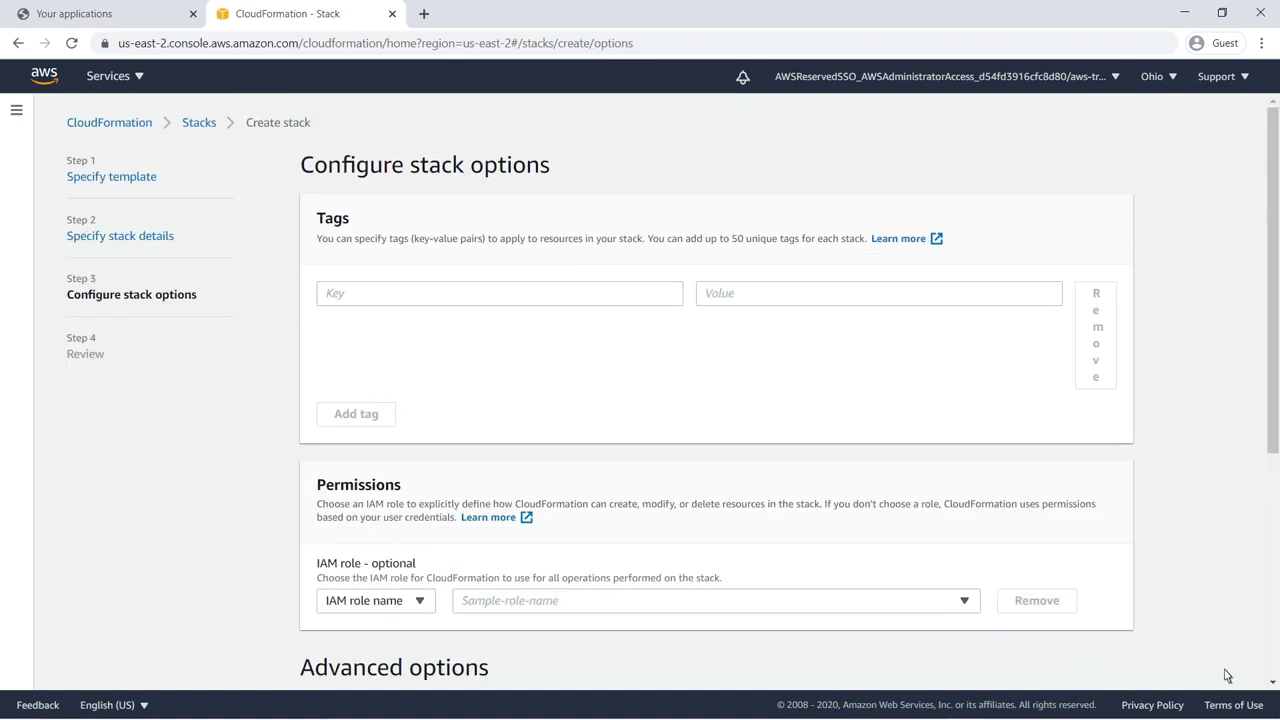
- Keep the default stack options, acknowledge that CloudFormation might create IAM resources and create the EnableGuardDuty stack
{"action": "scroll", "coordinate": [1272, 677], "scroll_direction": "down", "scroll_amount": 1}
{"action": "scroll", "coordinate": [1272, 677], "scroll_direction": "down", "scroll_amount": 5}
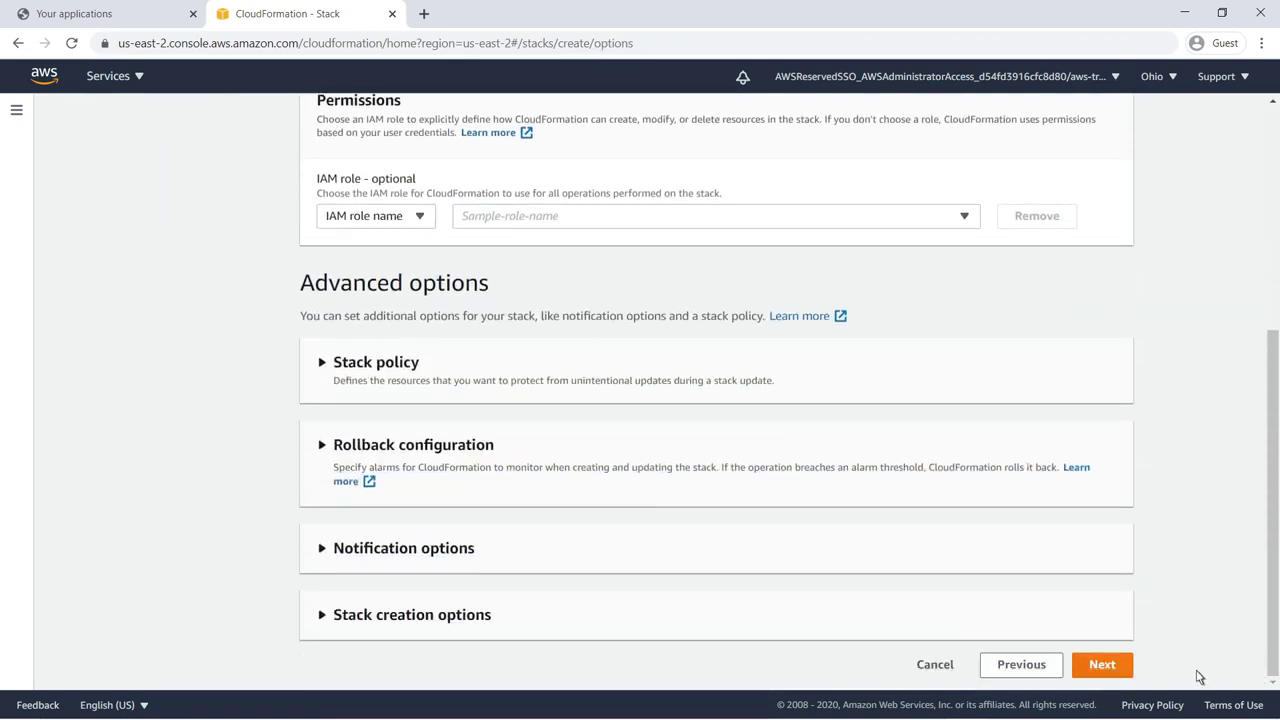
{"action": "left_click", "coordinate": [1117, 676]}
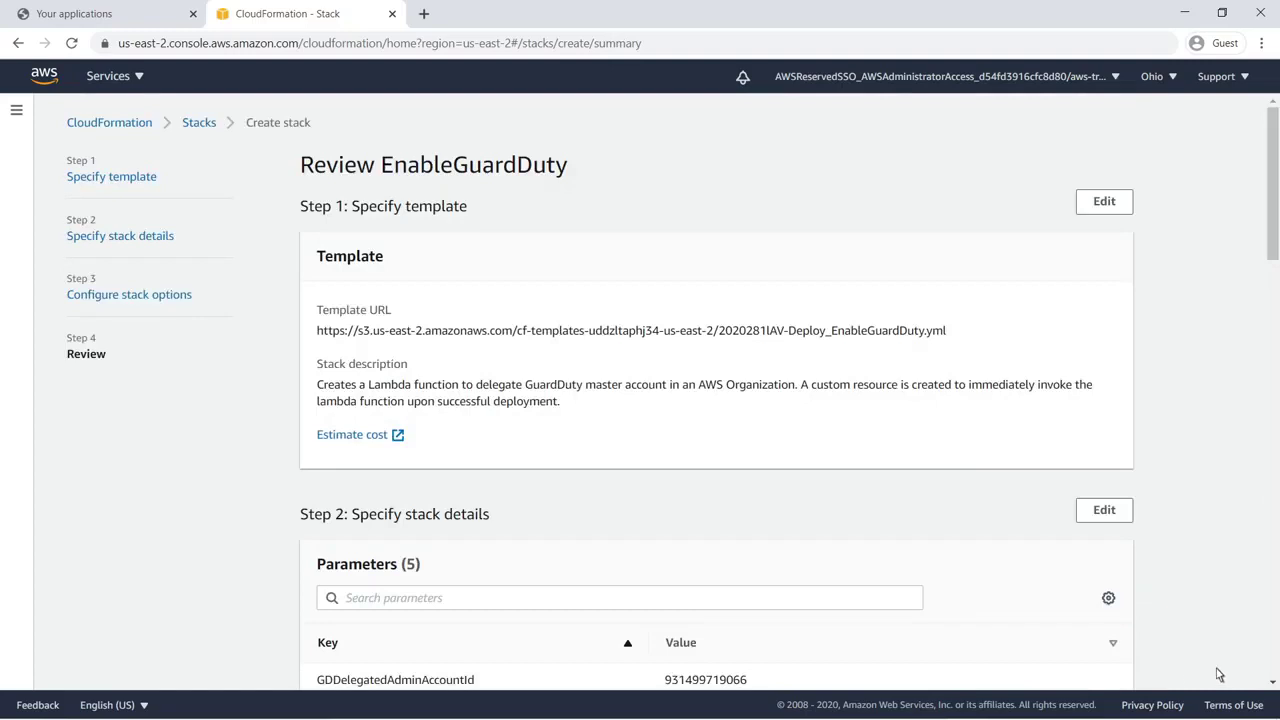
{"action": "scroll", "coordinate": [1273, 672], "scroll_direction": "down", "scroll_amount": 15}
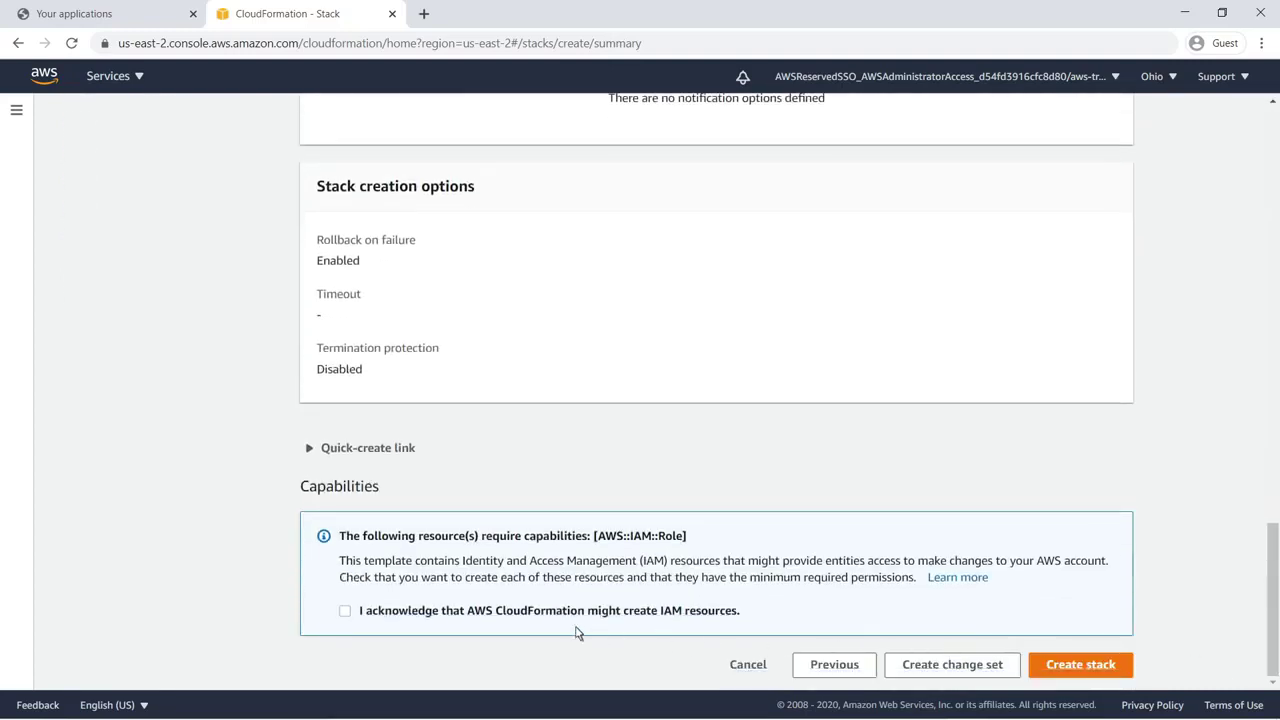
{"action": "left_click", "coordinate": [345, 611]}
{"action": "left_click", "coordinate": [1080, 665]}
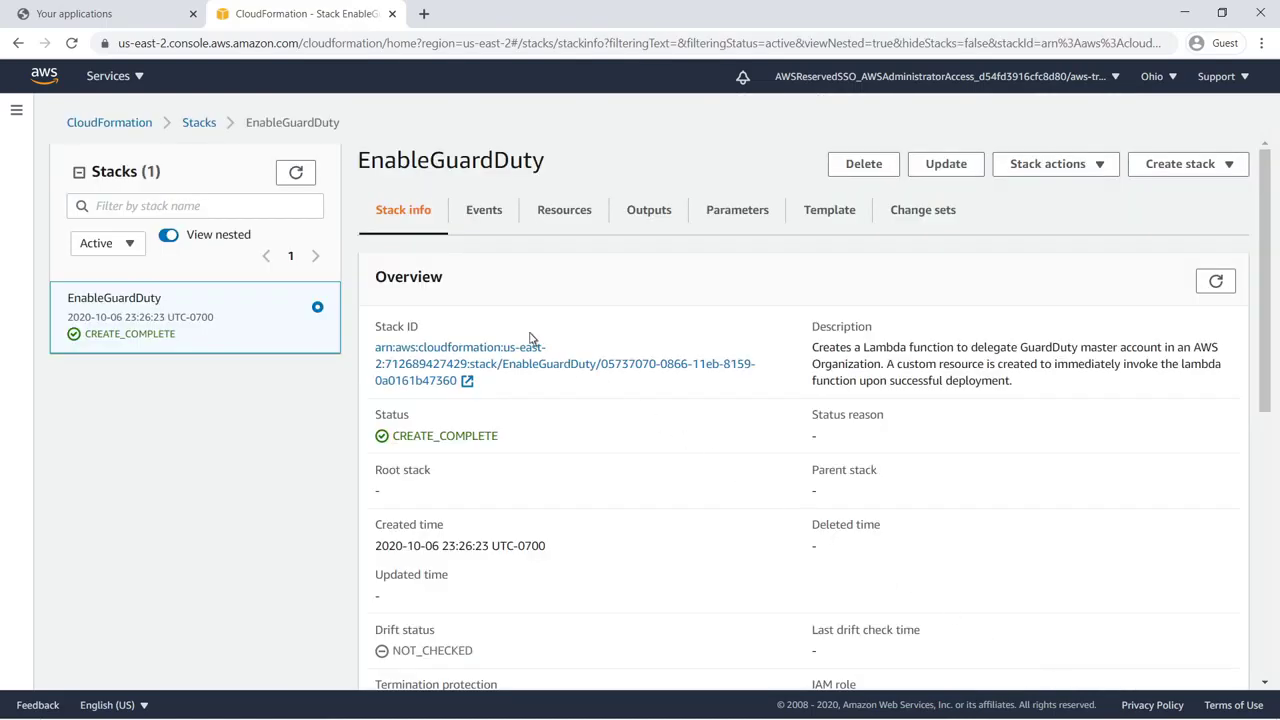
- Open GuardDuty and check the delegated administrator in its settings
{"action": "left_click", "coordinate": [138, 78]}
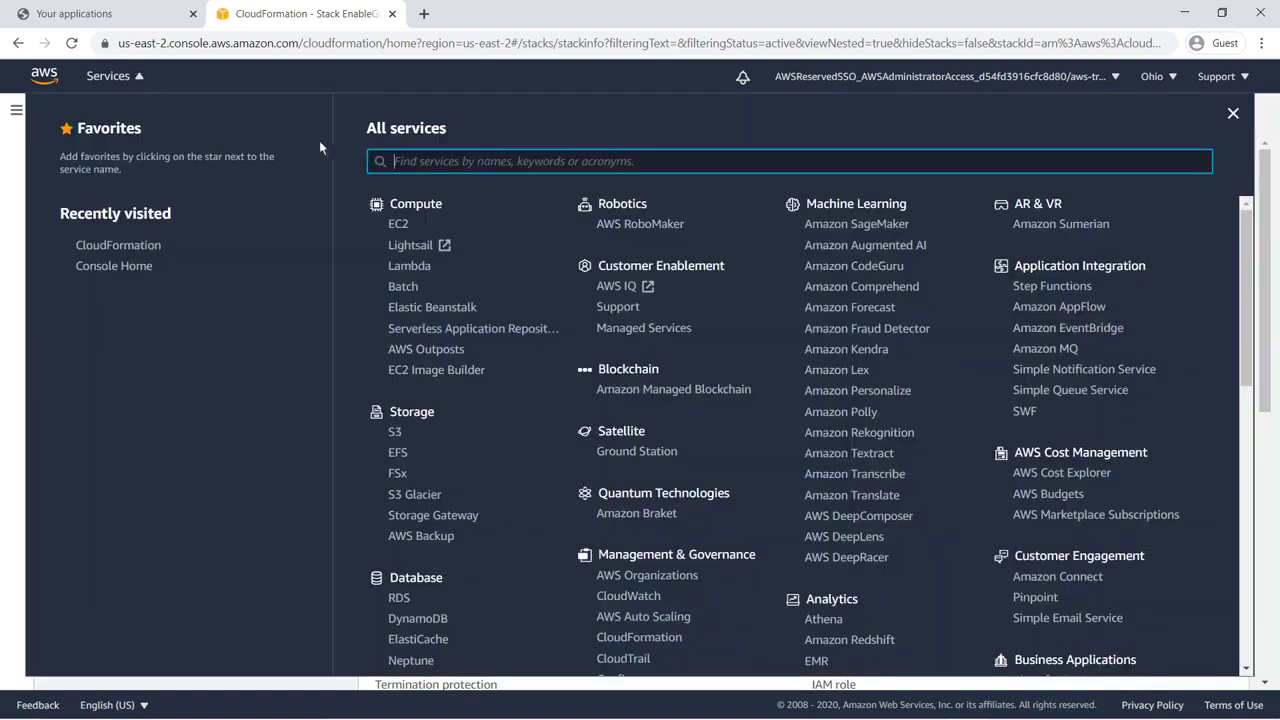
{"action": "type", "text": "GuardDuty"}
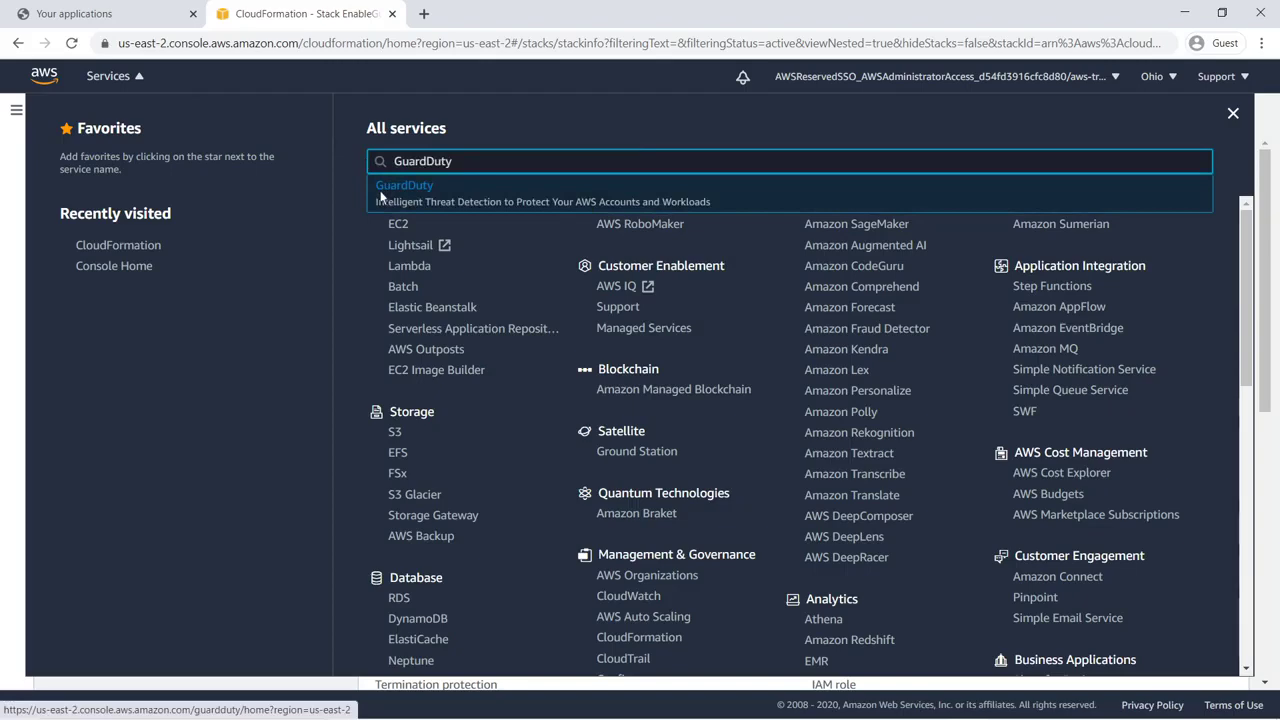
{"action": "left_click", "coordinate": [381, 193]}
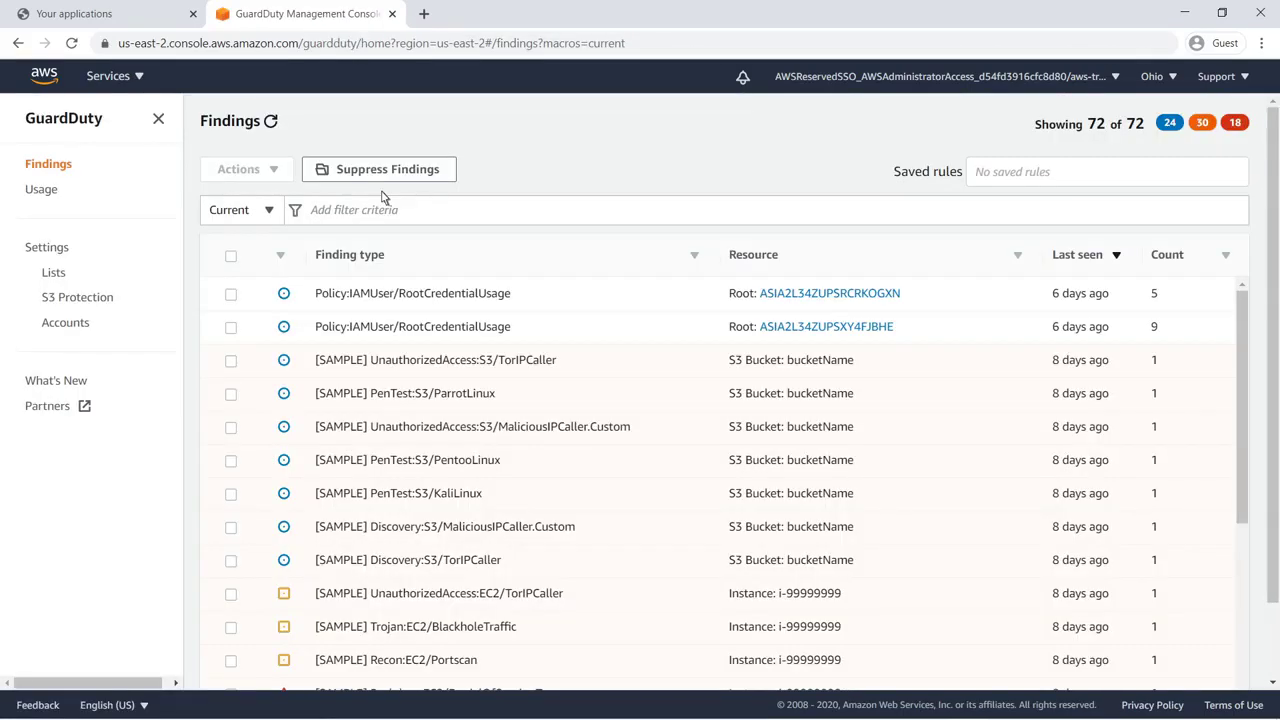
{"action": "left_click", "coordinate": [68, 257]}
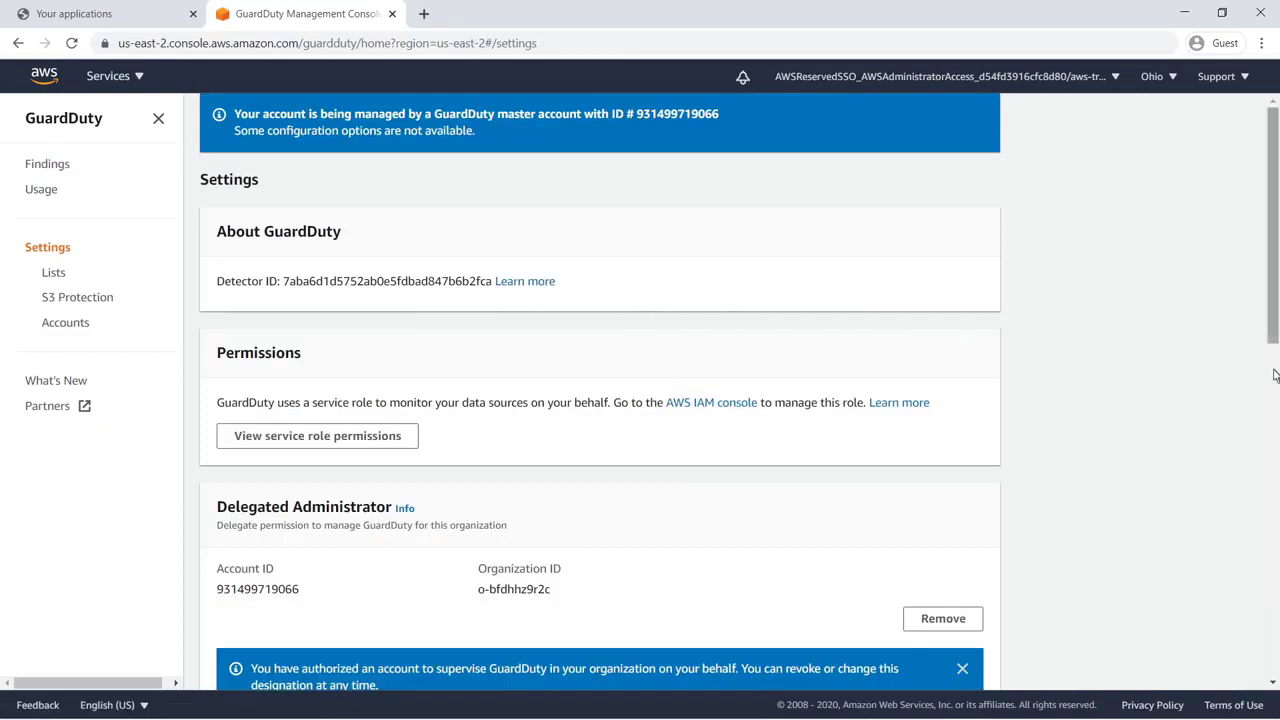
{"action": "scroll", "coordinate": [1274, 371], "scroll_direction": "down", "scroll_amount": 1}
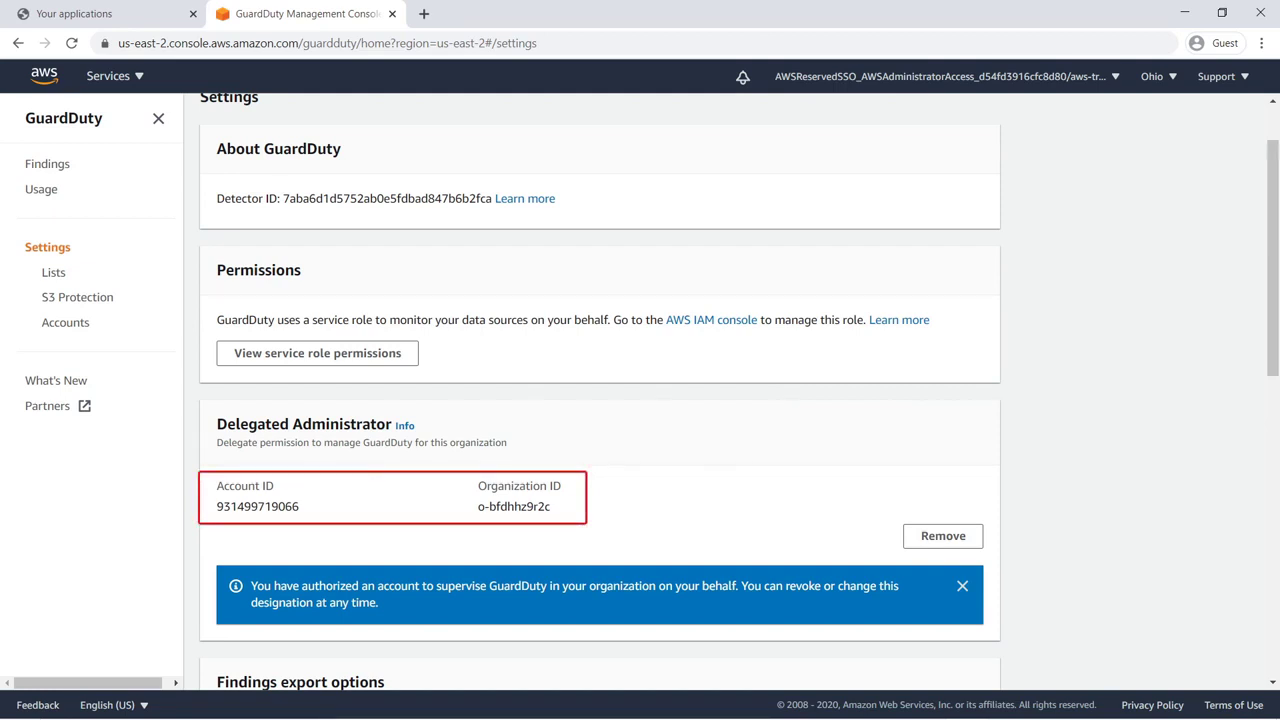
- Sign out of the current account and open the Audit account's management console with AWSAdministratorAccess
{"action": "left_click", "coordinate": [1116, 78]}
{"action": "left_click", "coordinate": [946, 342]}
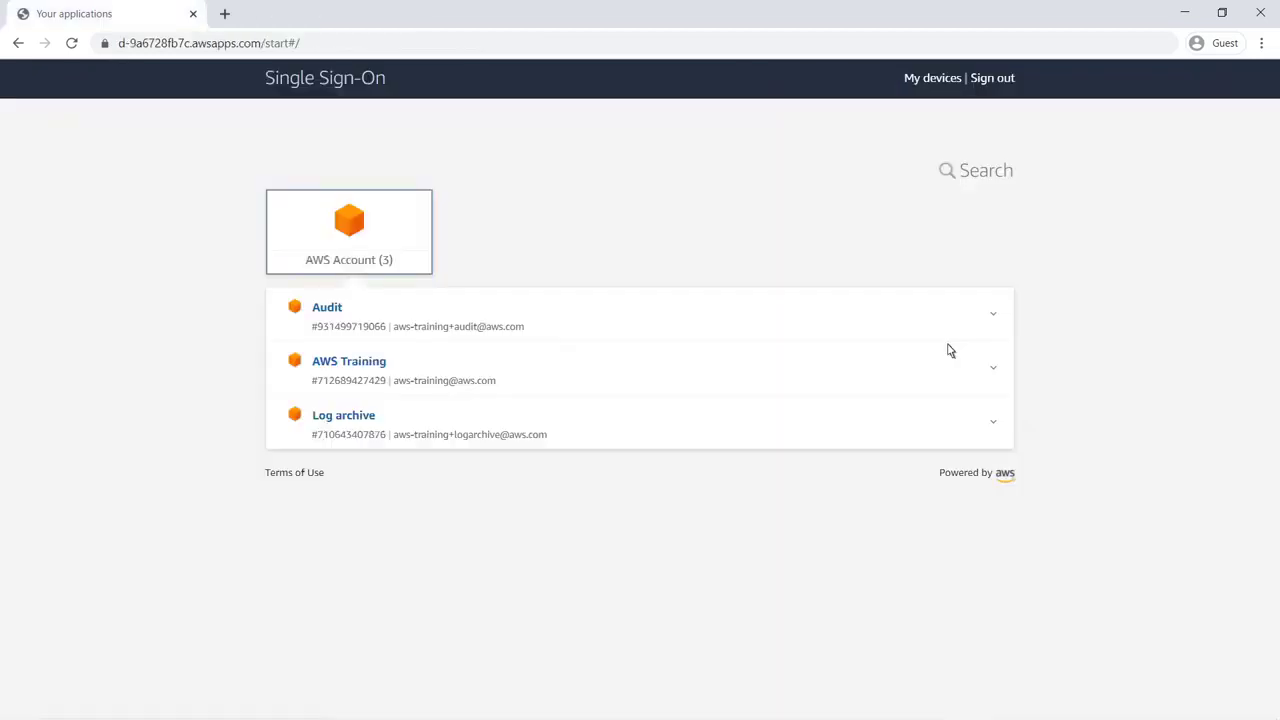
{"action": "left_click", "coordinate": [343, 317]}
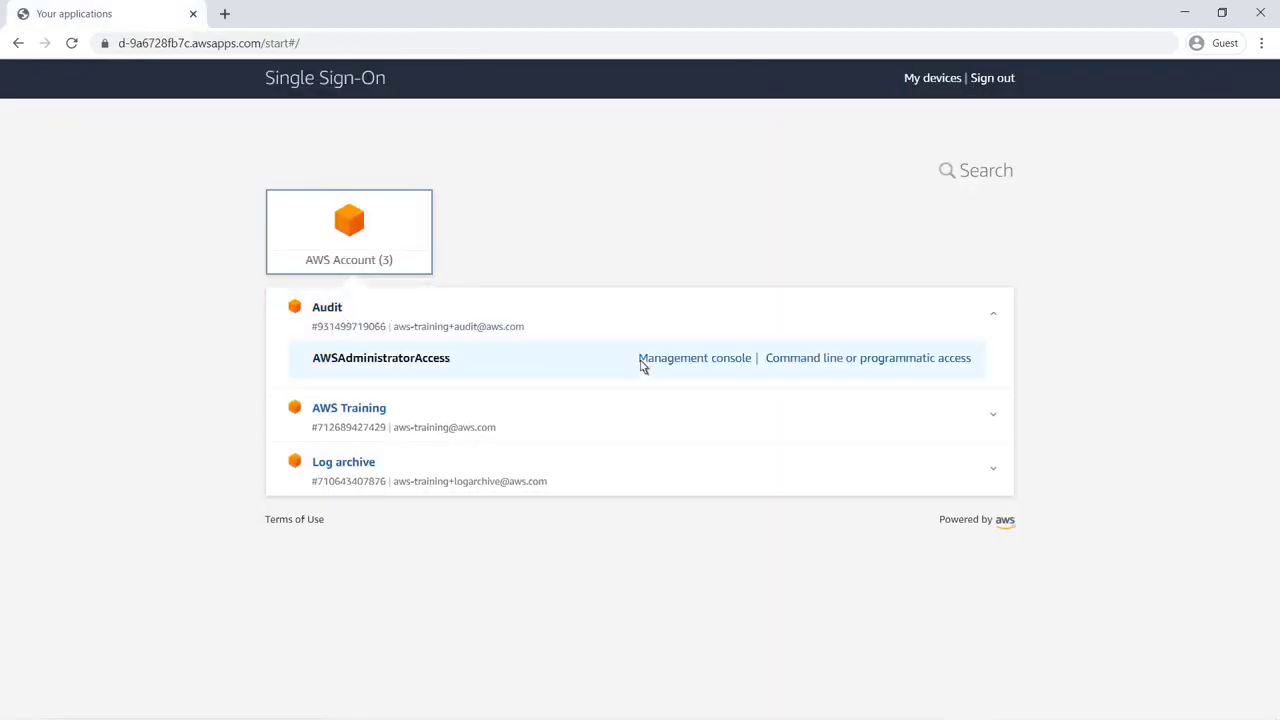
{"action": "left_click", "coordinate": [644, 360]}
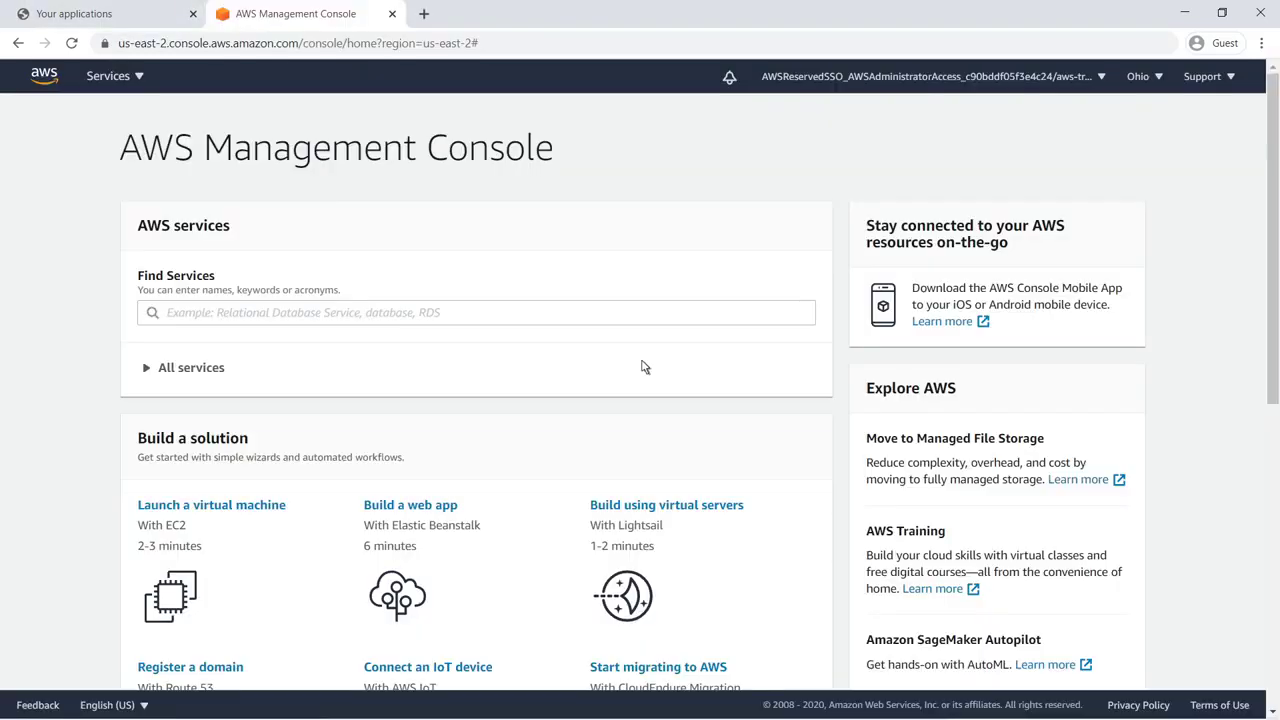
- Open GuardDuty in the Audit account and examine the details of the first Policy:IAMUser/RootCredentialUsage finding
{"action": "left_click", "coordinate": [165, 320]}
{"action": "type", "text": "GuardDuty"}
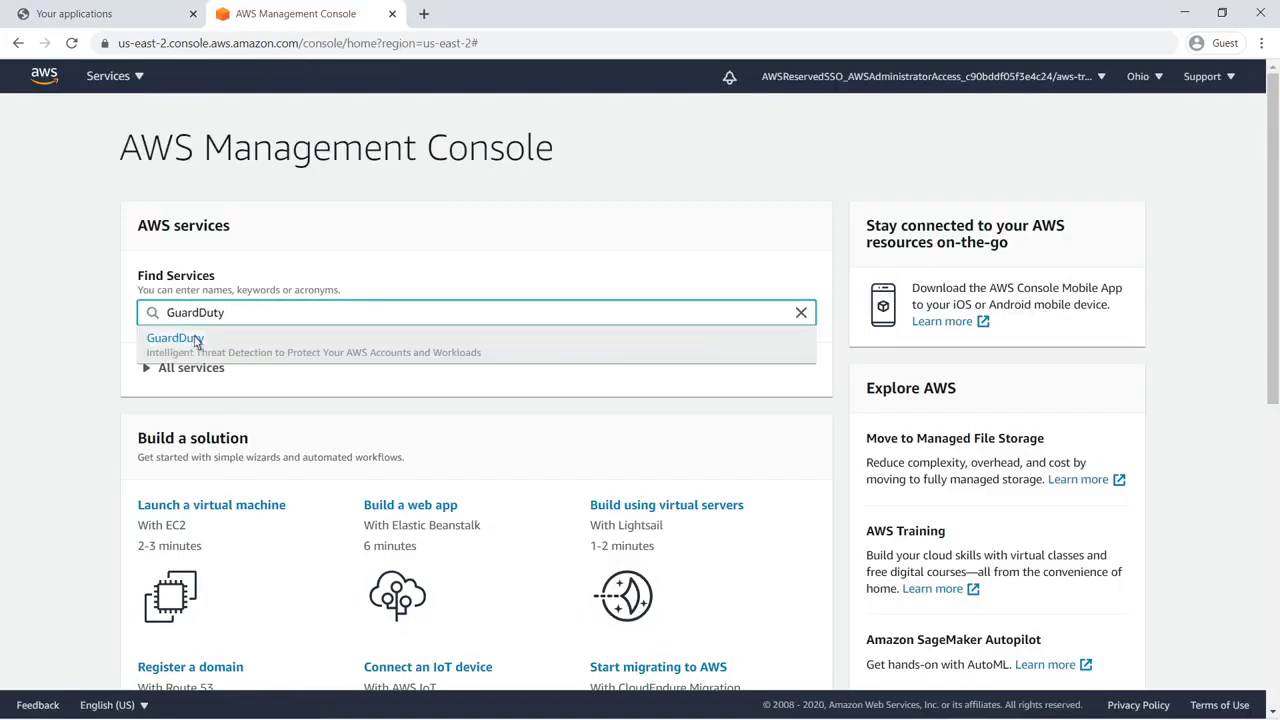
{"action": "left_click", "coordinate": [203, 344]}
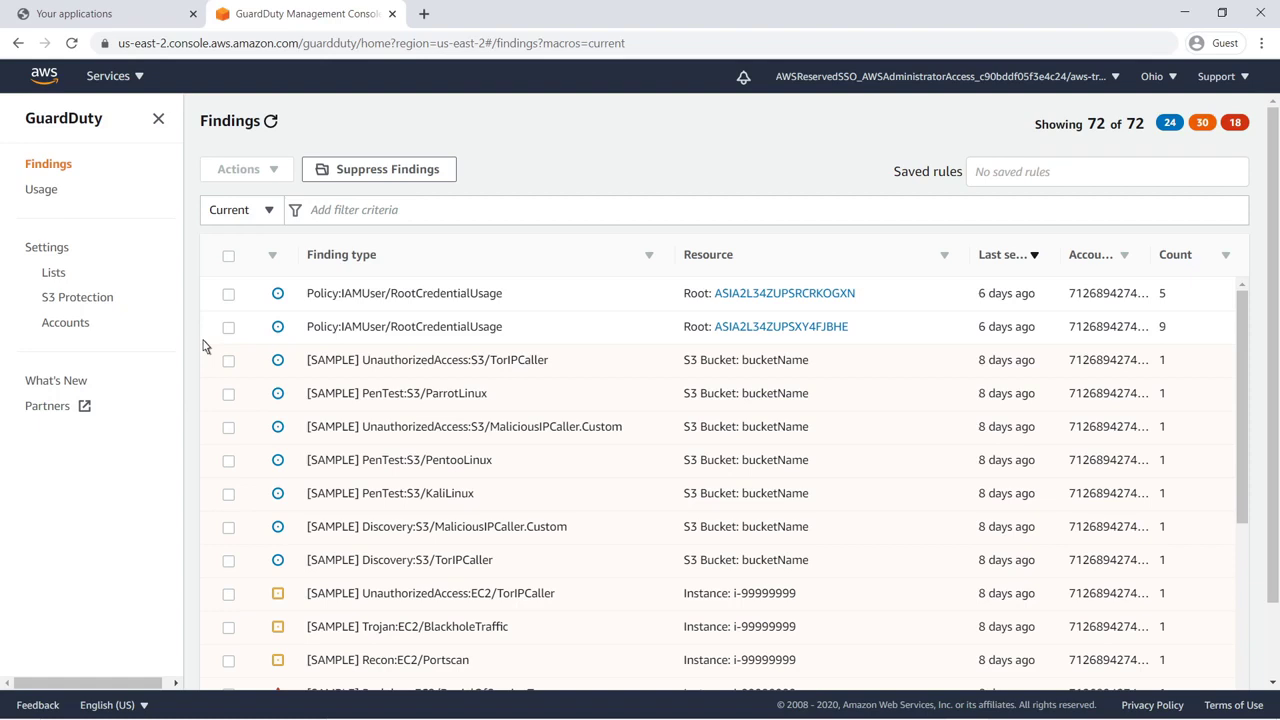
{"action": "left_click", "coordinate": [312, 300]}
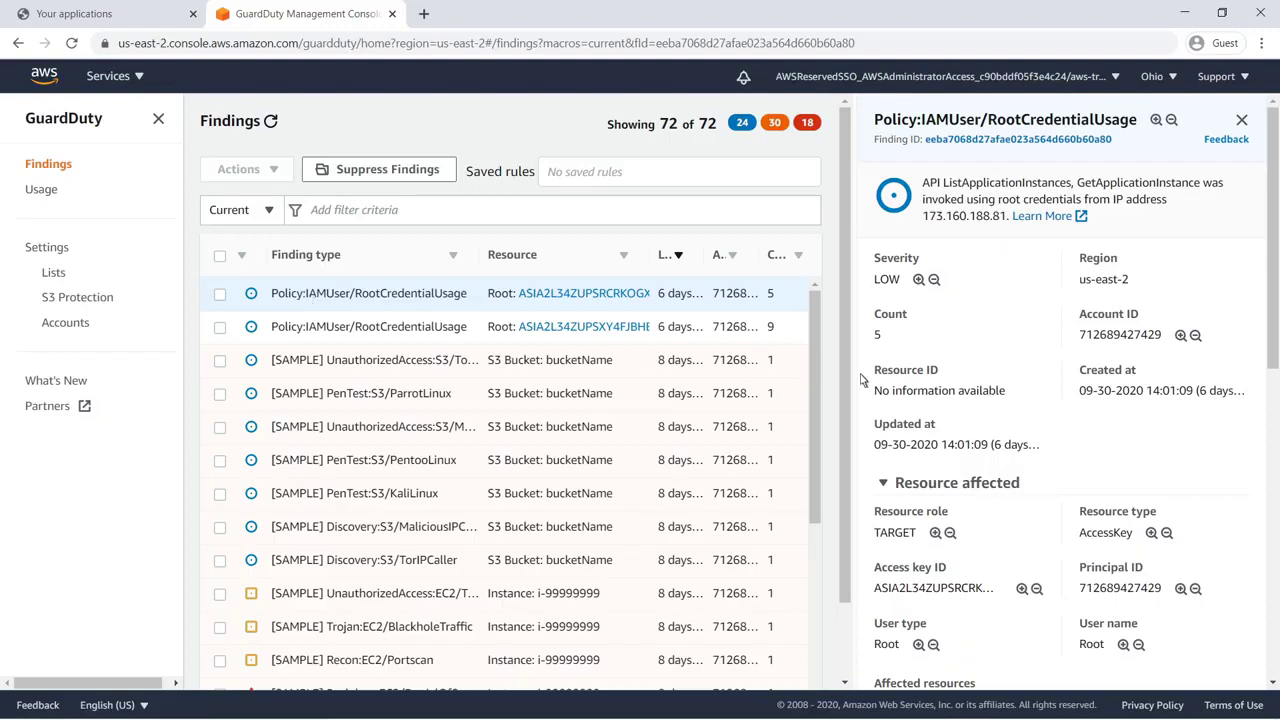
{"action": "scroll", "coordinate": [1258, 437], "scroll_direction": "down", "scroll_amount": 2}
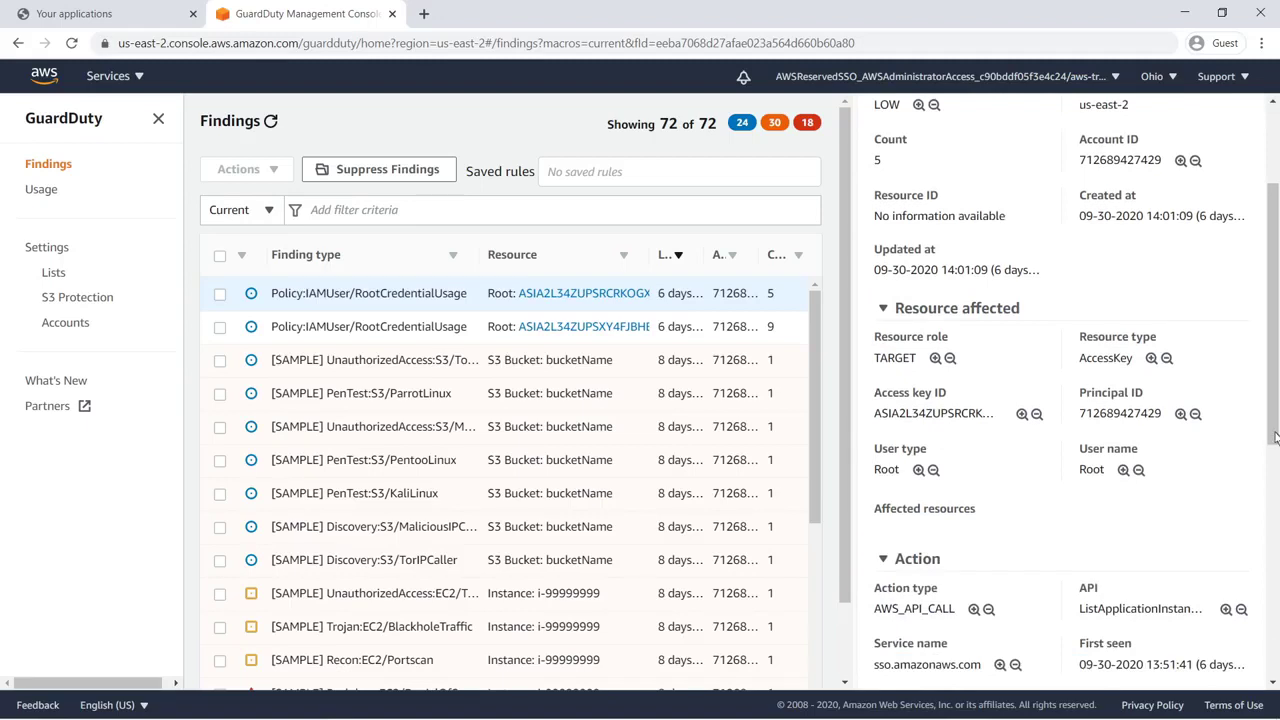
- Sign out of the Audit account and open the AWS Training account's management console with AWSAdministratorAccess
{"action": "left_click", "coordinate": [1114, 90]}
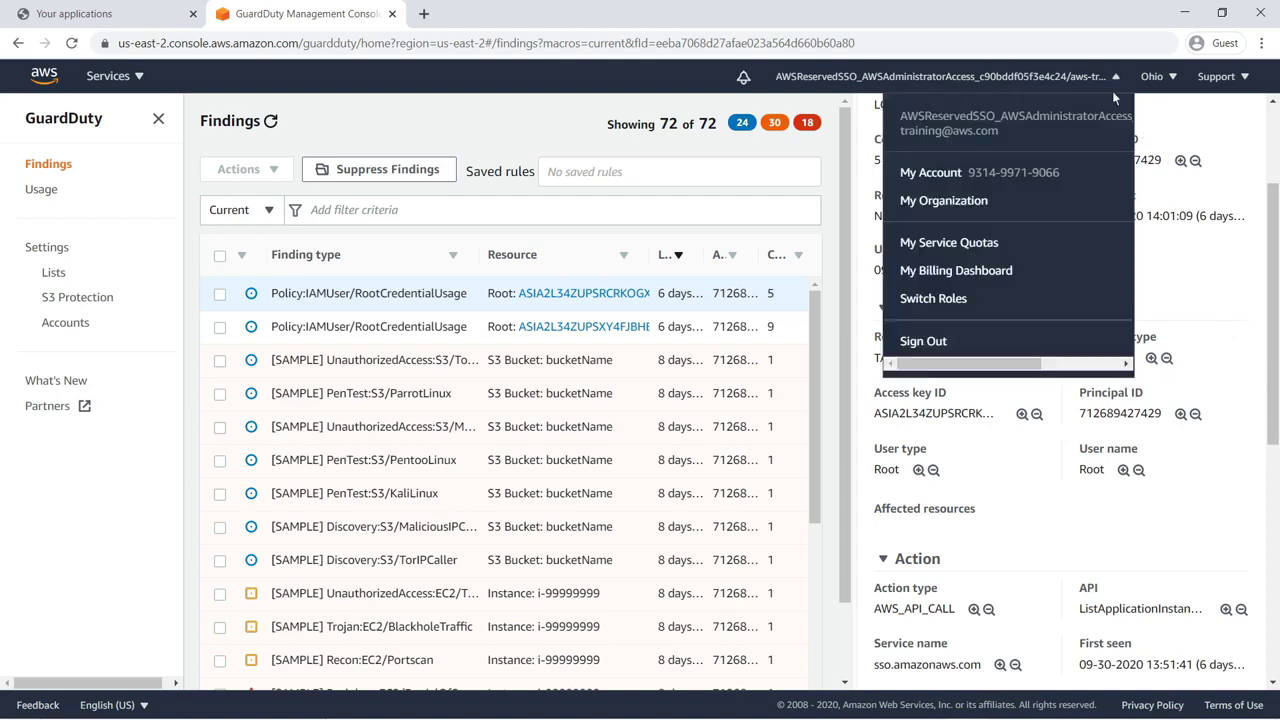
{"action": "left_click", "coordinate": [947, 342]}
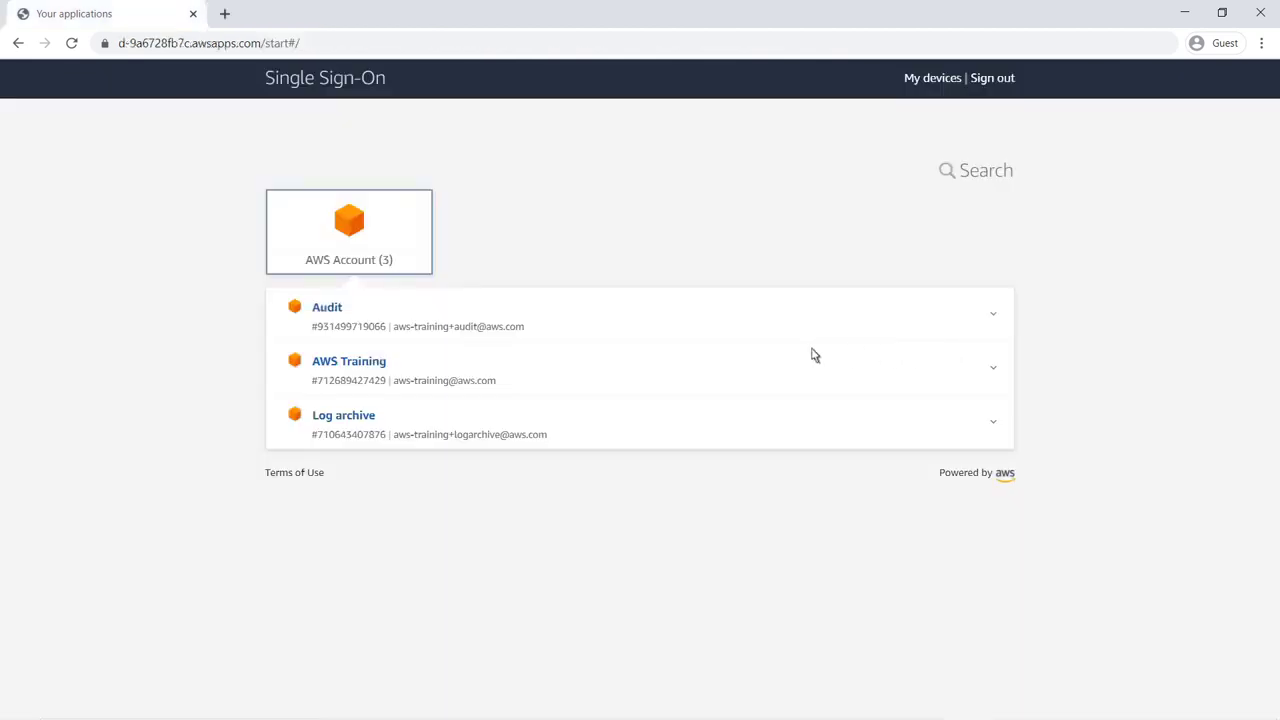
{"action": "left_click", "coordinate": [391, 368]}
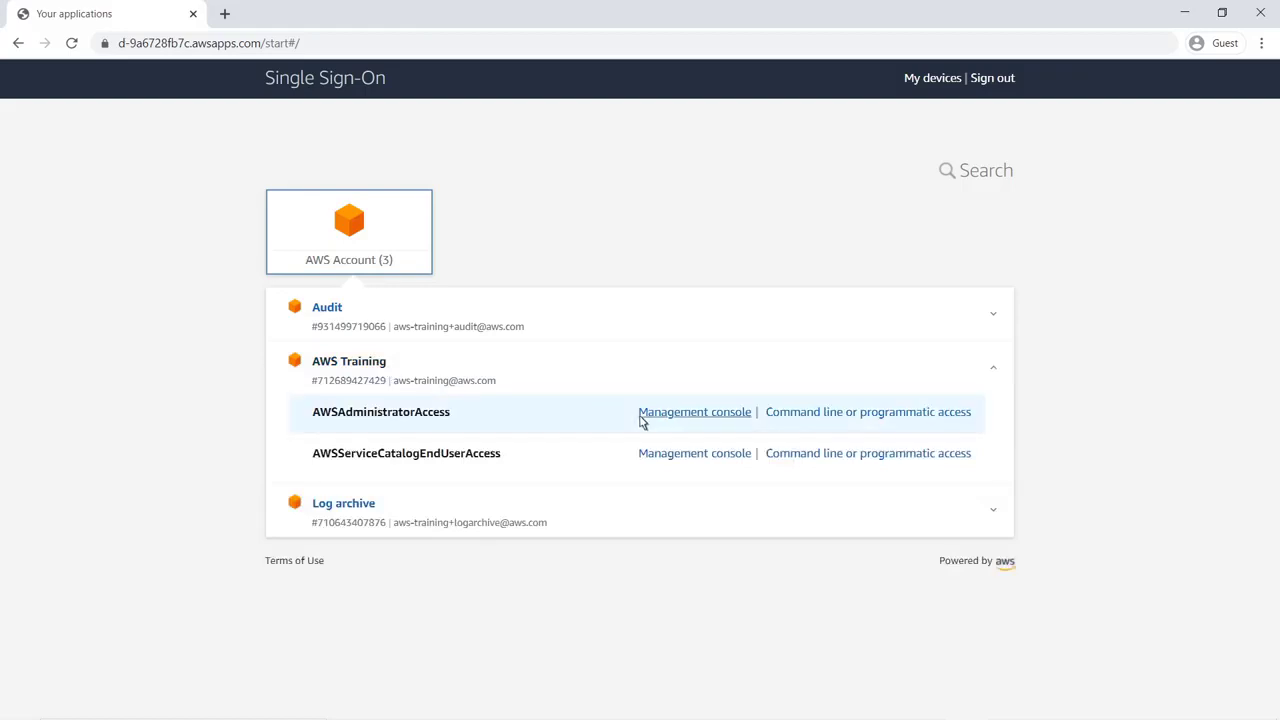
{"action": "left_click", "coordinate": [641, 421]}
- Find the CloudFormation service and open its list of stacks
{"action": "left_click", "coordinate": [165, 318]}
{"action": "type", "text": "Cl"}
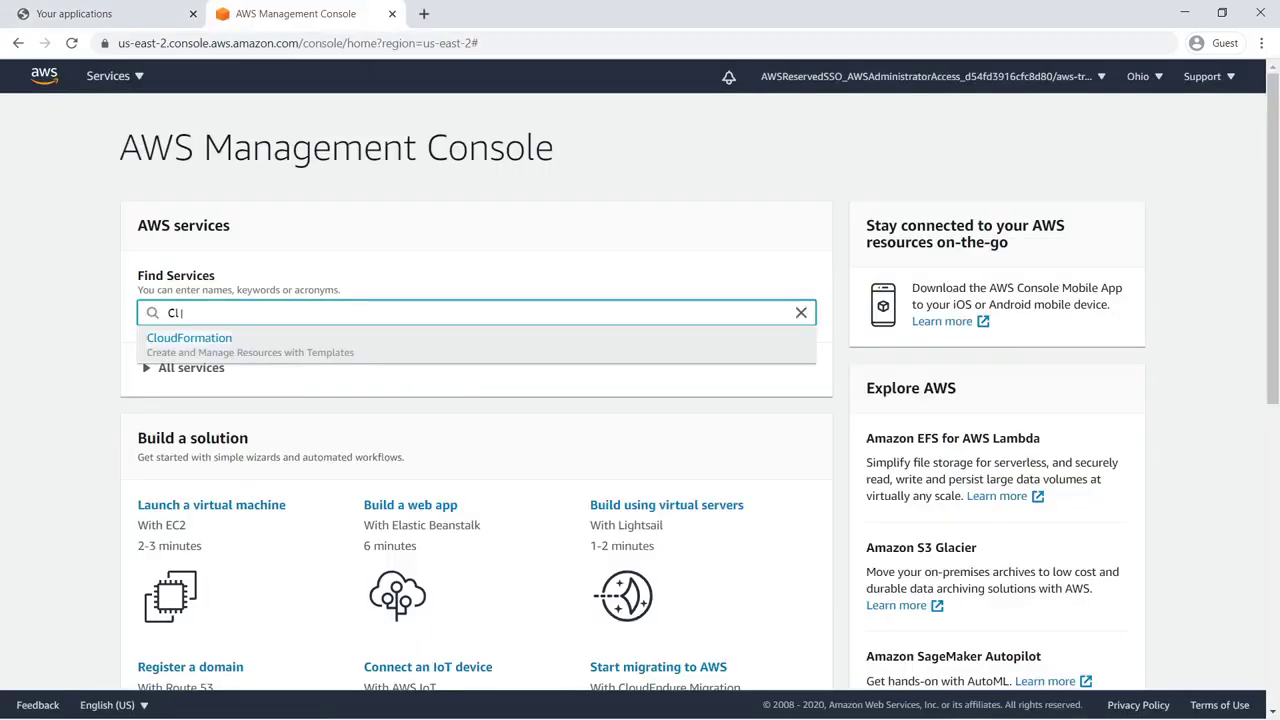
{"action": "type", "text": "oudFormation"}
{"action": "left_click", "coordinate": [231, 345]}
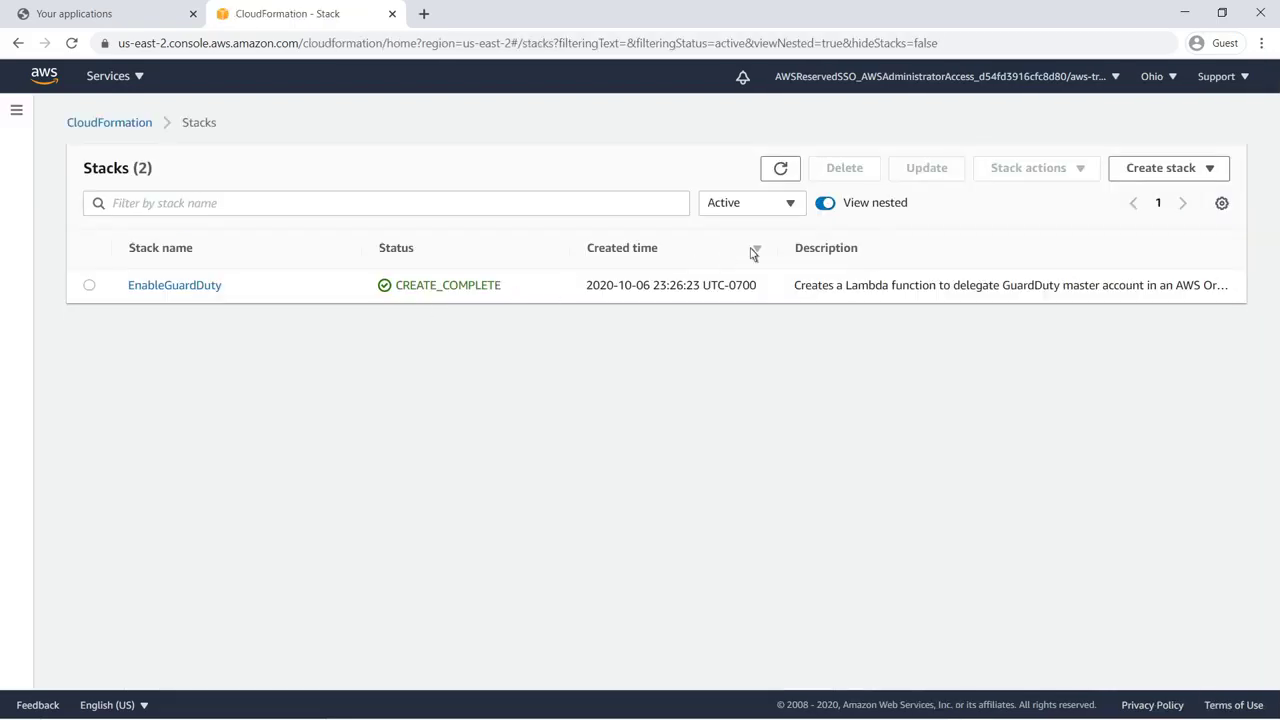
- Start a stack with new resources from the uploaded template file aws-control-tower-securityhub-enabler.template and continue to the stack details
{"action": "left_click", "coordinate": [1211, 172]}
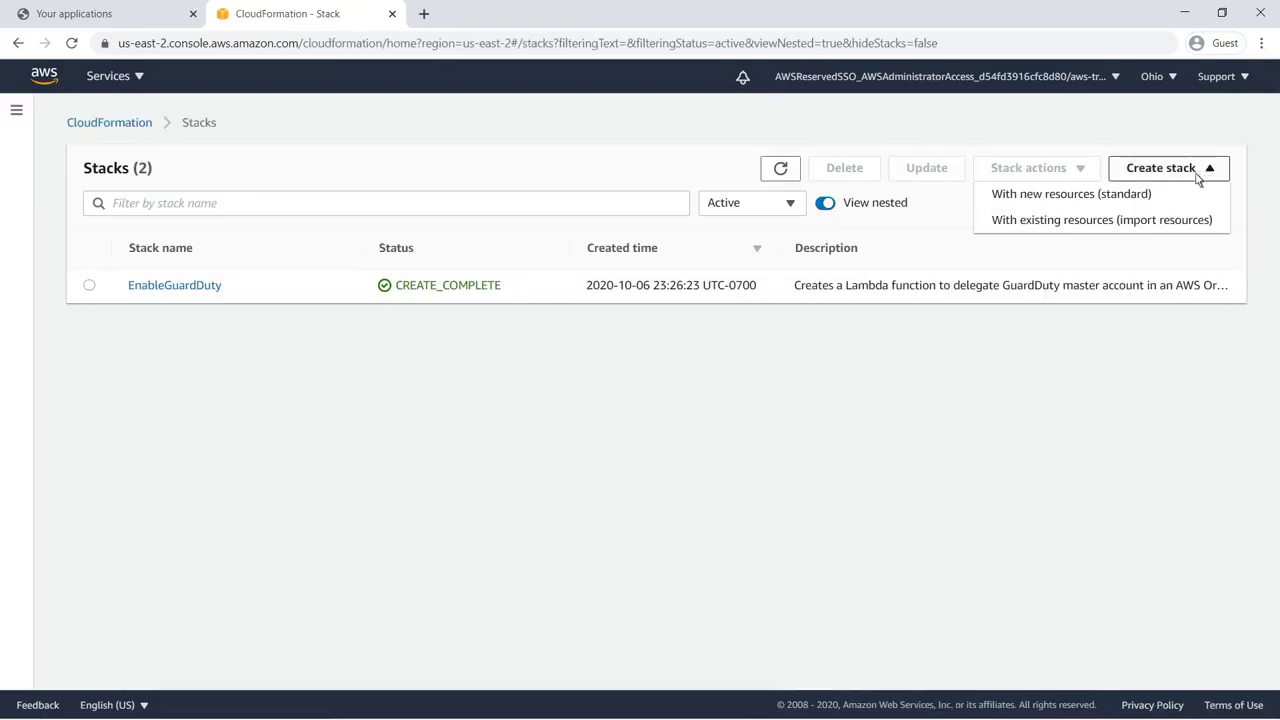
{"action": "left_click", "coordinate": [1152, 199]}
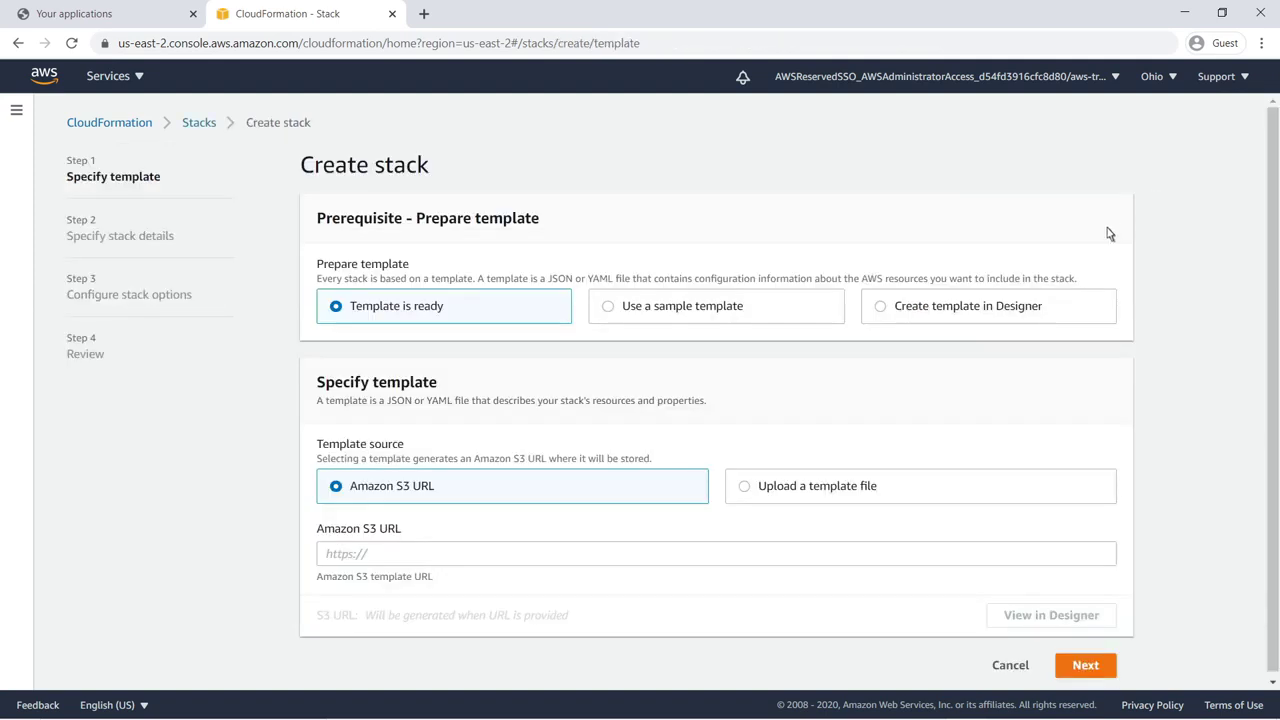
{"action": "left_click", "coordinate": [745, 487]}
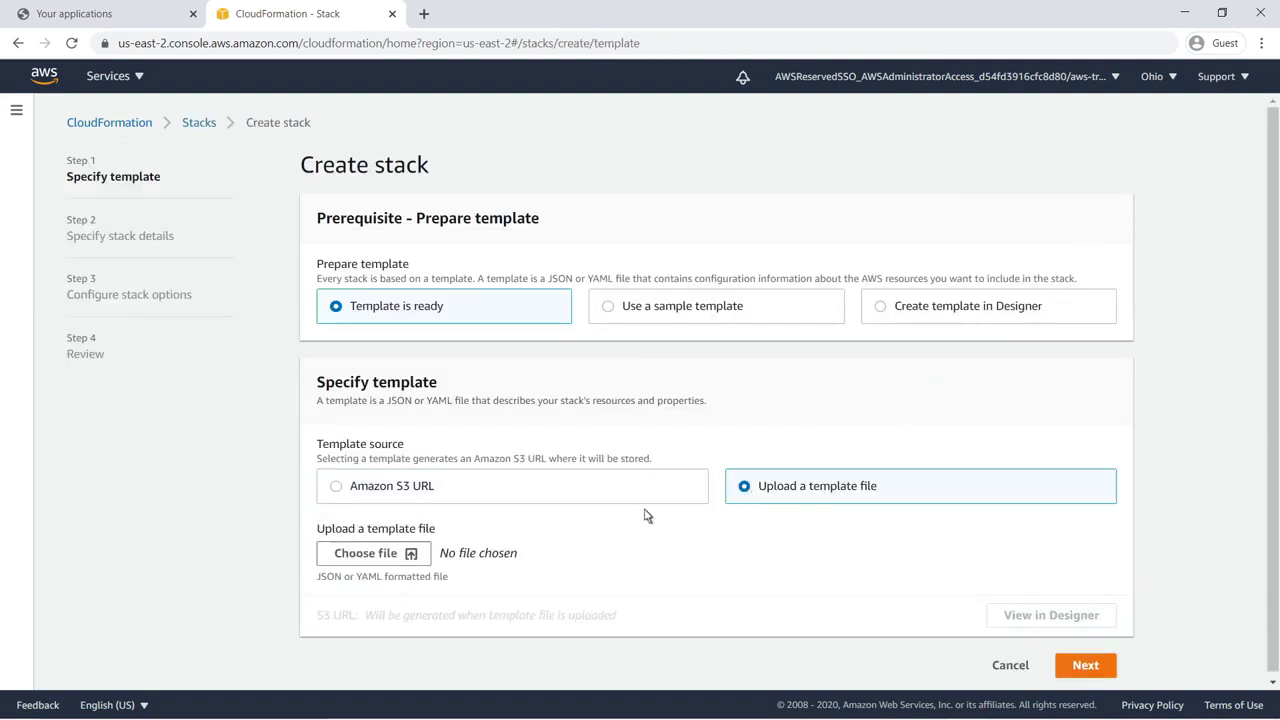
{"action": "left_click", "coordinate": [422, 559]}
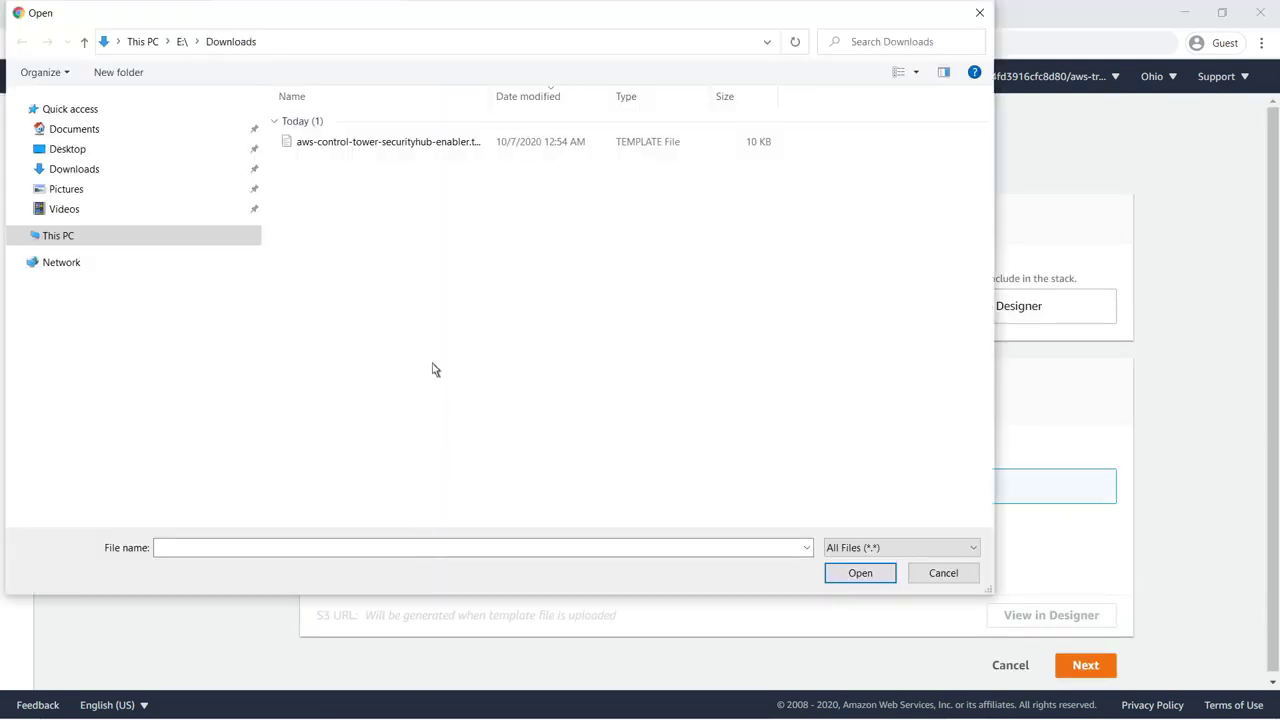
{"action": "double_click", "coordinate": [450, 150]}
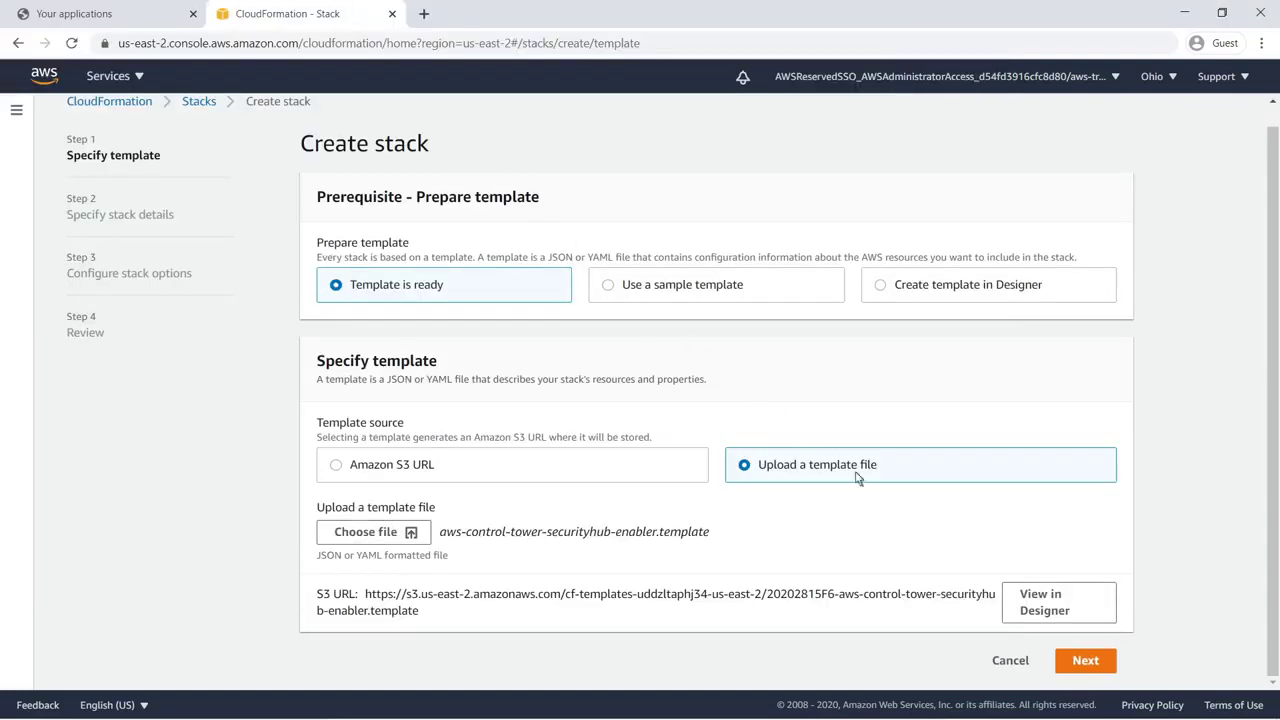
{"action": "left_click", "coordinate": [1087, 662]}
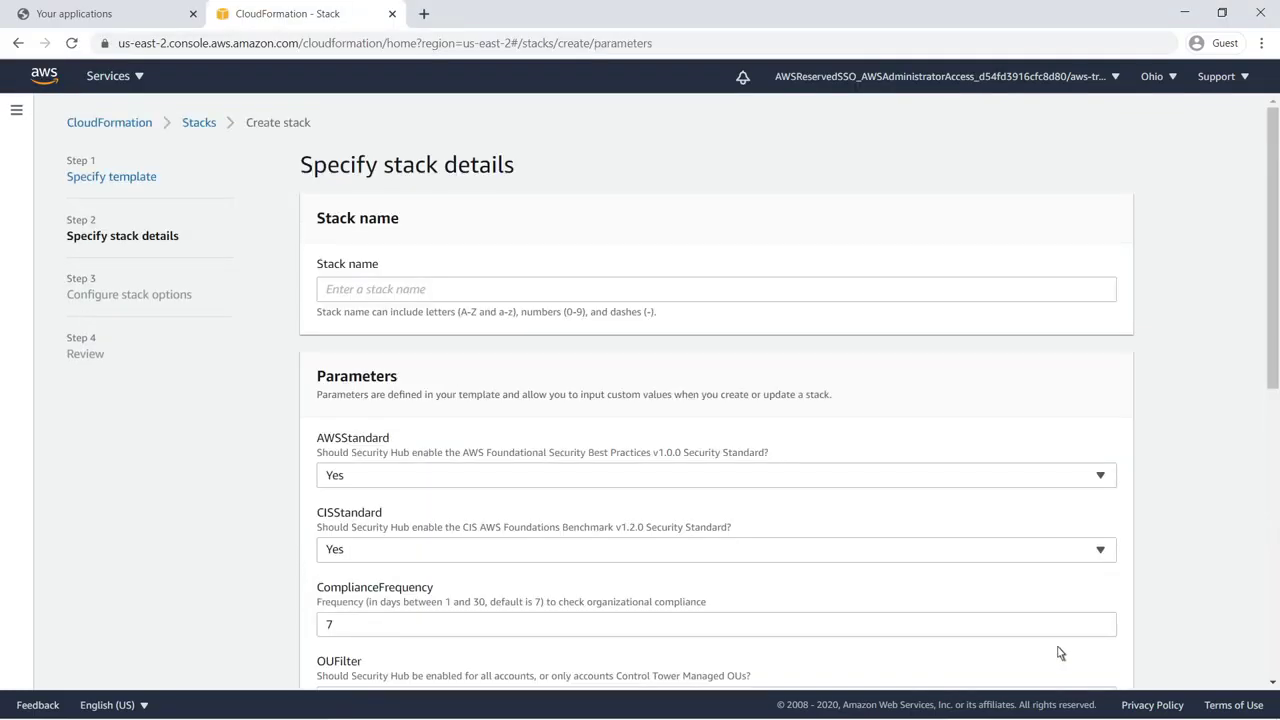
- Name the stack EnableSecurityHub and enter the organization ID
{"action": "left_click", "coordinate": [325, 289]}
{"action": "type", "text": "EnableSecurityHub"}
{"action": "left_click", "coordinate": [1272, 634]}
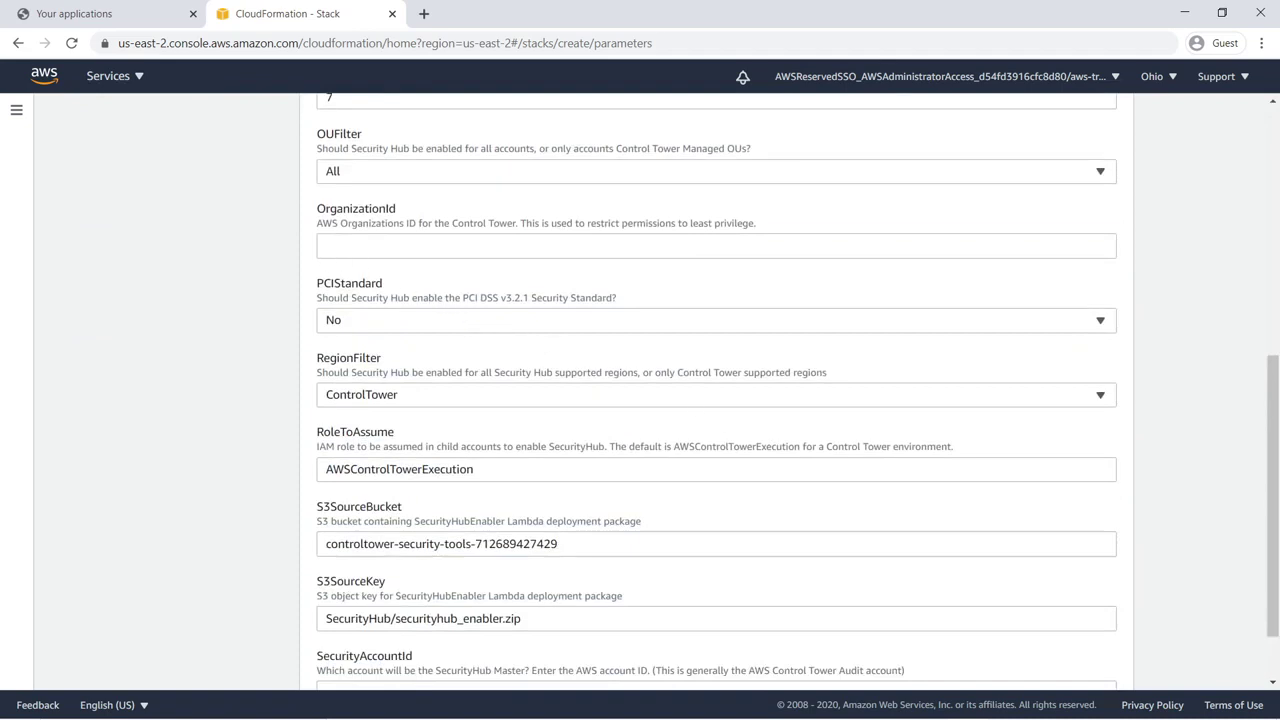
{"action": "left_click", "coordinate": [360, 246]}
{"action": "type", "text": "o-bfdhhz9r2c"}
{"action": "left_click", "coordinate": [378, 283]}
- Enter the Audit account's number as the SecurityAccountId, keep the other parameters and continue to the stack options
{"action": "left_click", "coordinate": [1273, 670]}
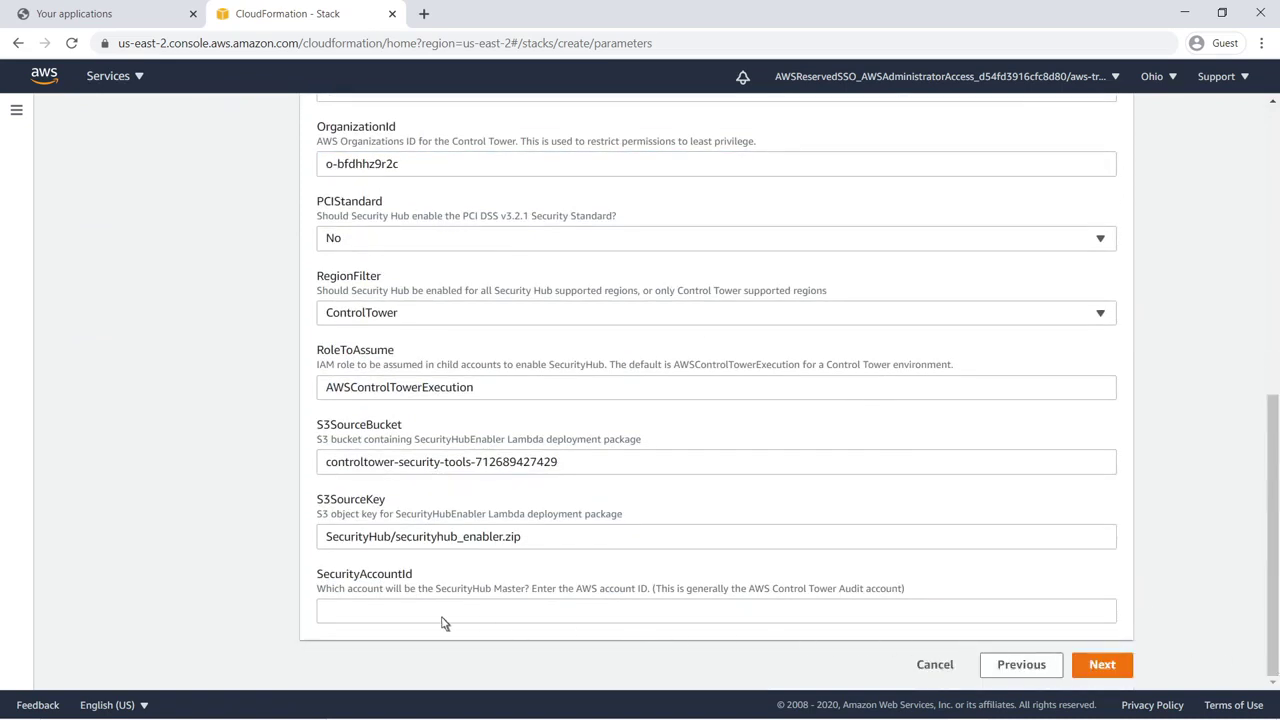
{"action": "left_click", "coordinate": [340, 614]}
{"action": "type", "text": "931499719066"}
{"action": "left_click", "coordinate": [583, 636]}
{"action": "left_click", "coordinate": [1076, 668]}
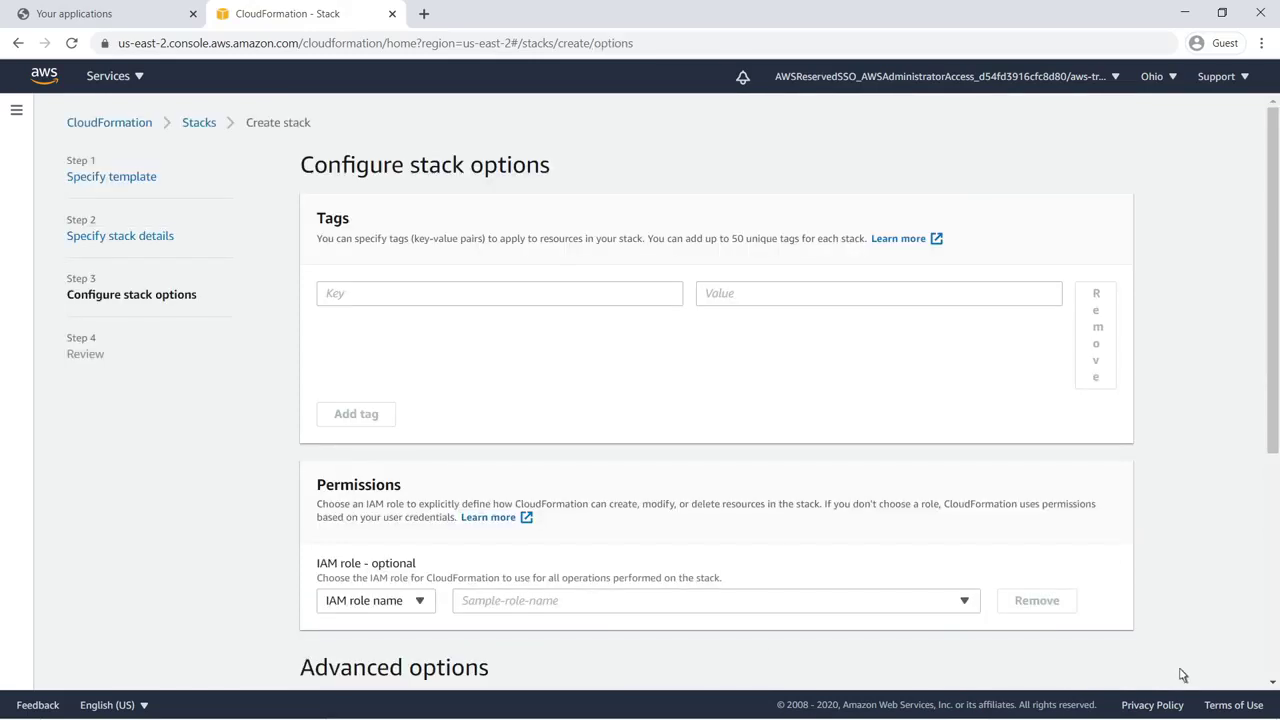
- Keep the default stack options, acknowledge possible IAM resource creation, create the EnableSecurityHub stack and refresh its events
{"action": "scroll", "coordinate": [1275, 676], "scroll_direction": "down", "scroll_amount": 4}
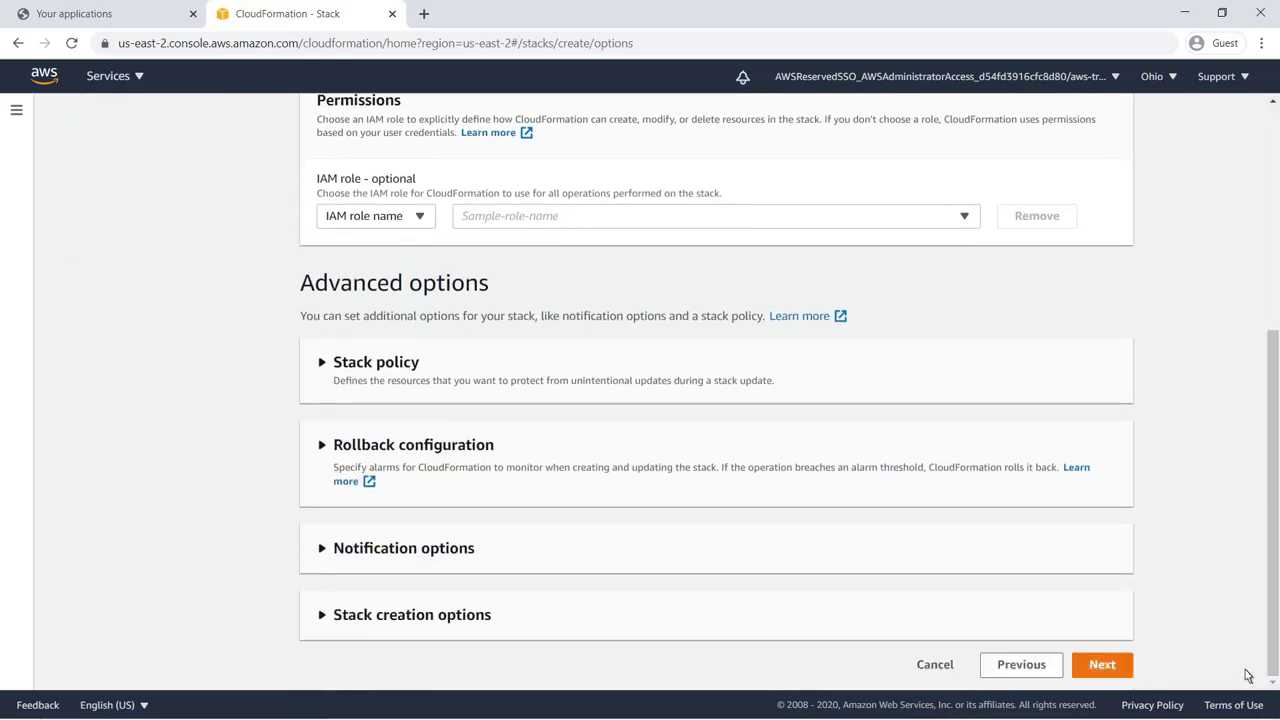
{"action": "left_click", "coordinate": [1127, 674]}
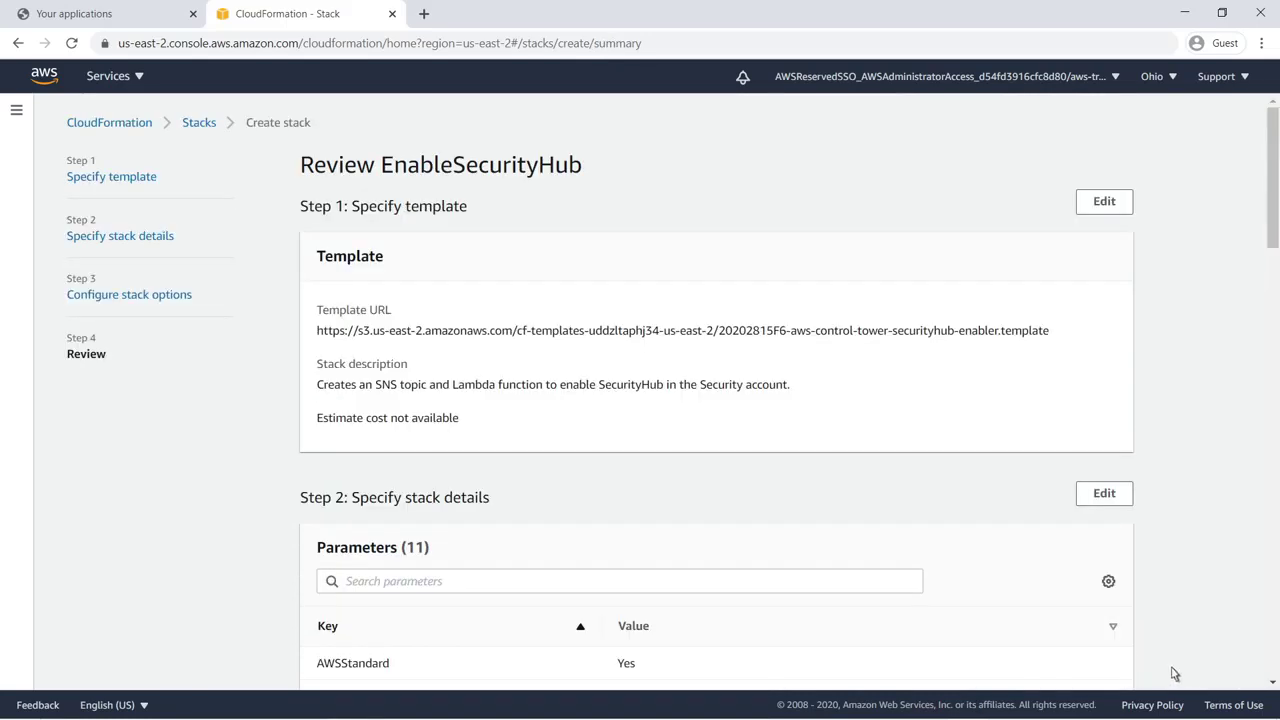
{"action": "scroll", "coordinate": [1273, 668], "scroll_direction": "down", "scroll_amount": 14}
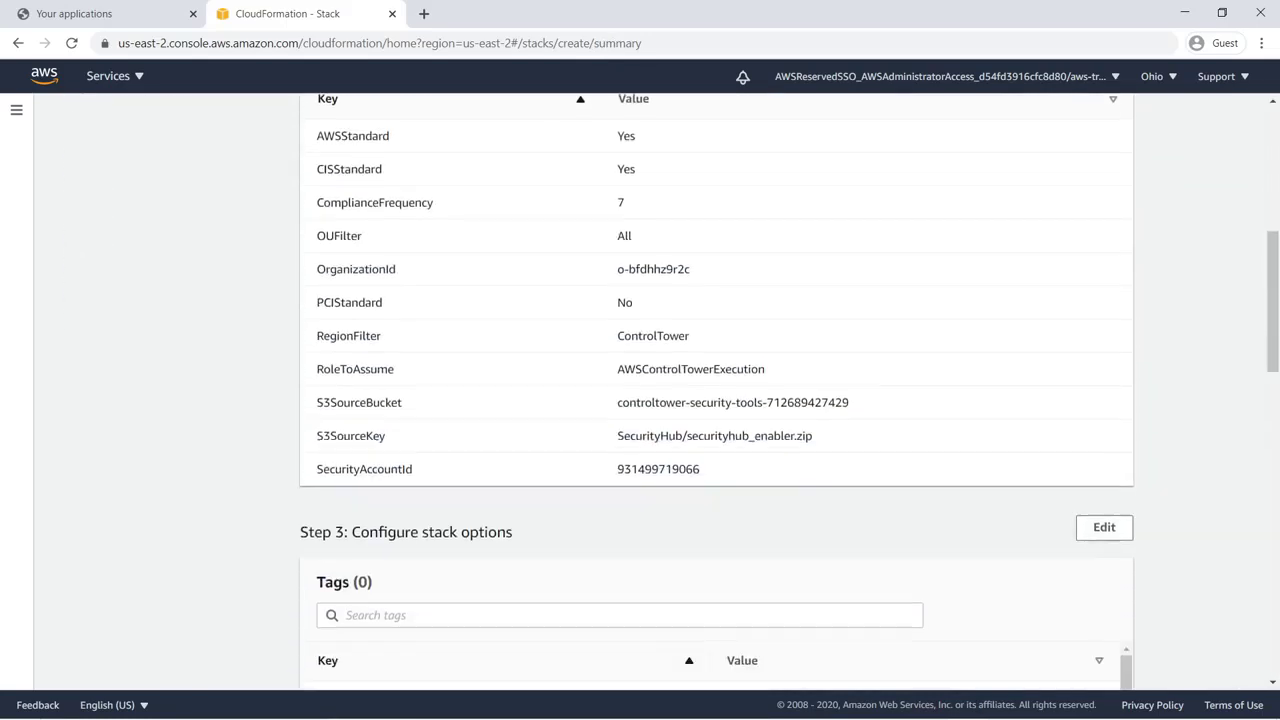
{"action": "scroll", "coordinate": [1273, 668], "scroll_direction": "down", "scroll_amount": 5}
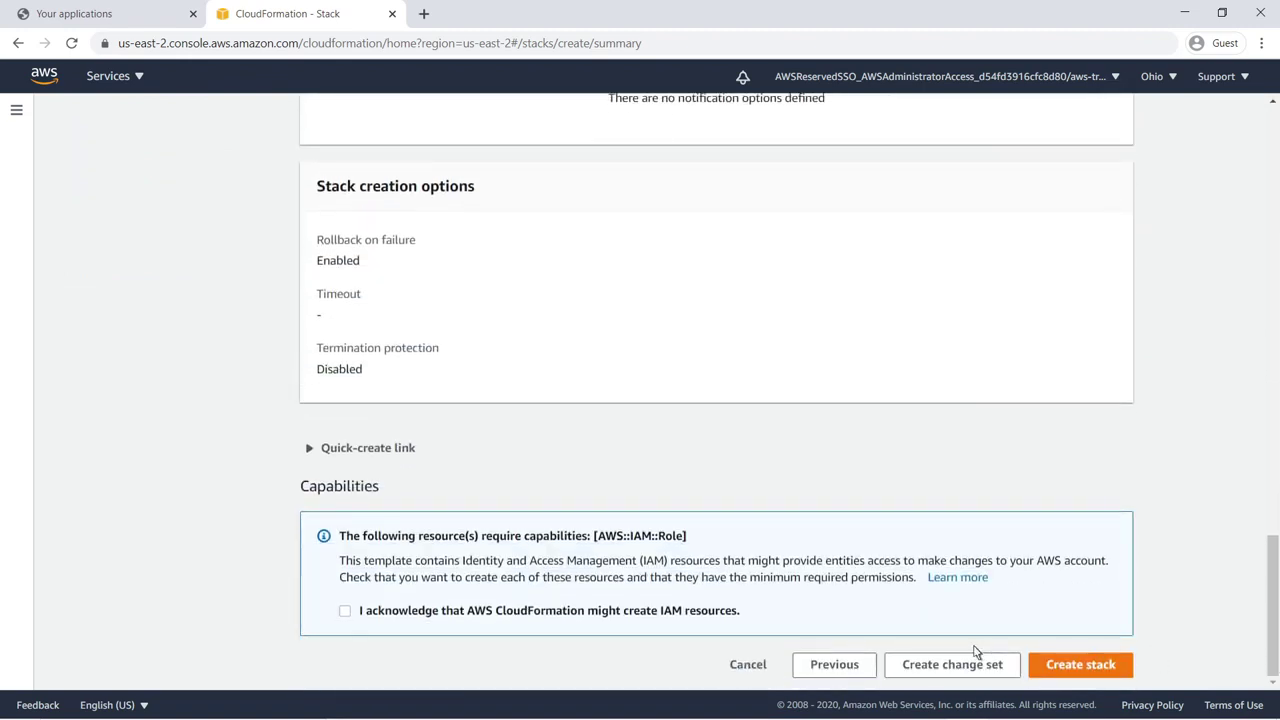
{"action": "left_click", "coordinate": [346, 612]}
{"action": "left_click", "coordinate": [1080, 665]}
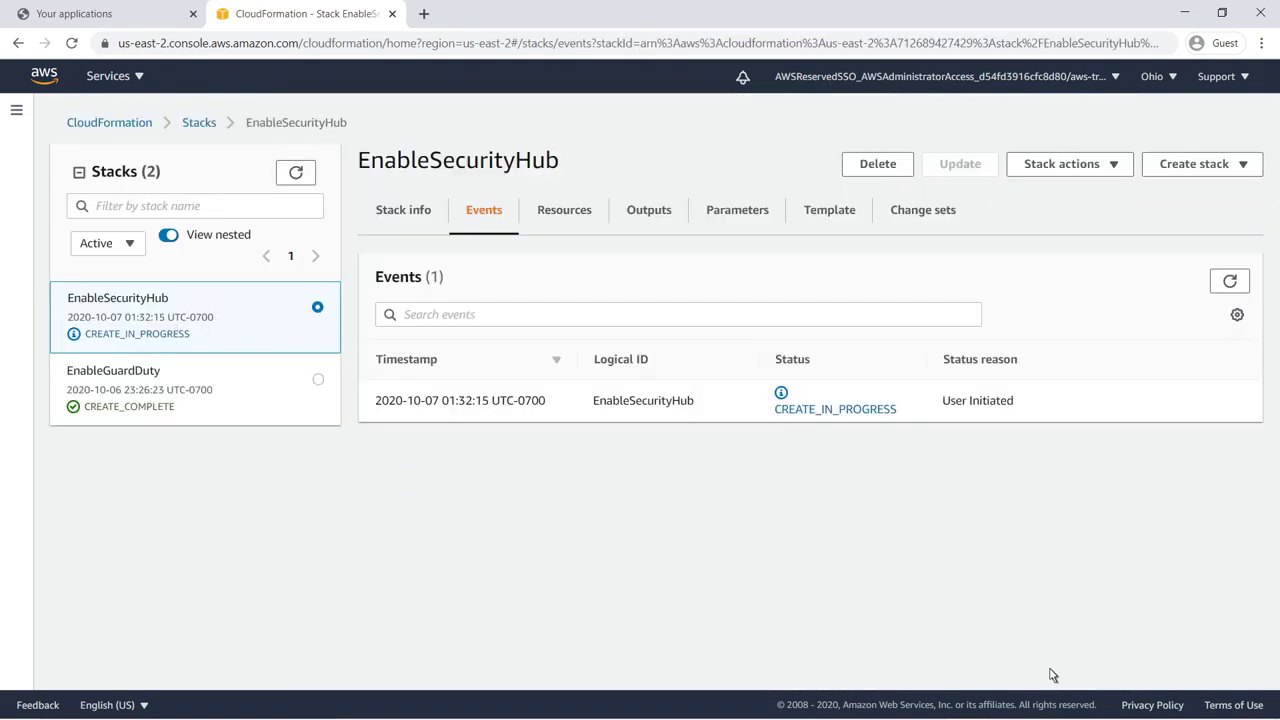
{"action": "left_click", "coordinate": [1230, 281]}
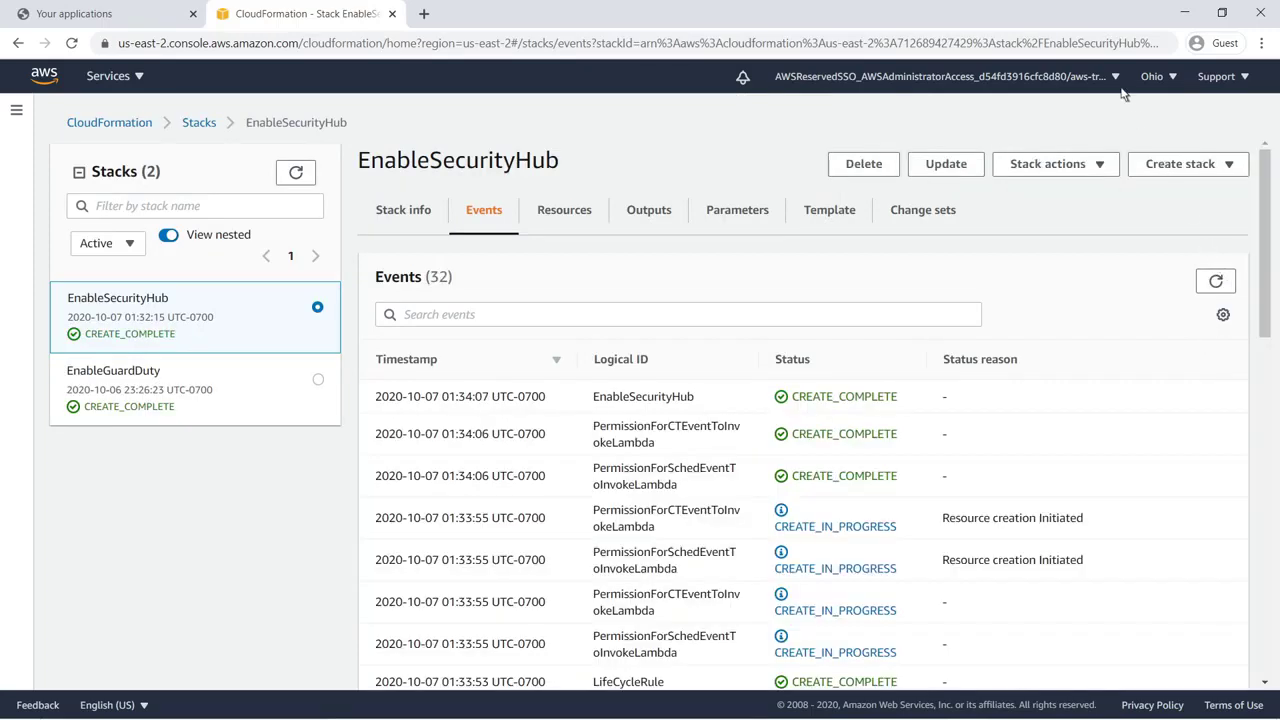
- Sign out of the current account and open the Audit account's management console with AWSAdministratorAccess
{"action": "left_click", "coordinate": [1116, 78]}
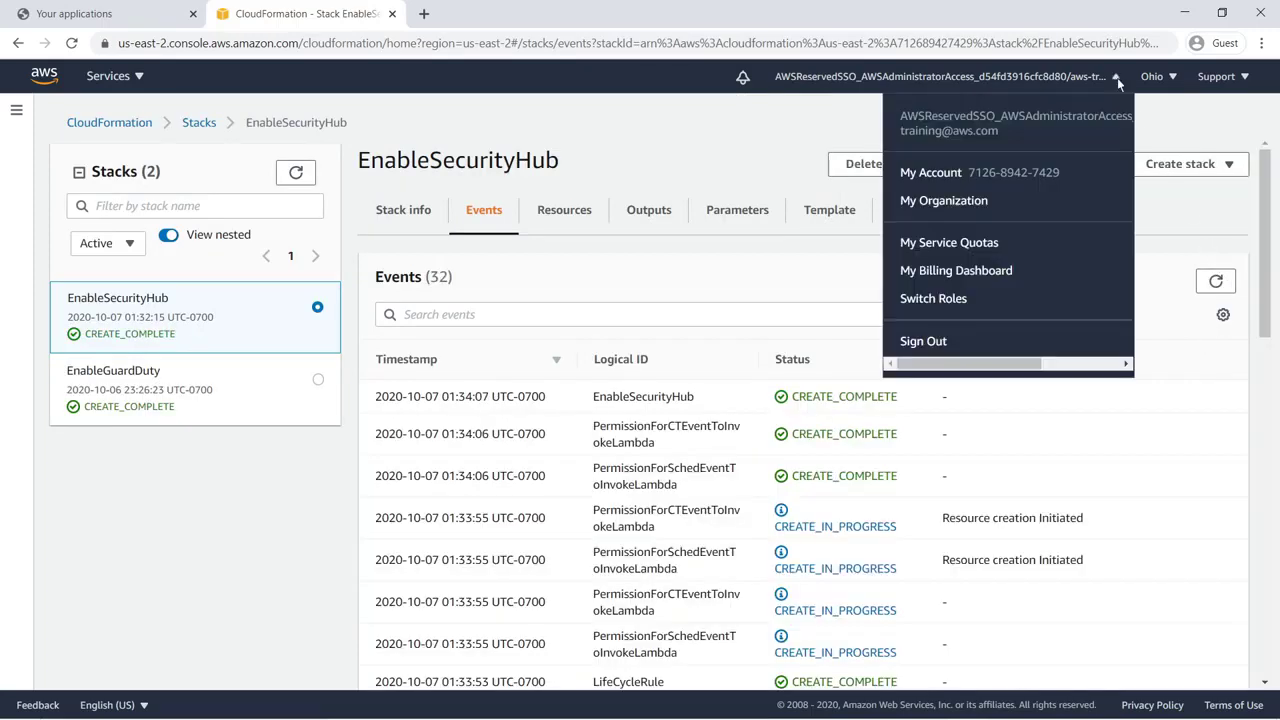
{"action": "left_click", "coordinate": [924, 341]}
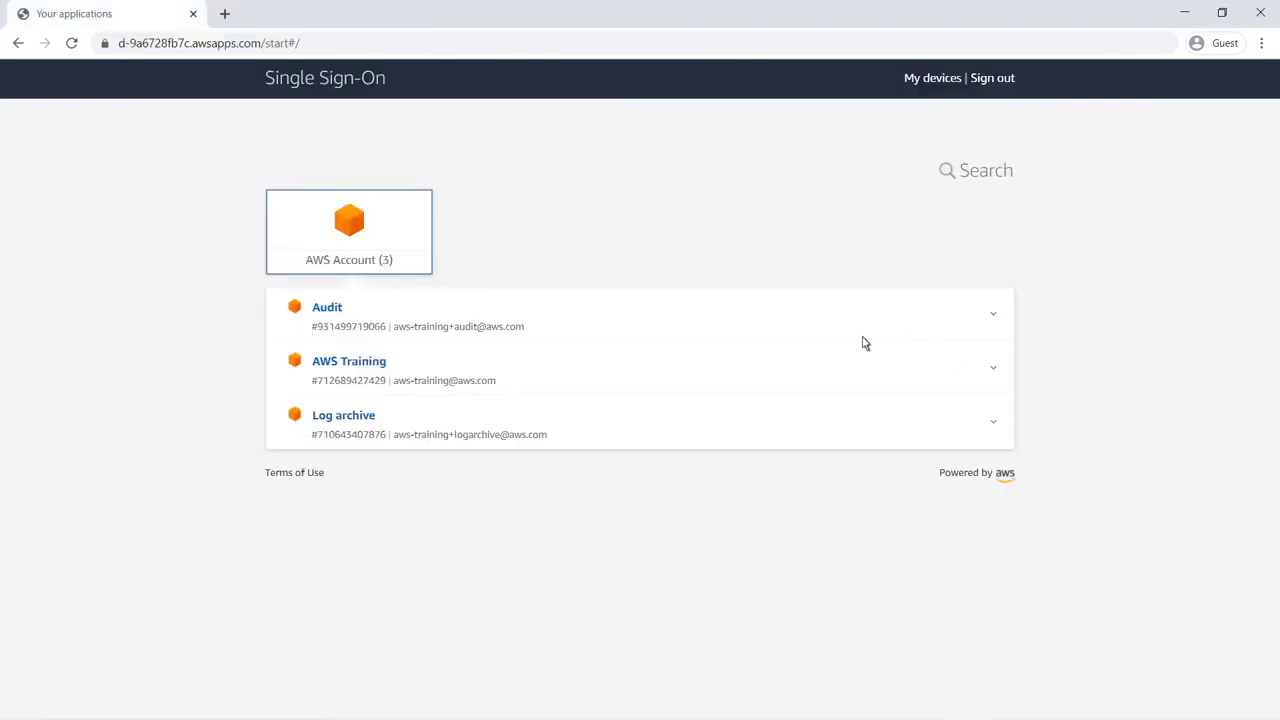
{"action": "left_click", "coordinate": [341, 311]}
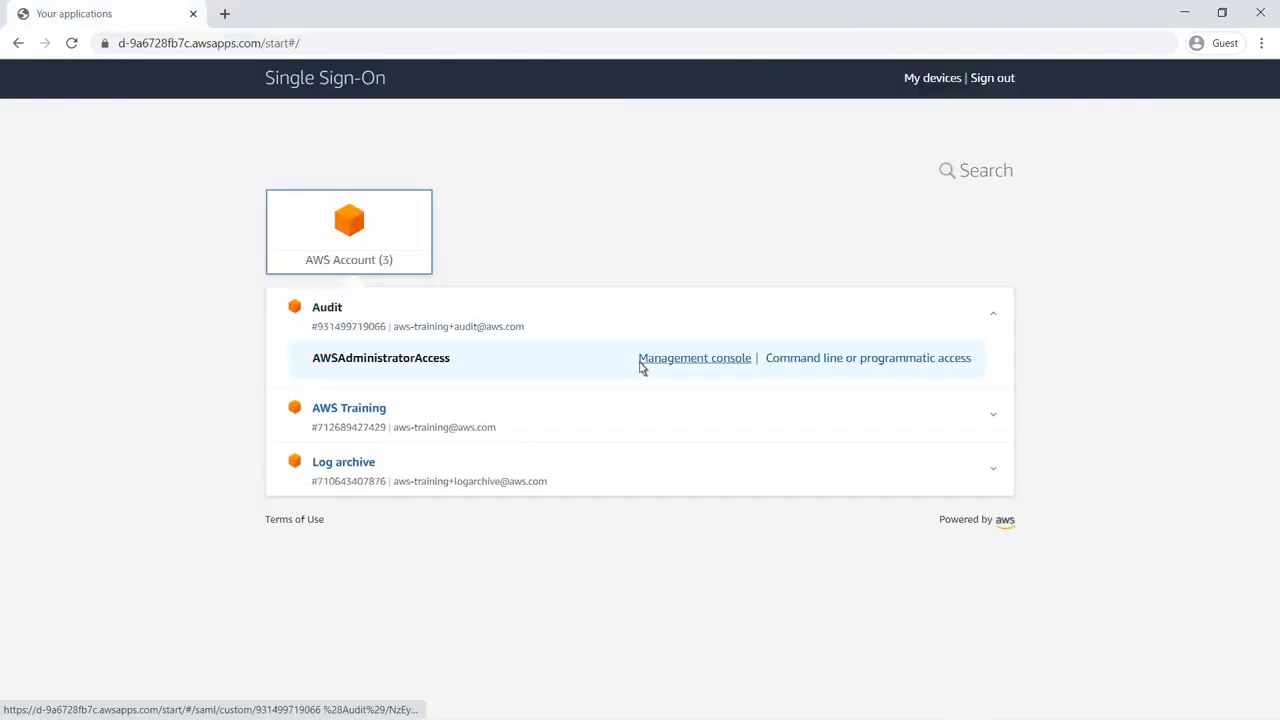
{"action": "left_click", "coordinate": [694, 358]}
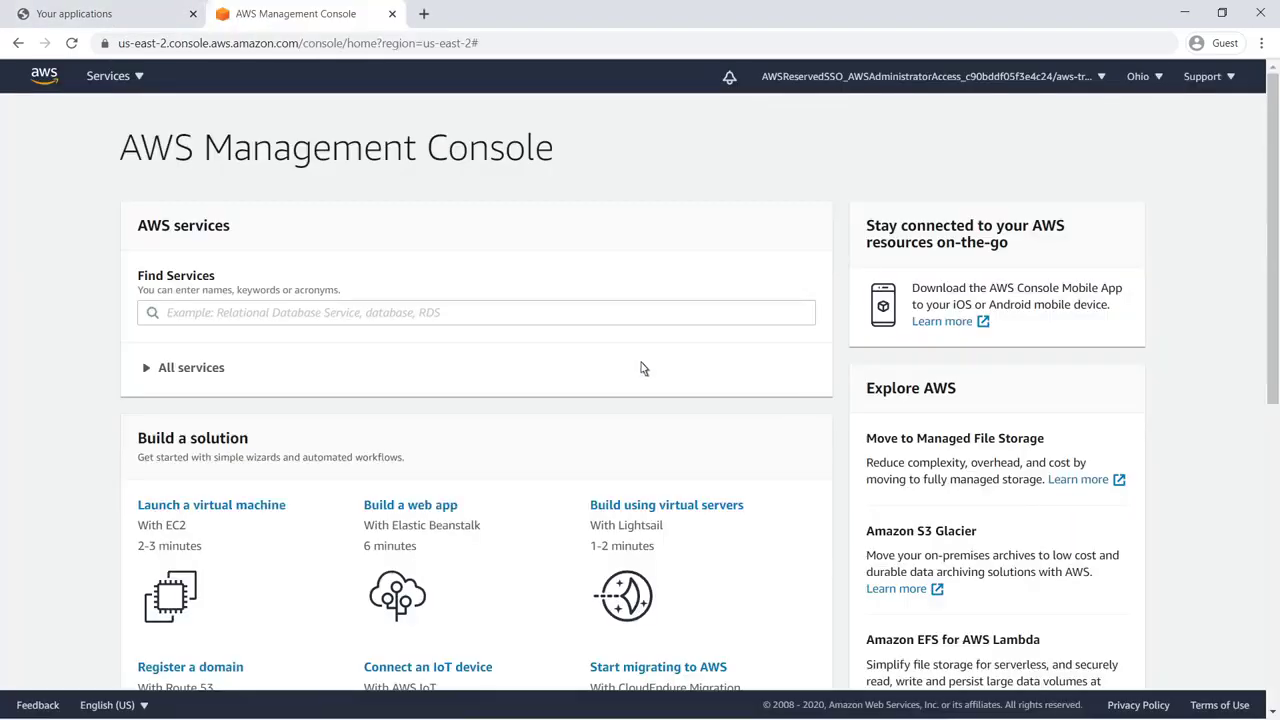
- Find the Security Hub service and open its summary in the Audit account
{"action": "left_click", "coordinate": [169, 318]}
{"action": "type", "text": "Security Hub"}
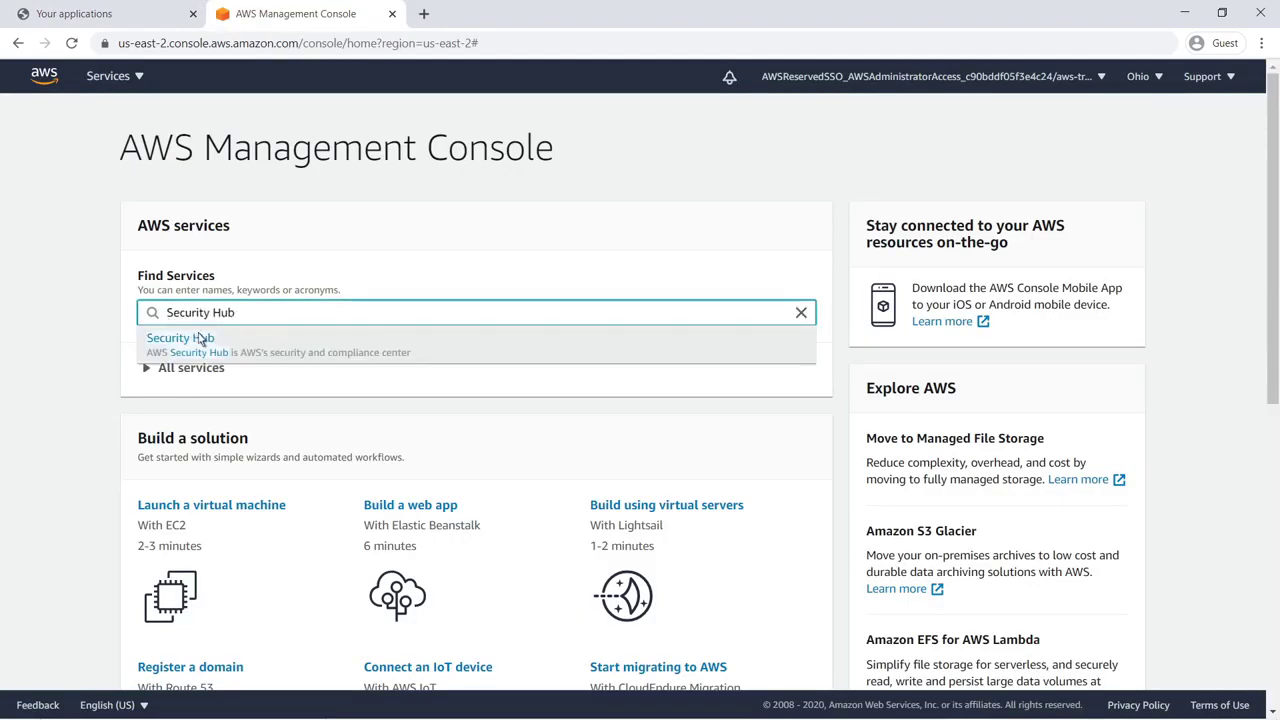
{"action": "left_click", "coordinate": [213, 345]}
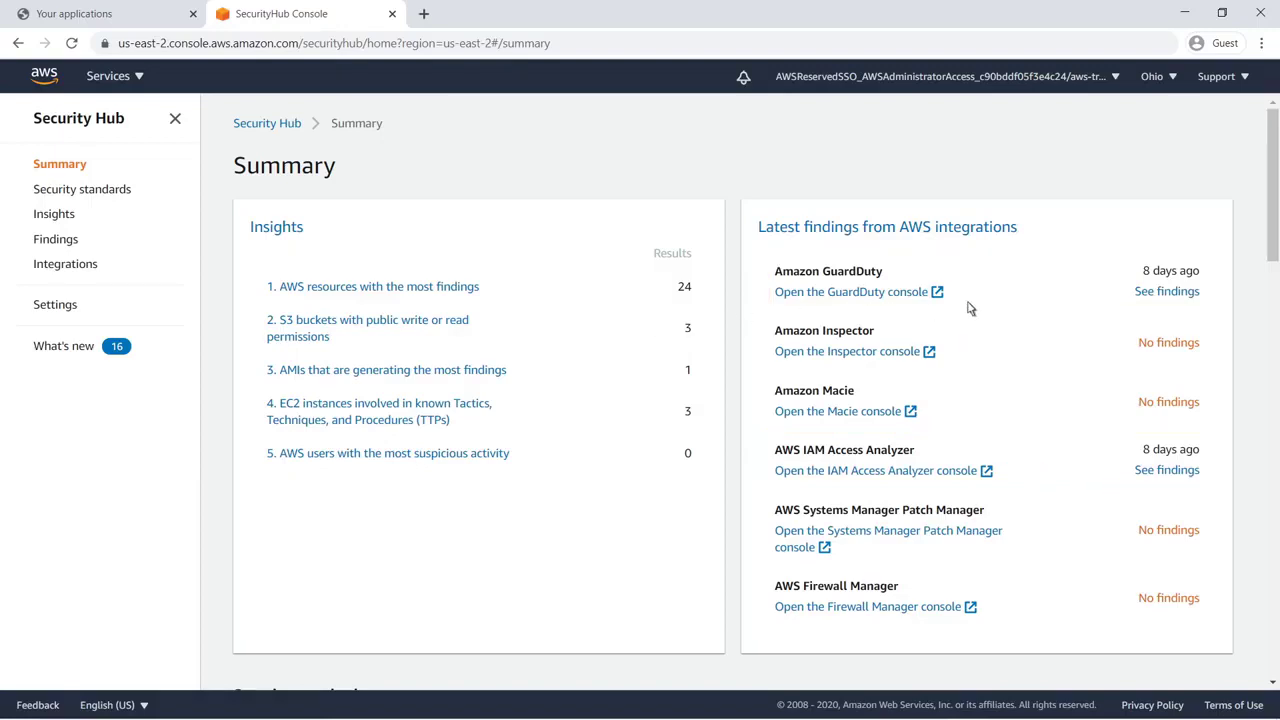
- Review the GuardDuty findings in Security Hub, return to the summary and open the IAM Access Analyzer findings
{"action": "left_click", "coordinate": [1140, 295]}
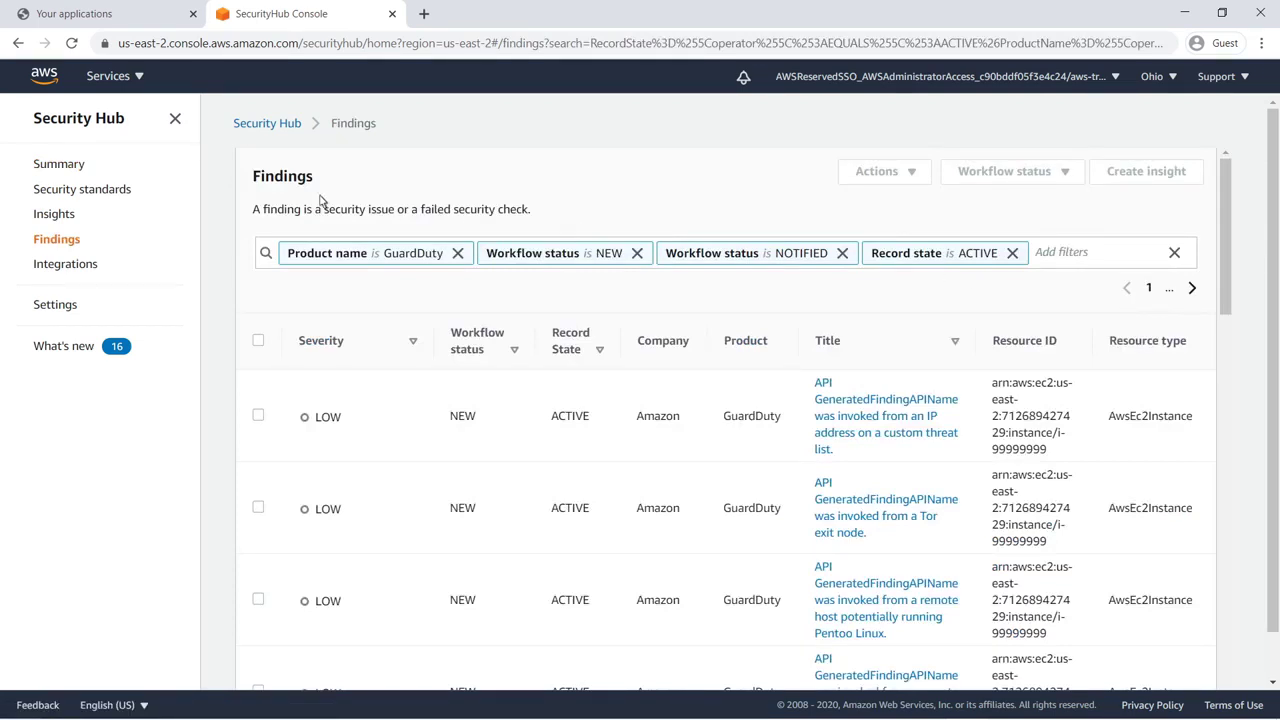
{"action": "left_click", "coordinate": [84, 172]}
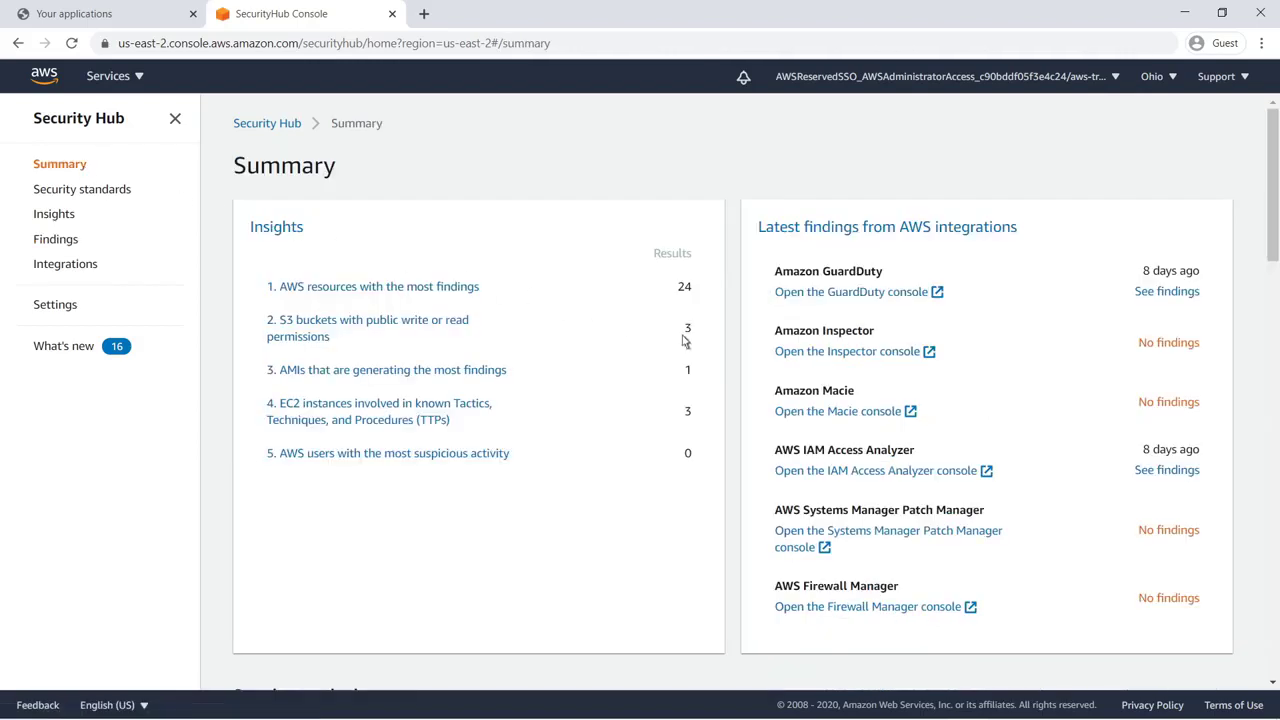
{"action": "left_click", "coordinate": [1160, 472]}
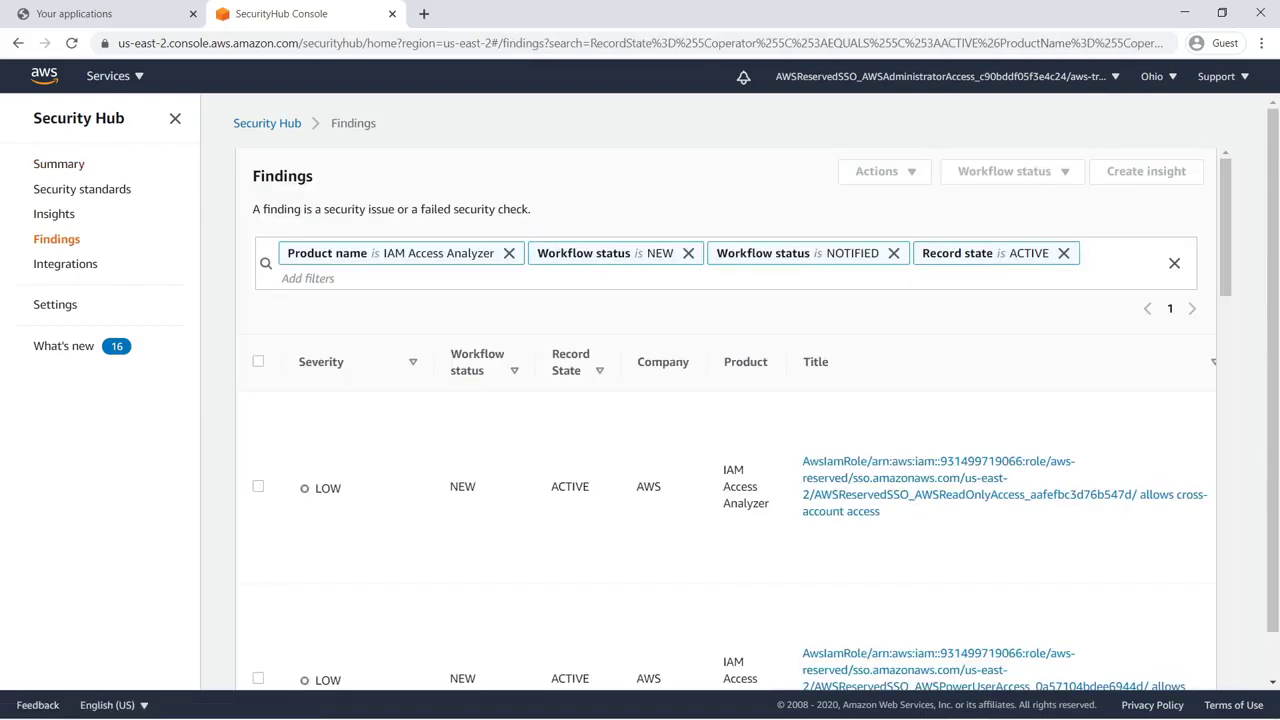